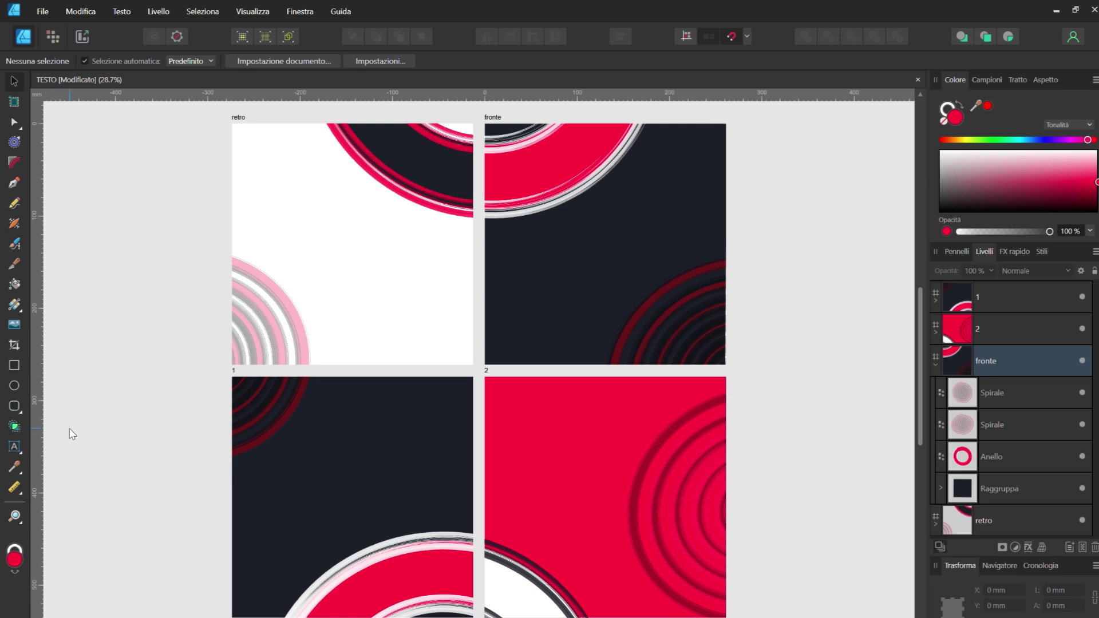
Step: Show the Text tool flyout with its Artistic Text and Frame Text options
{"action": "left_click", "coordinate": [22, 453]}
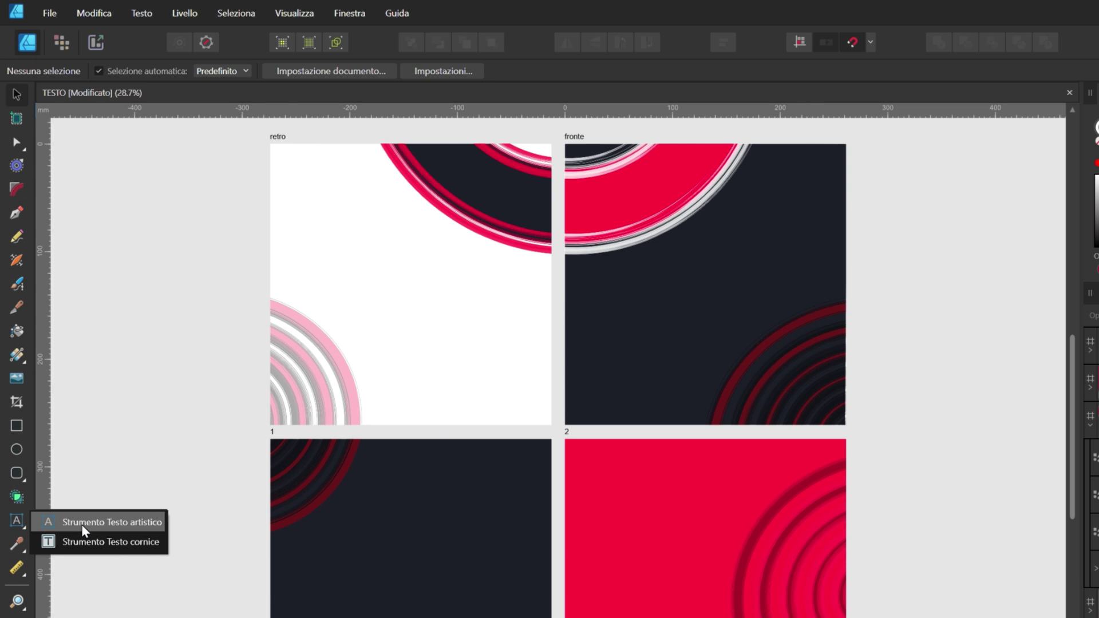
Step: Create an artistic text object reading BEST on the fronte artboard
{"action": "left_click", "coordinate": [83, 527]}
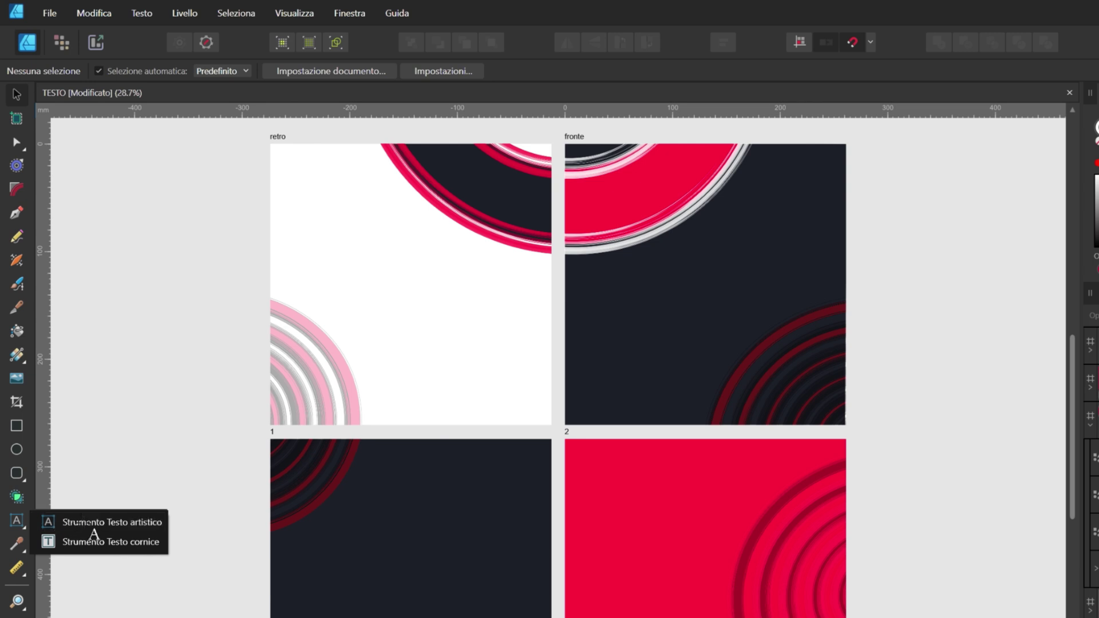
{"action": "left_click", "coordinate": [83, 522]}
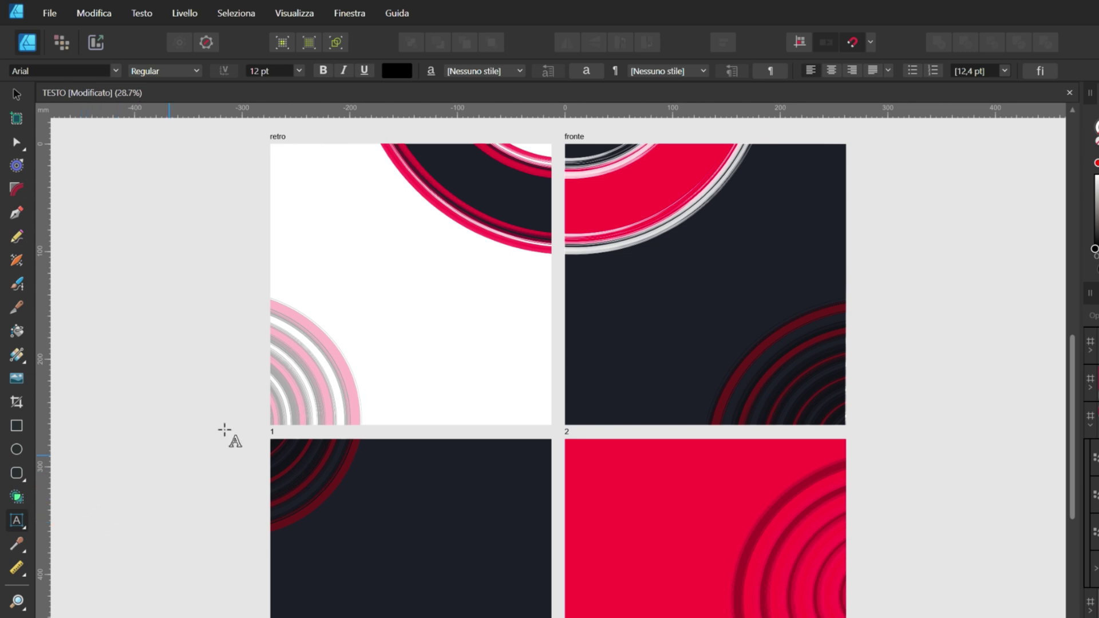
{"action": "left_click", "coordinate": [477, 341]}
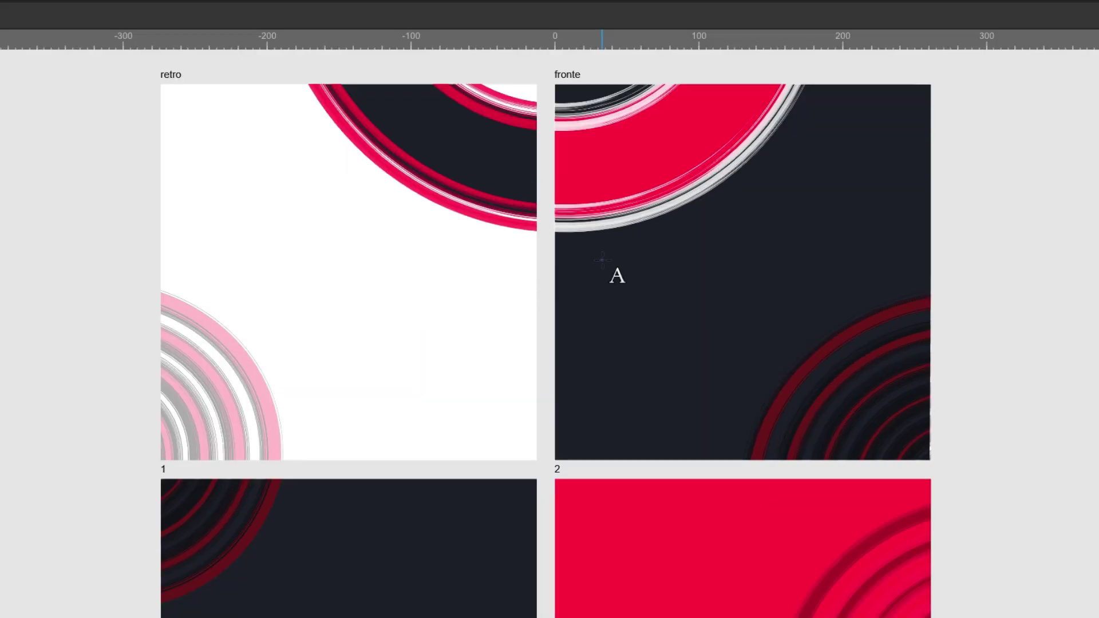
{"action": "left_click_drag", "start_coordinate": [602, 260], "coordinate": [715, 374]}
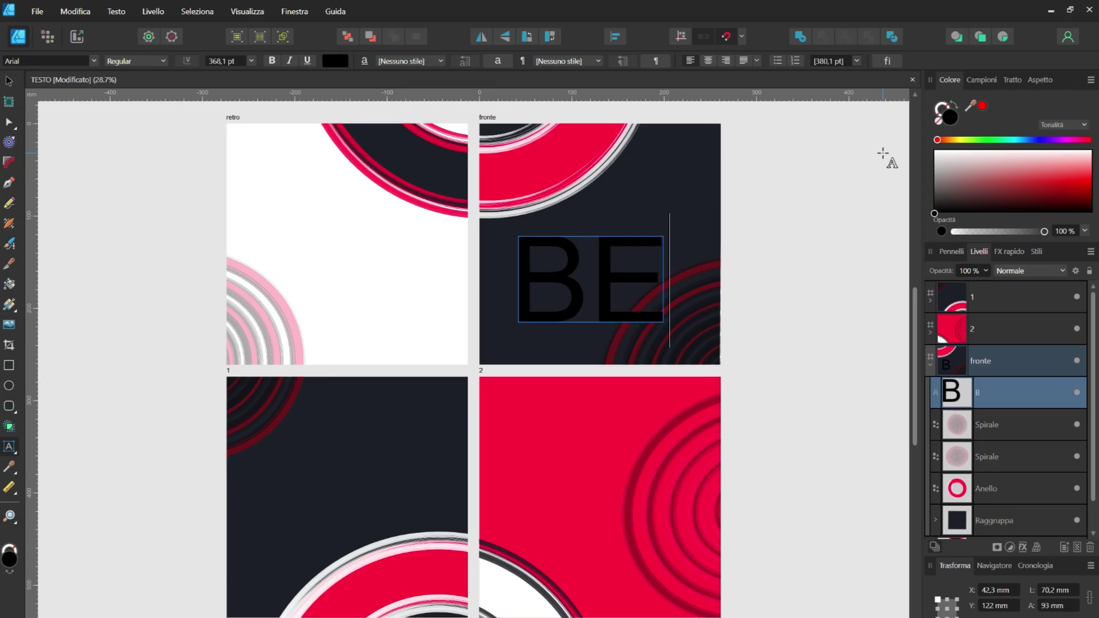
{"action": "type", "text": "ST"}
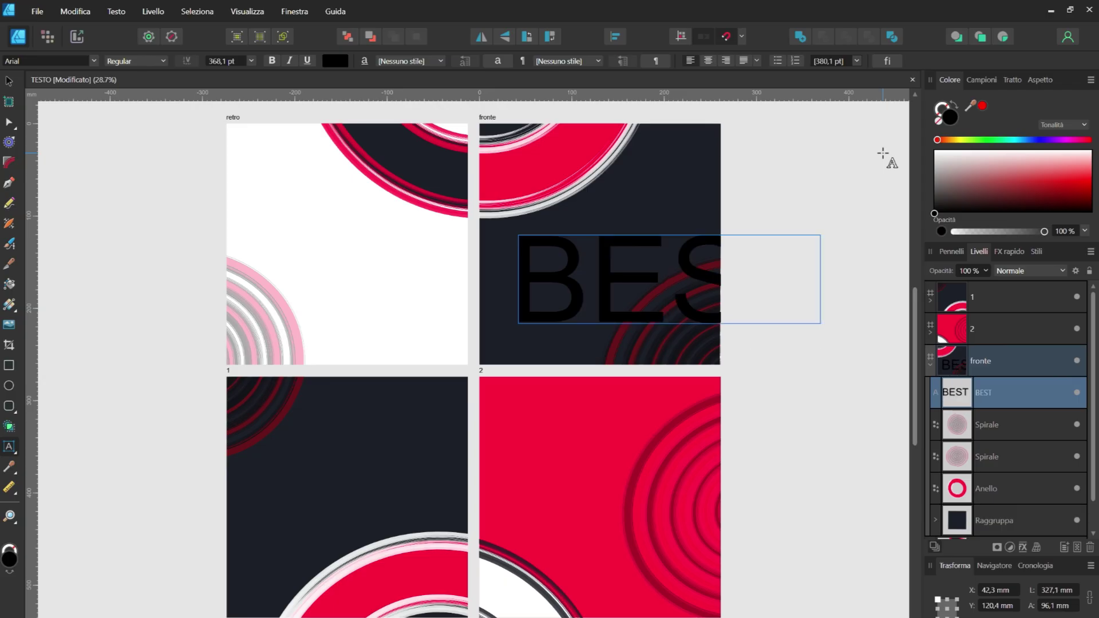
Step: Colour BEST white, then scale and move it to sit inside the artboard
{"action": "key", "text": "Escape"}
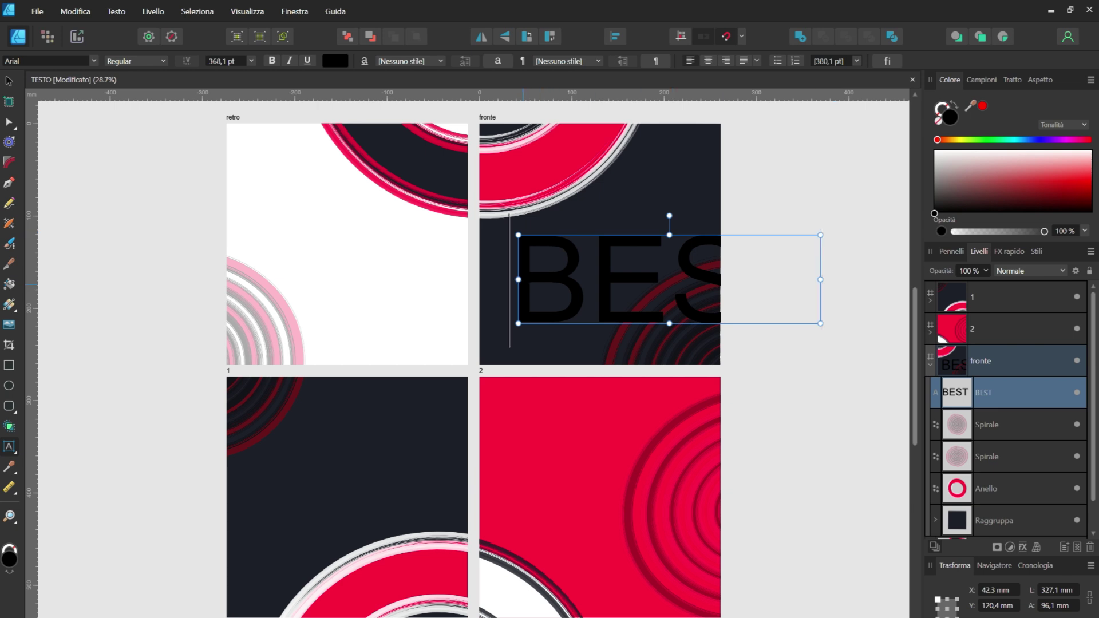
{"action": "key", "text": "ctrl+a"}
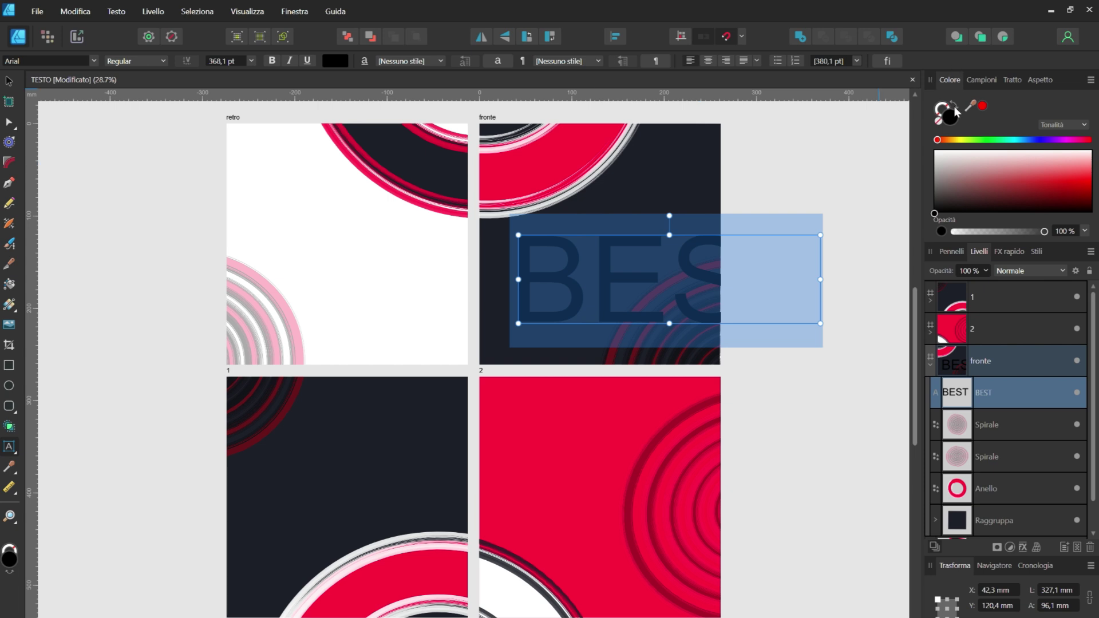
{"action": "left_click", "coordinate": [939, 154]}
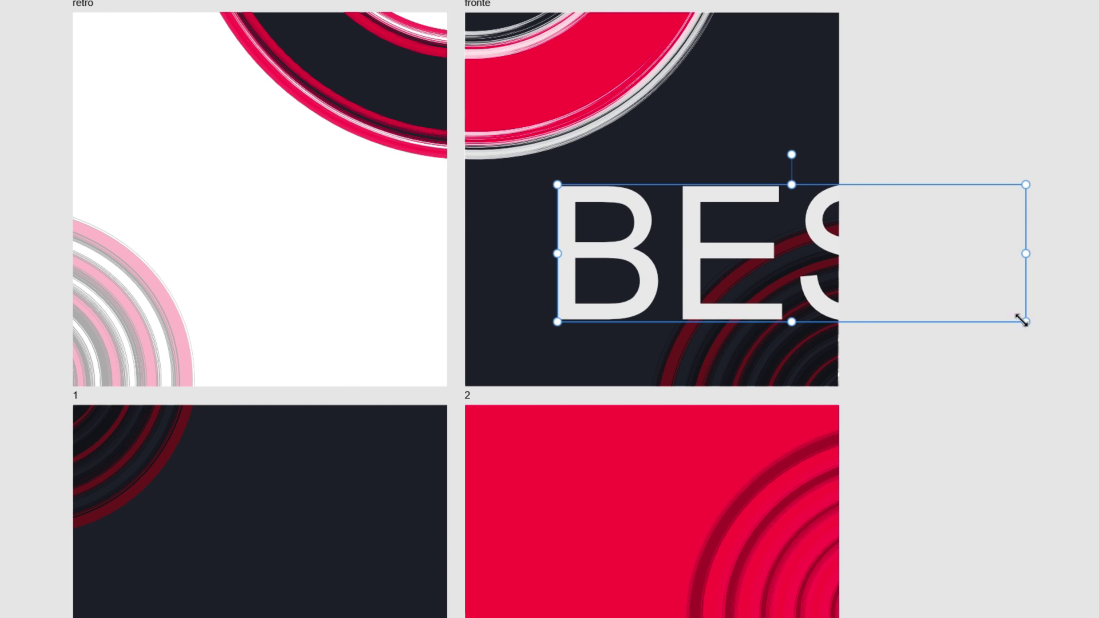
{"action": "left_click_drag", "start_coordinate": [820, 324], "coordinate": [721, 301]}
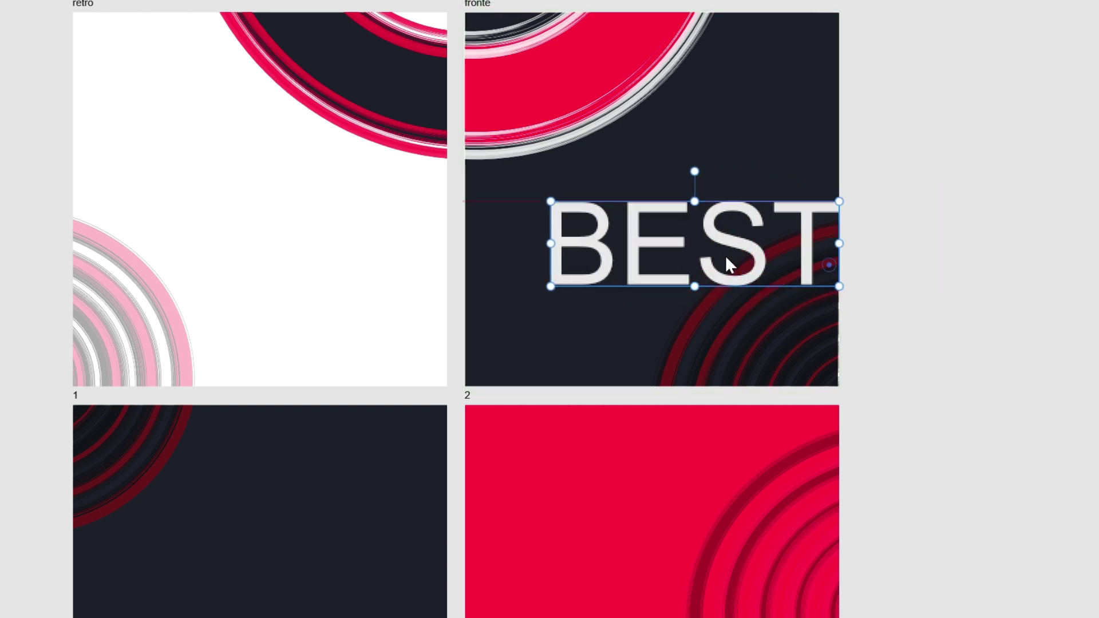
{"action": "left_click_drag", "start_coordinate": [726, 255], "coordinate": [674, 247]}
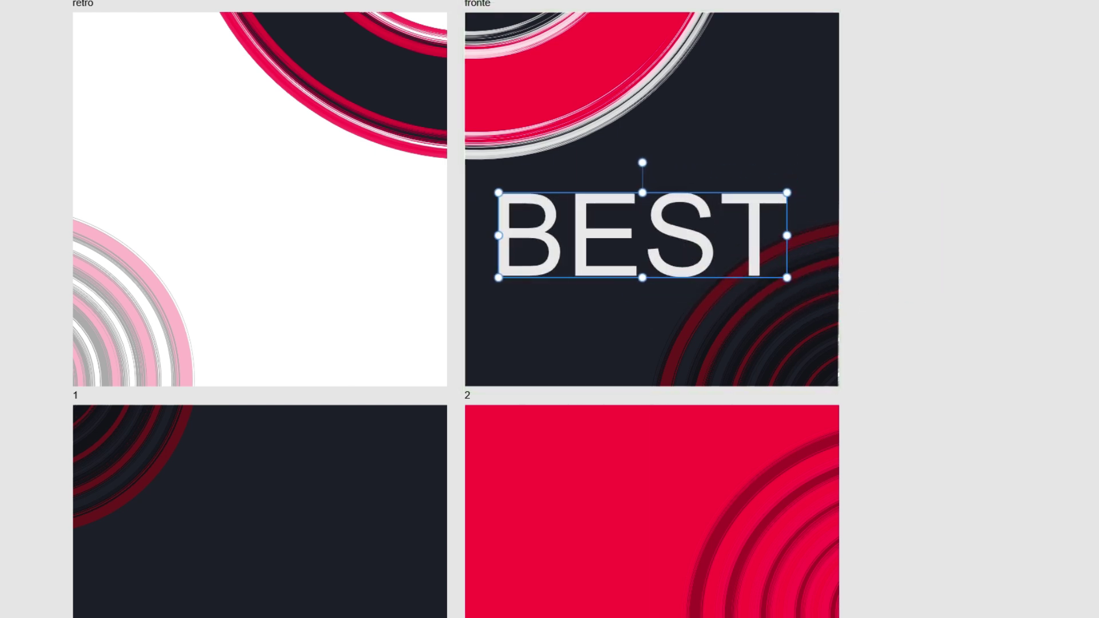
Step: Set BEST in the Alfarn 2 font at 144 pt
{"action": "left_click", "coordinate": [103, 62]}
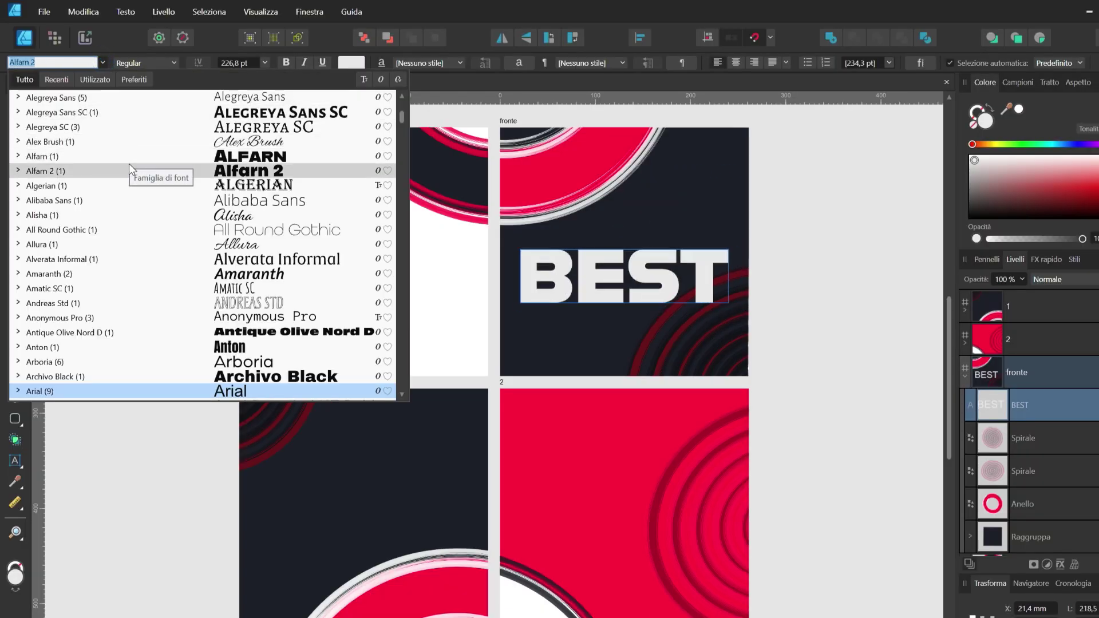
{"action": "left_click", "coordinate": [142, 155]}
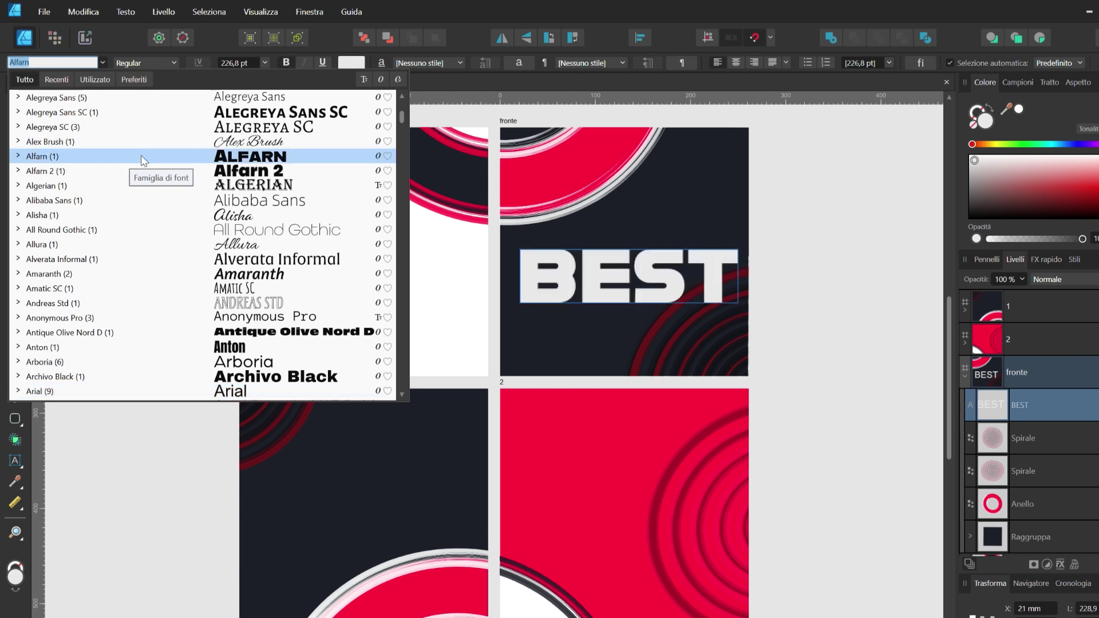
{"action": "left_click", "coordinate": [140, 199]}
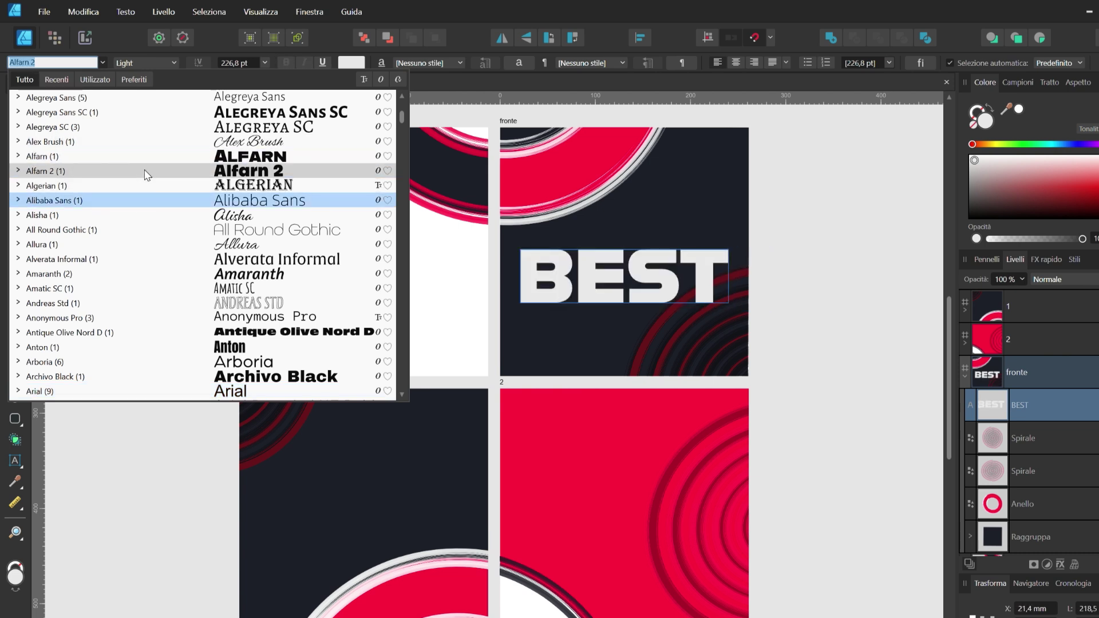
{"action": "left_click", "coordinate": [146, 171]}
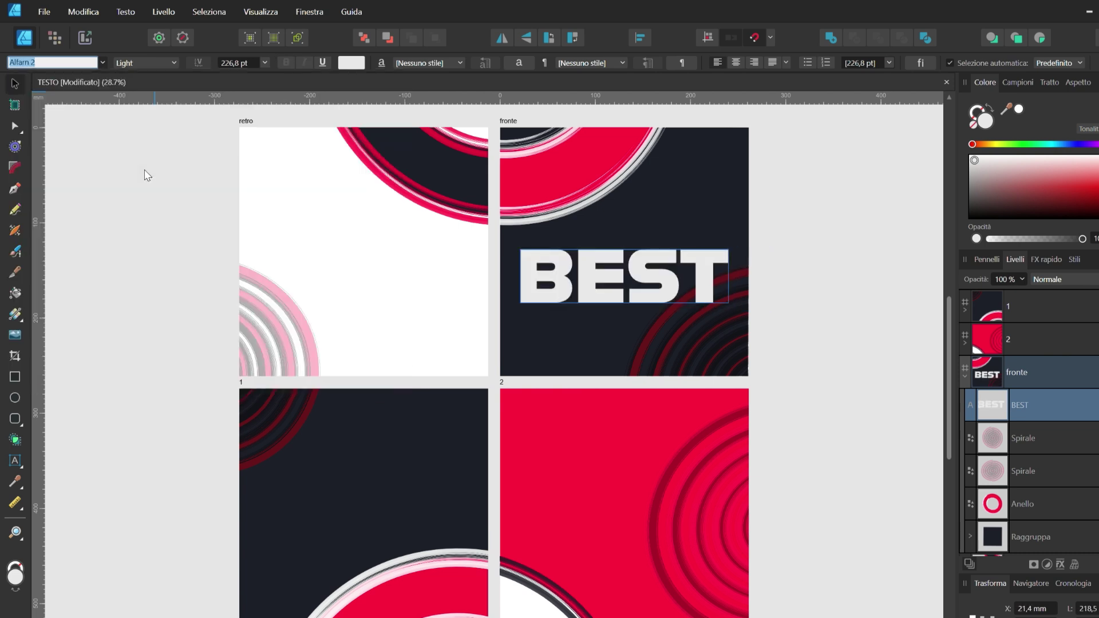
{"action": "left_click", "coordinate": [265, 63]}
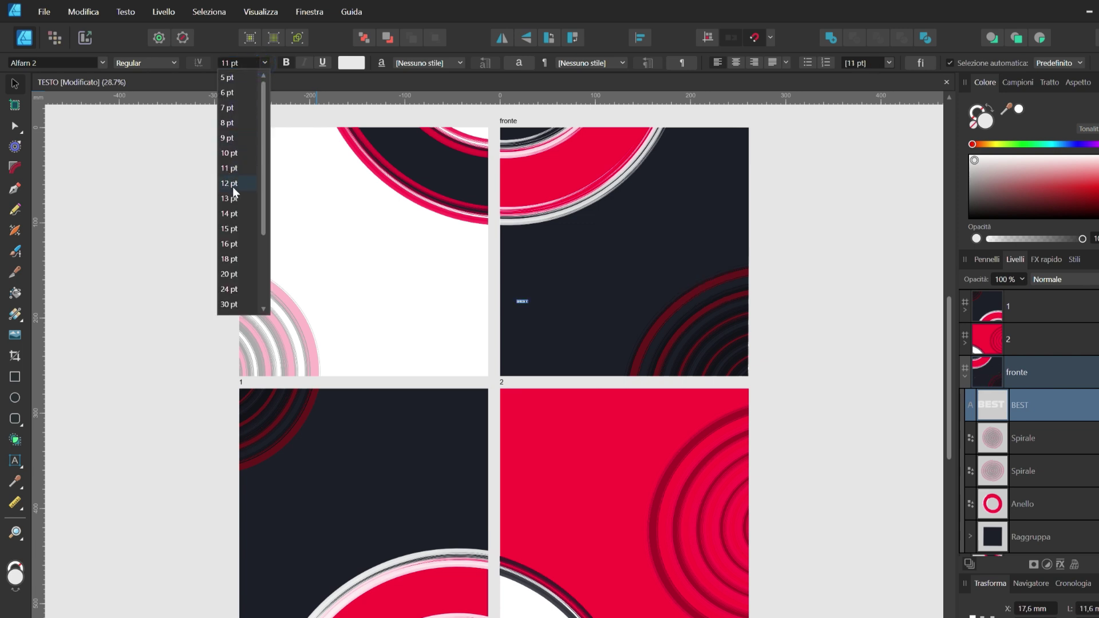
{"action": "scroll", "coordinate": [237, 182], "scroll_direction": "down", "scroll_amount": 3}
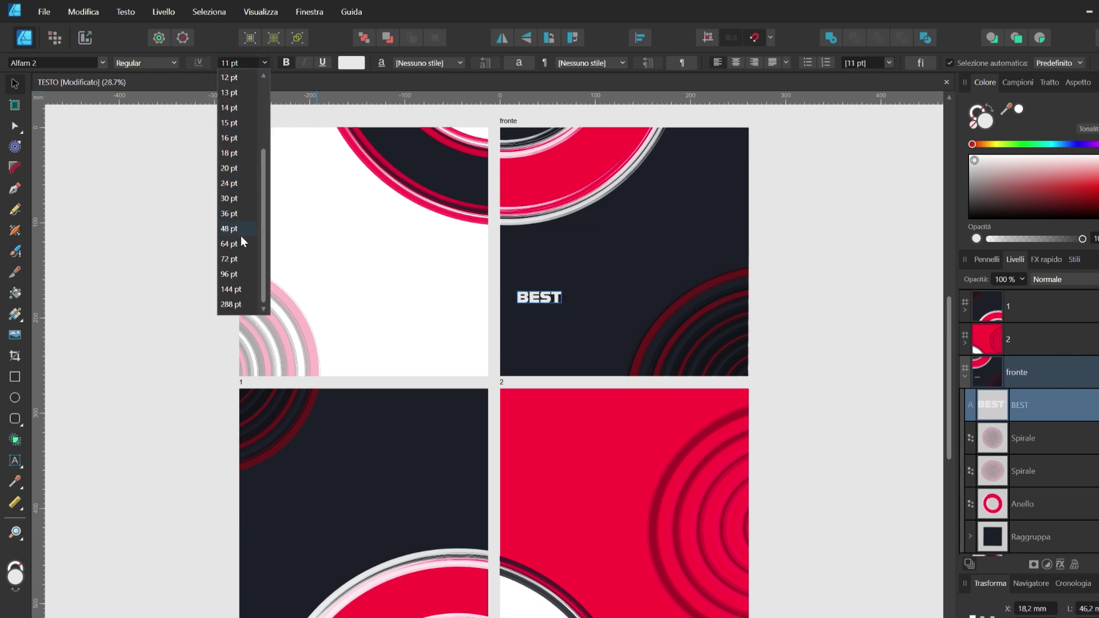
{"action": "left_click", "coordinate": [247, 273]}
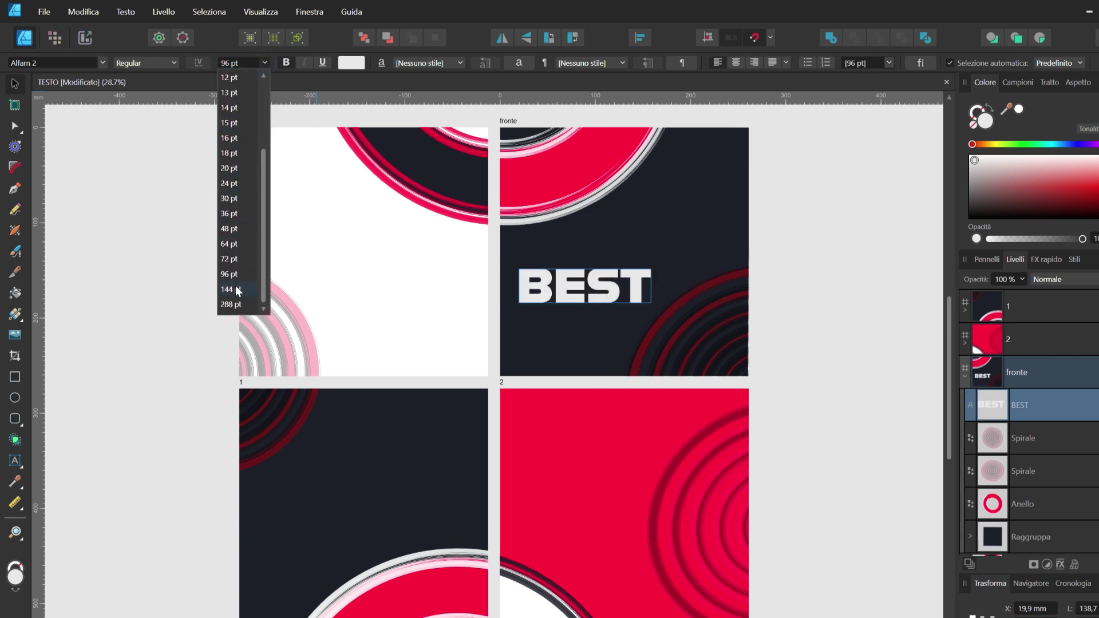
{"action": "left_click", "coordinate": [239, 289]}
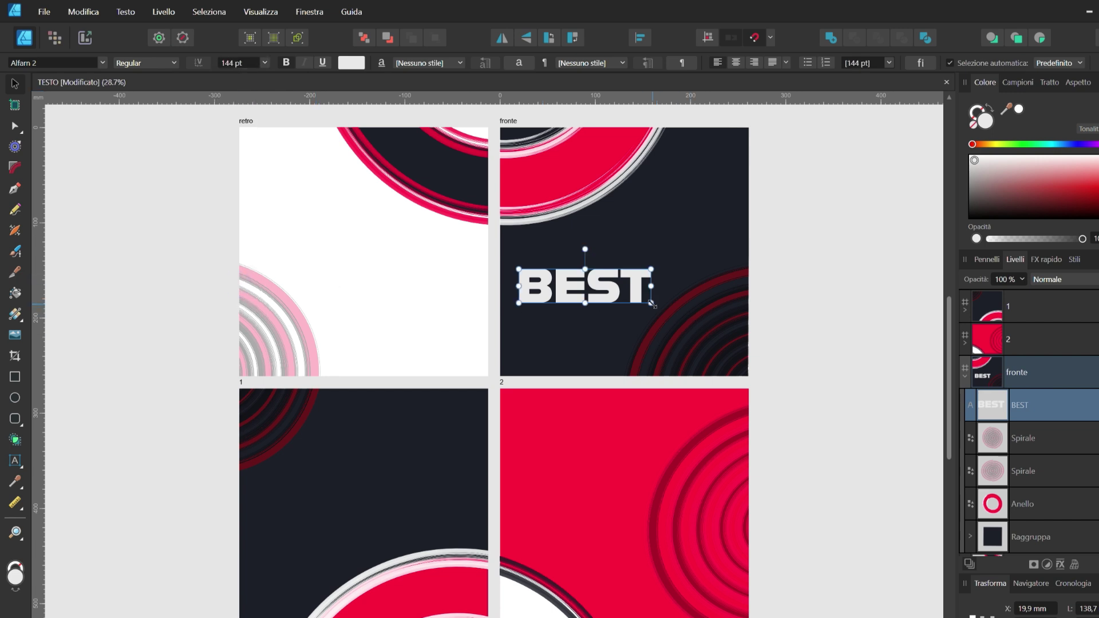
Step: Resize and reposition BEST in the upper part of the fronte artboard
{"action": "left_click_drag", "start_coordinate": [651, 304], "coordinate": [650, 313]}
{"action": "scroll", "coordinate": [646, 301], "scroll_direction": "up", "scroll_amount": 5}
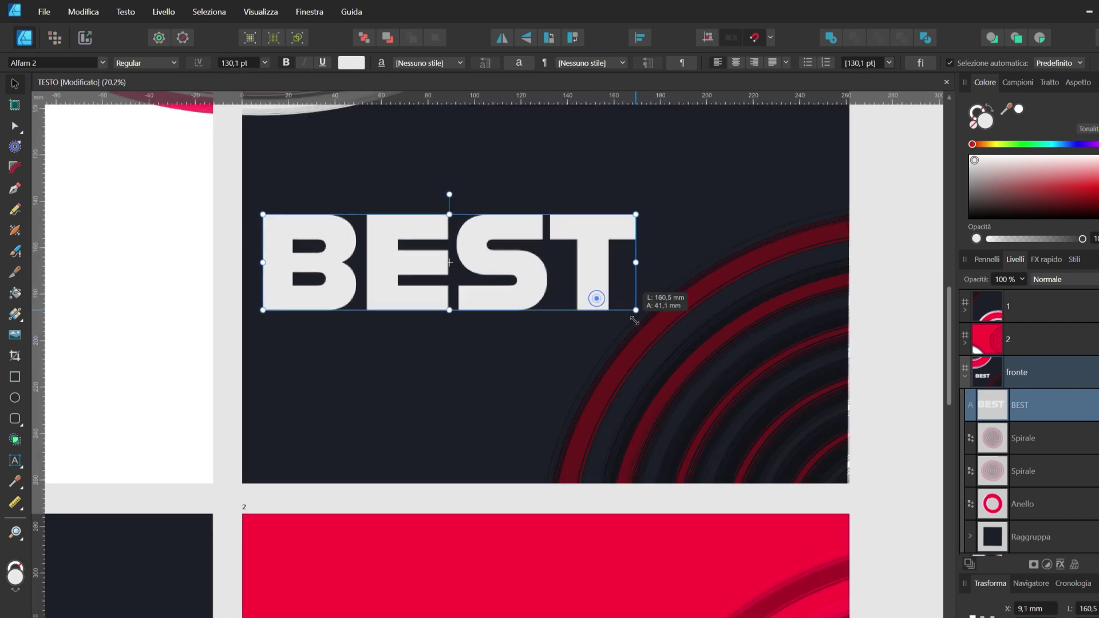
{"action": "left_click_drag", "start_coordinate": [575, 304], "coordinate": [649, 242]}
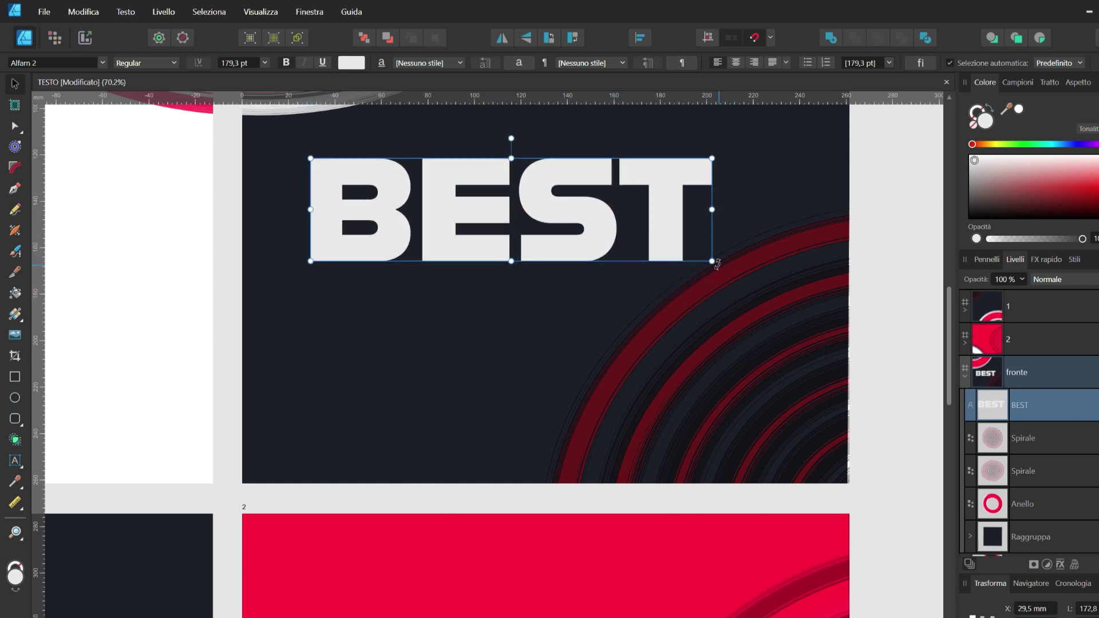
{"action": "left_click_drag", "start_coordinate": [712, 261], "coordinate": [696, 276]}
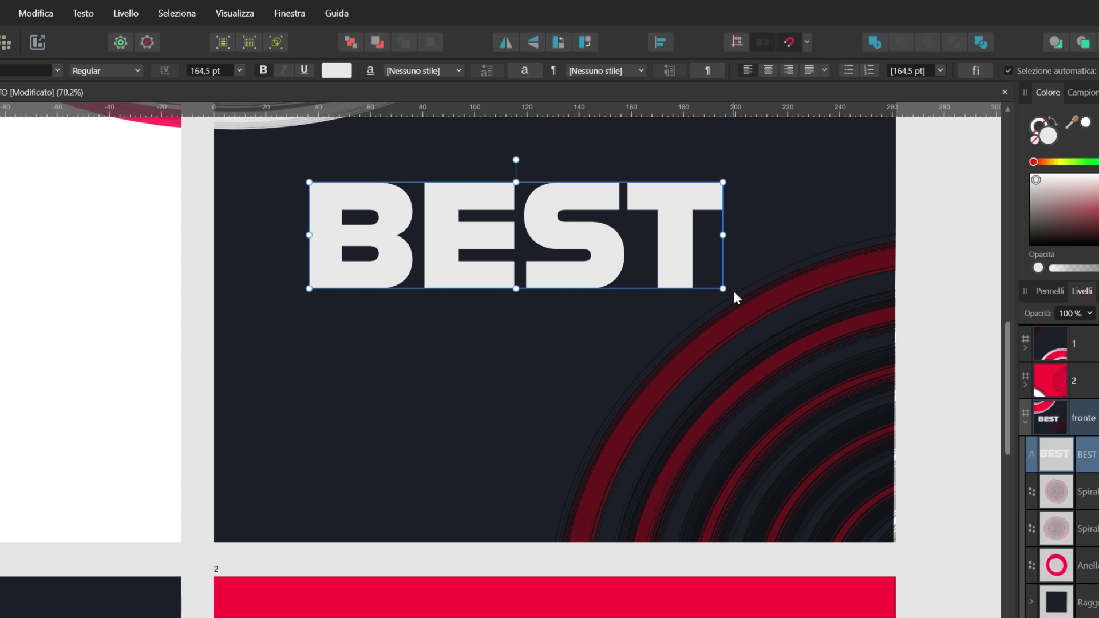
{"action": "scroll", "coordinate": [754, 275], "scroll_direction": "up", "scroll_amount": 3}
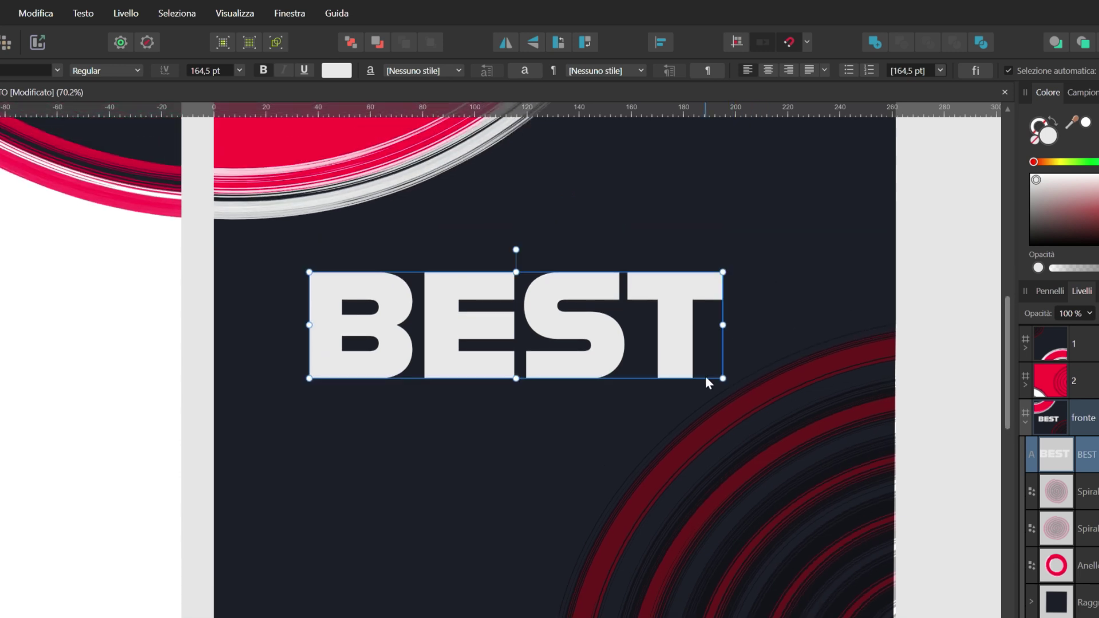
{"action": "scroll", "coordinate": [711, 388], "scroll_direction": "up", "scroll_amount": 2}
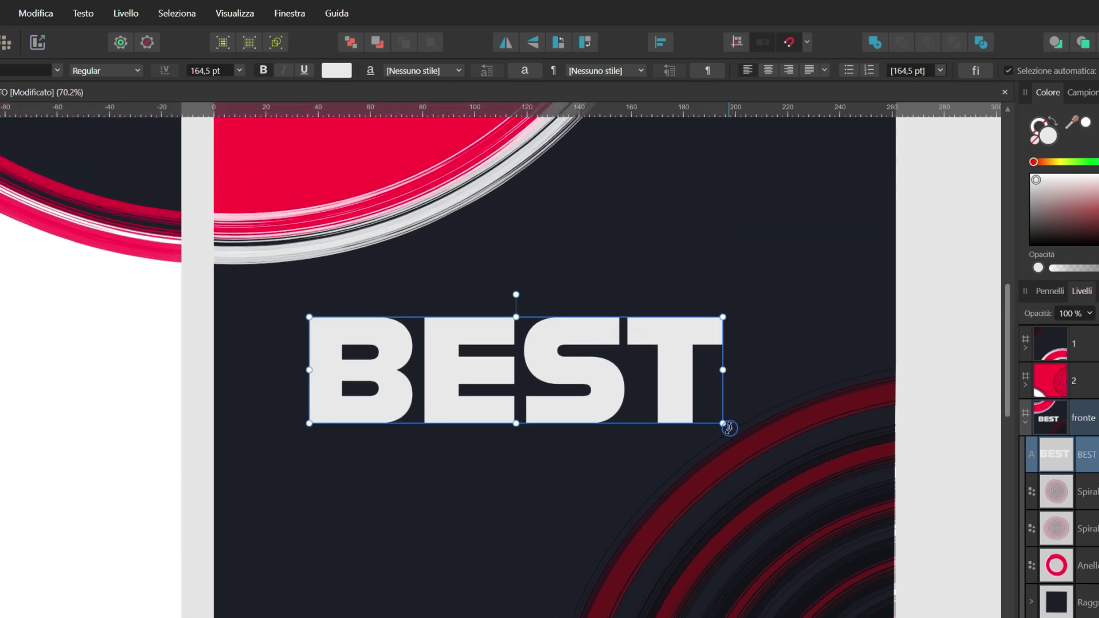
{"action": "mouse_move", "coordinate": [729, 428]}
{"action": "left_mouse_down"}
{"action": "mouse_move", "coordinate": [566, 372]}
{"action": "mouse_move", "coordinate": [739, 293]}
{"action": "left_mouse_up"}
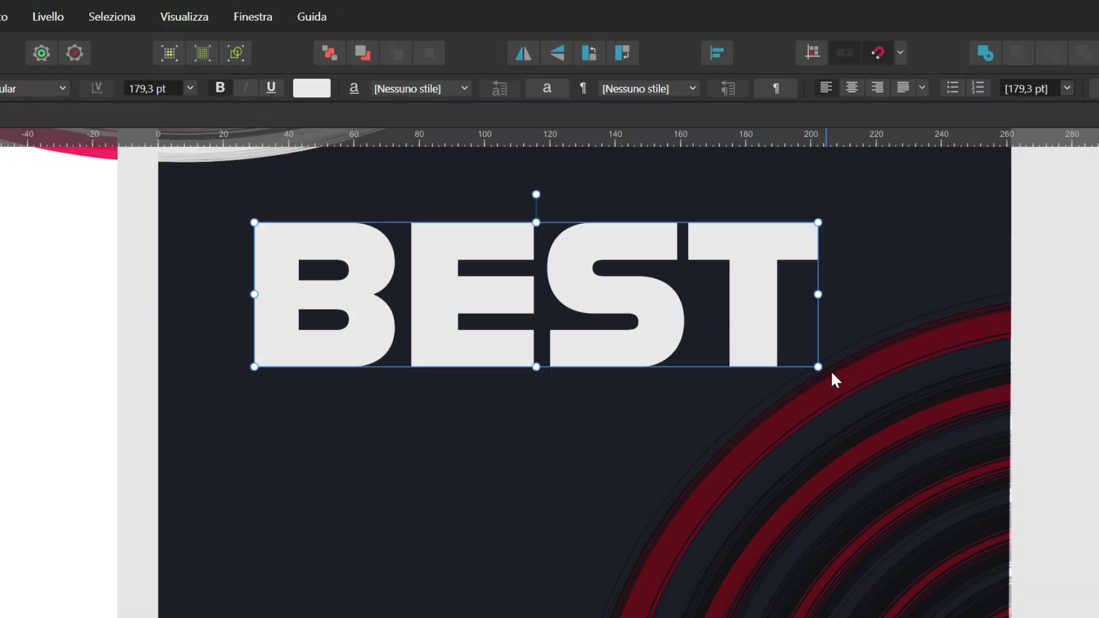
{"action": "mouse_move", "coordinate": [823, 369]}
{"action": "left_mouse_down"}
{"action": "mouse_move", "coordinate": [701, 371]}
{"action": "mouse_move", "coordinate": [857, 441]}
{"action": "mouse_move", "coordinate": [786, 412]}
{"action": "left_mouse_up"}
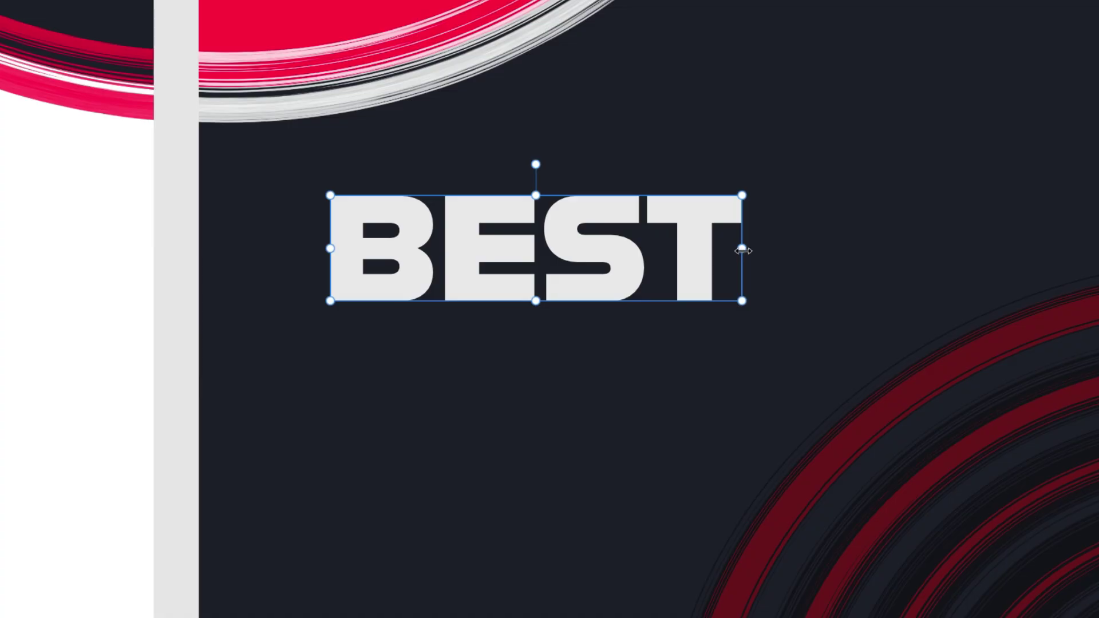
Step: Enlarge BEST to about 179.8 pt so it stretches wide across the artboard
{"action": "mouse_move", "coordinate": [739, 248]}
{"action": "left_mouse_down"}
{"action": "mouse_move", "coordinate": [501, 245]}
{"action": "mouse_move", "coordinate": [820, 247]}
{"action": "mouse_move", "coordinate": [861, 267]}
{"action": "left_mouse_up"}
{"action": "key", "text": "ctrl+z"}
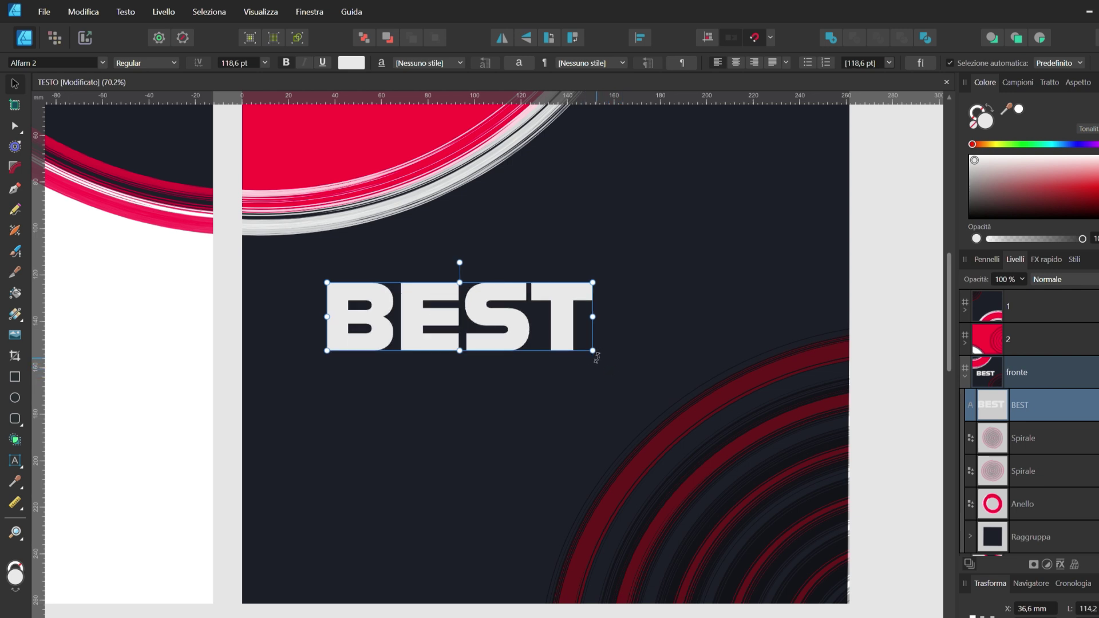
{"action": "mouse_move", "coordinate": [594, 351]}
{"action": "left_mouse_down"}
{"action": "mouse_move", "coordinate": [631, 375]}
{"action": "mouse_move", "coordinate": [644, 367]}
{"action": "left_mouse_up"}
{"action": "left_click_drag", "start_coordinate": [543, 338], "coordinate": [600, 333]}
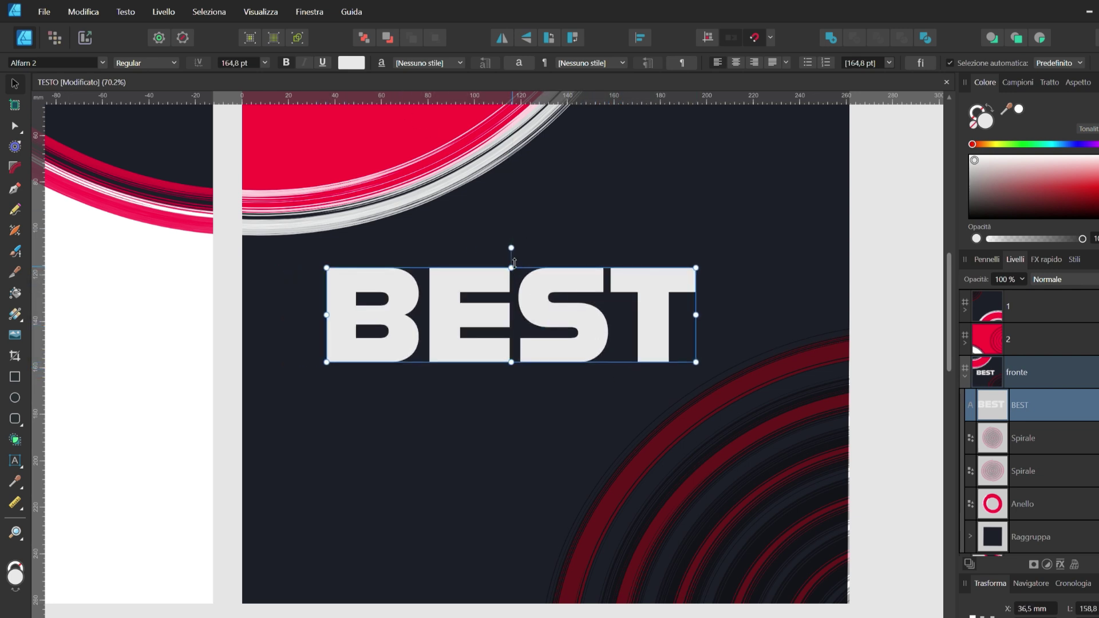
{"action": "left_click_drag", "start_coordinate": [511, 267], "coordinate": [535, 278]}
{"action": "key", "text": "ctrl+z"}
{"action": "key", "text": "ctrl+shift+period"}
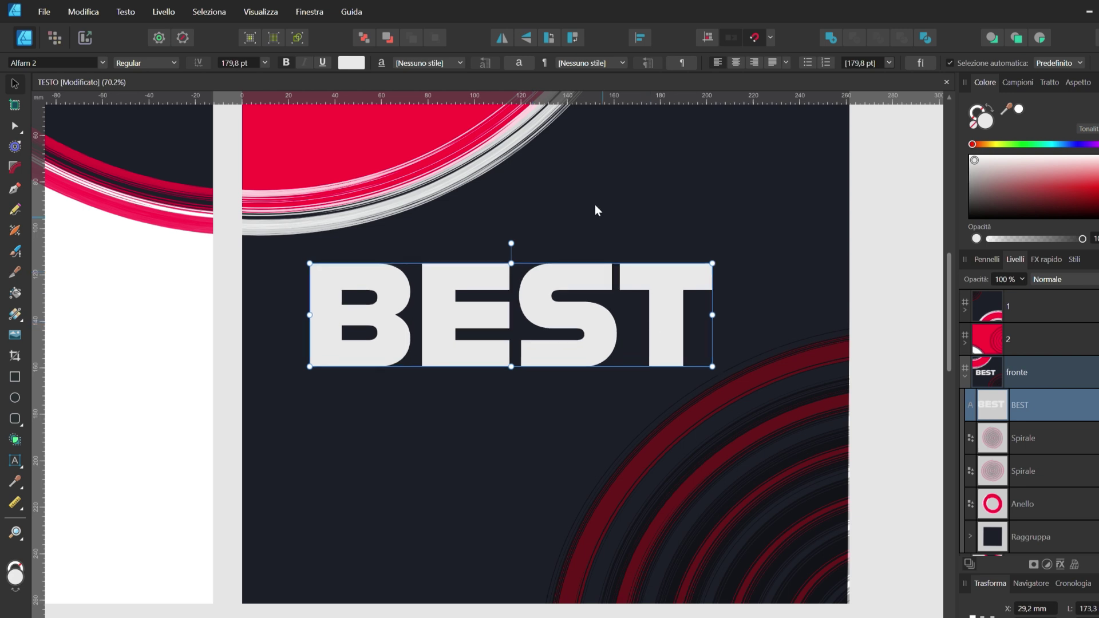
{"action": "left_click", "coordinate": [309, 11]}
{"action": "mouse_move", "coordinate": [344, 298]}
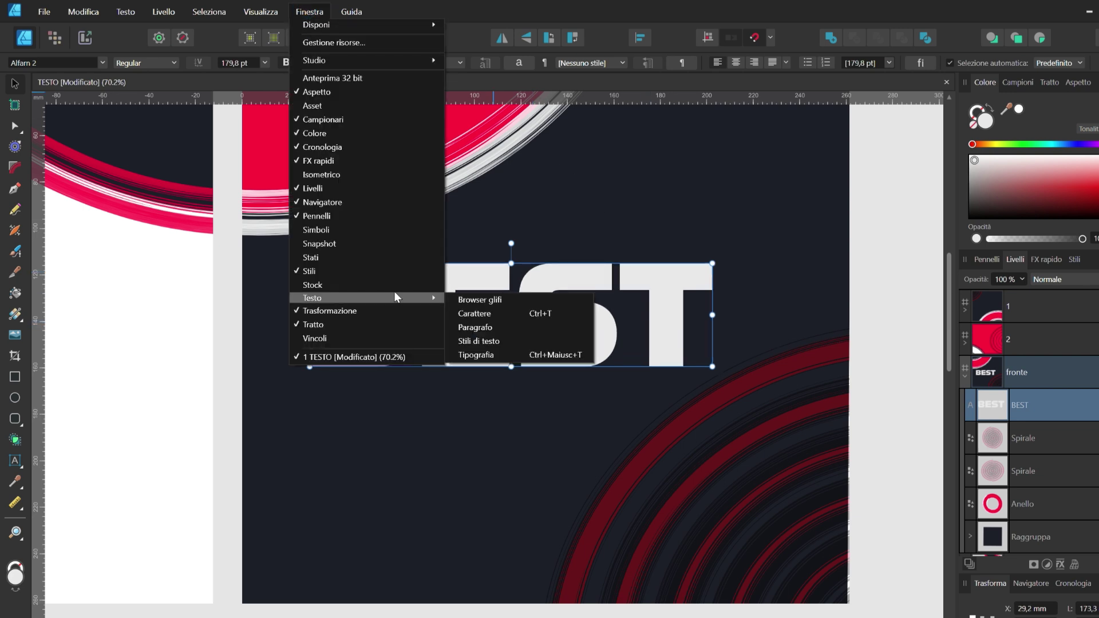
{"action": "left_click", "coordinate": [486, 312]}
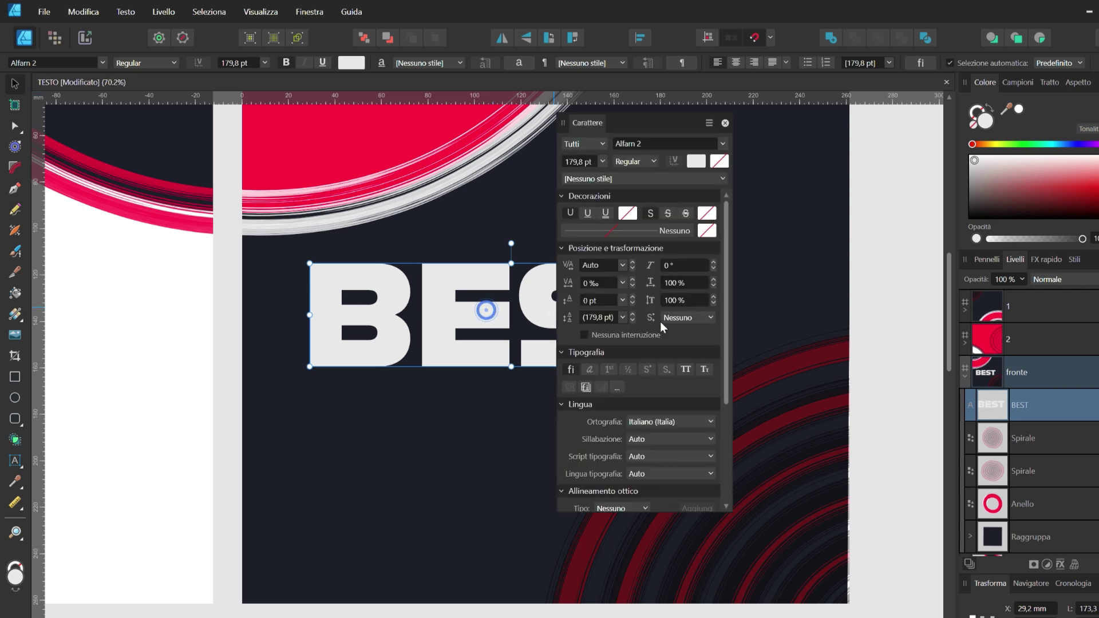
{"action": "scroll", "coordinate": [487, 344], "scroll_direction": "right", "scroll_amount": 5}
{"action": "scroll", "coordinate": [487, 344], "scroll_direction": "right", "scroll_amount": 3}
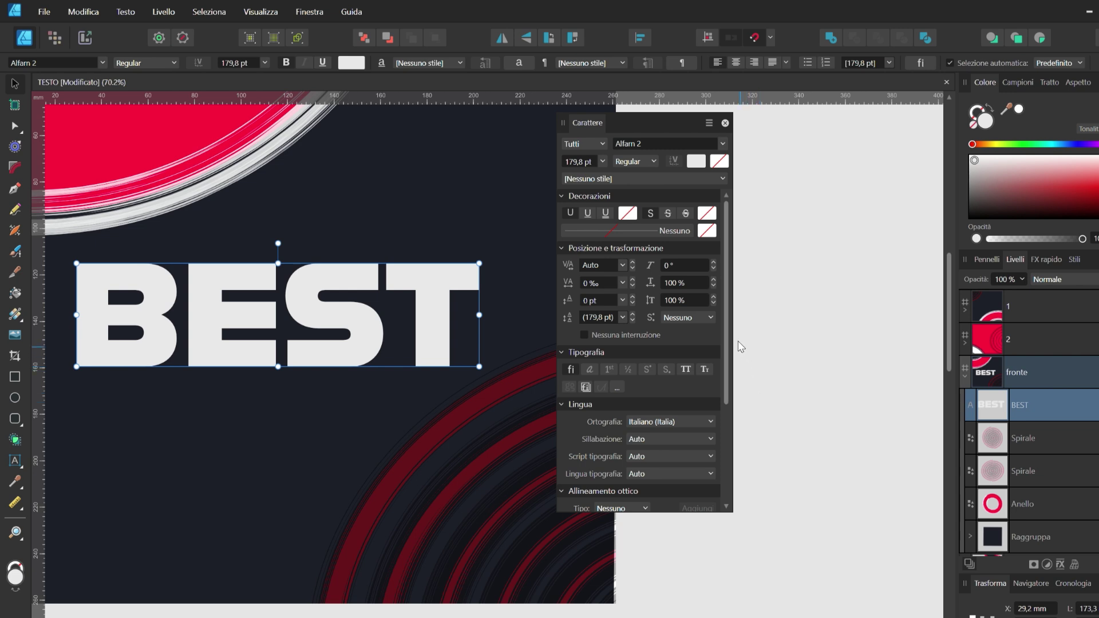
{"action": "left_click_drag", "start_coordinate": [586, 124], "coordinate": [672, 167]}
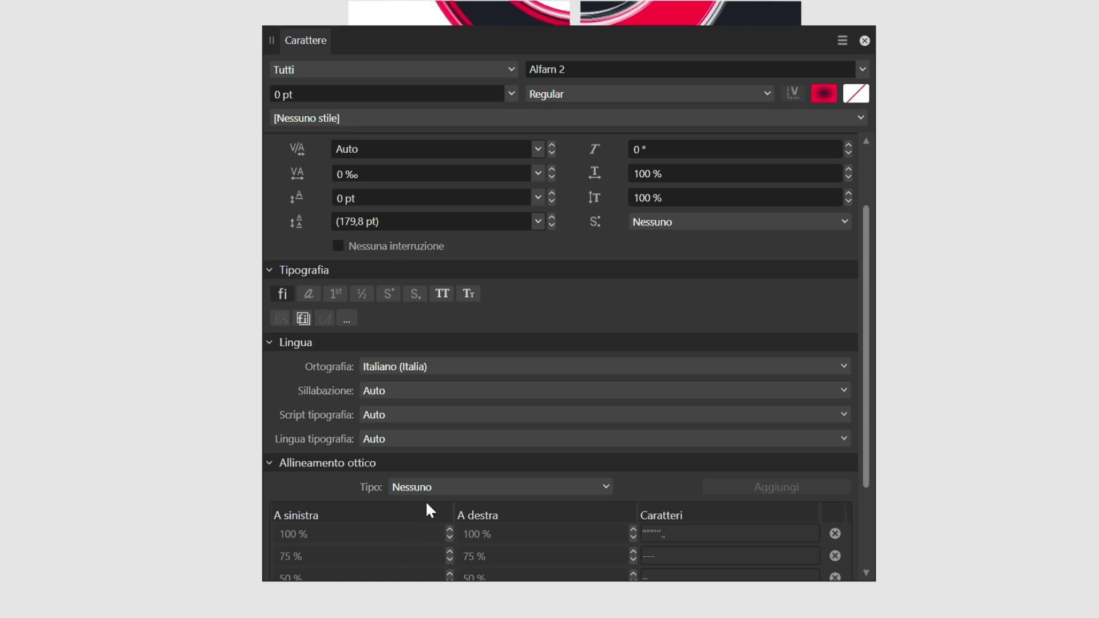
{"action": "left_click", "coordinate": [452, 488]}
{"action": "left_click", "coordinate": [384, 555]}
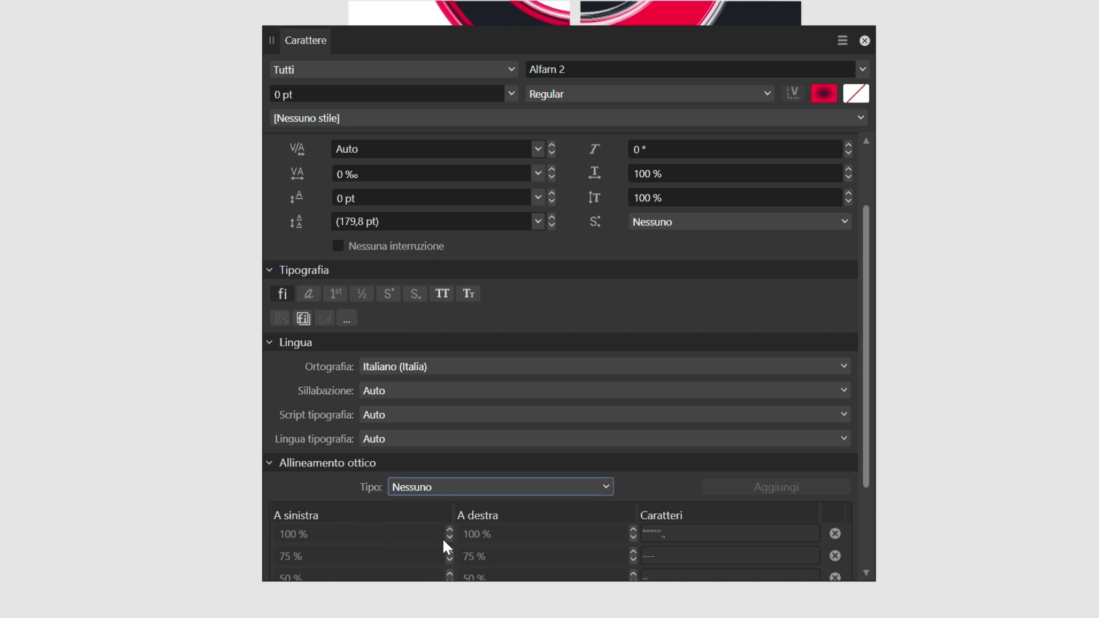
Step: Try rotating BEST about 30° and back, undo the tilt, and reselect it
{"action": "left_click_drag", "start_coordinate": [866, 484], "coordinate": [861, 614]}
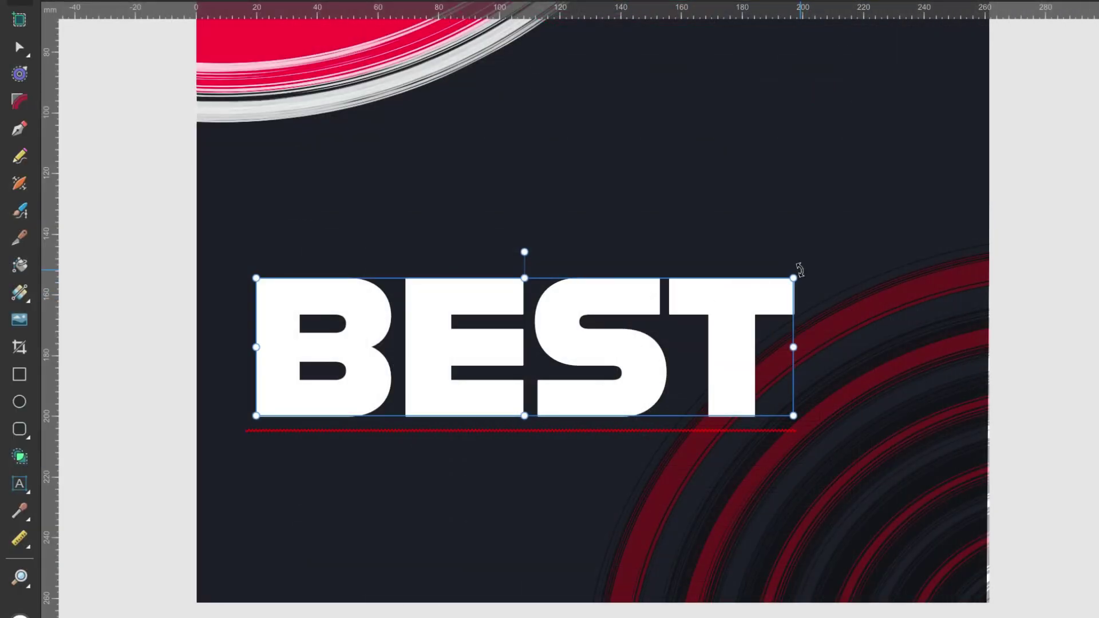
{"action": "left_click_drag", "start_coordinate": [801, 270], "coordinate": [722, 154]}
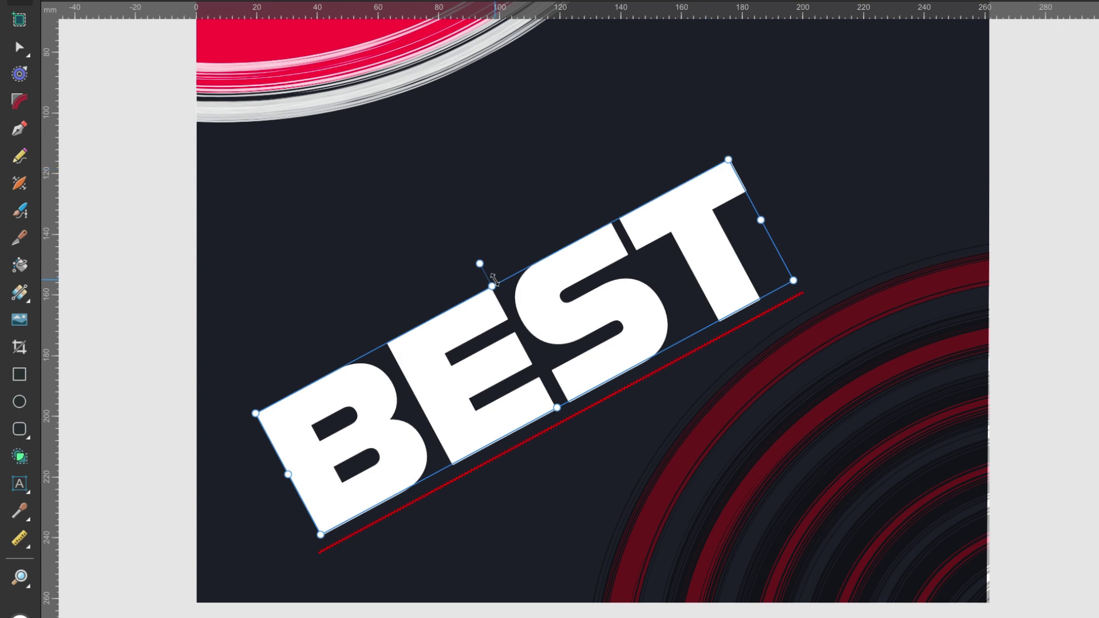
{"action": "left_click_drag", "start_coordinate": [801, 283], "coordinate": [817, 421]}
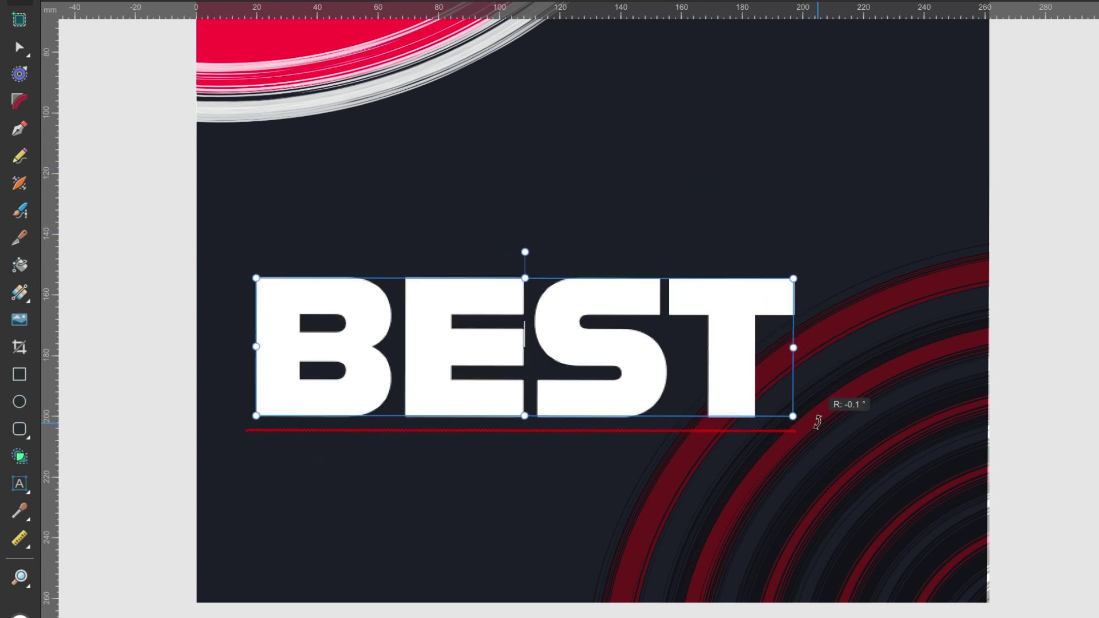
{"action": "left_click_drag", "start_coordinate": [817, 421], "coordinate": [820, 428]}
{"action": "key", "text": "ctrl+z"}
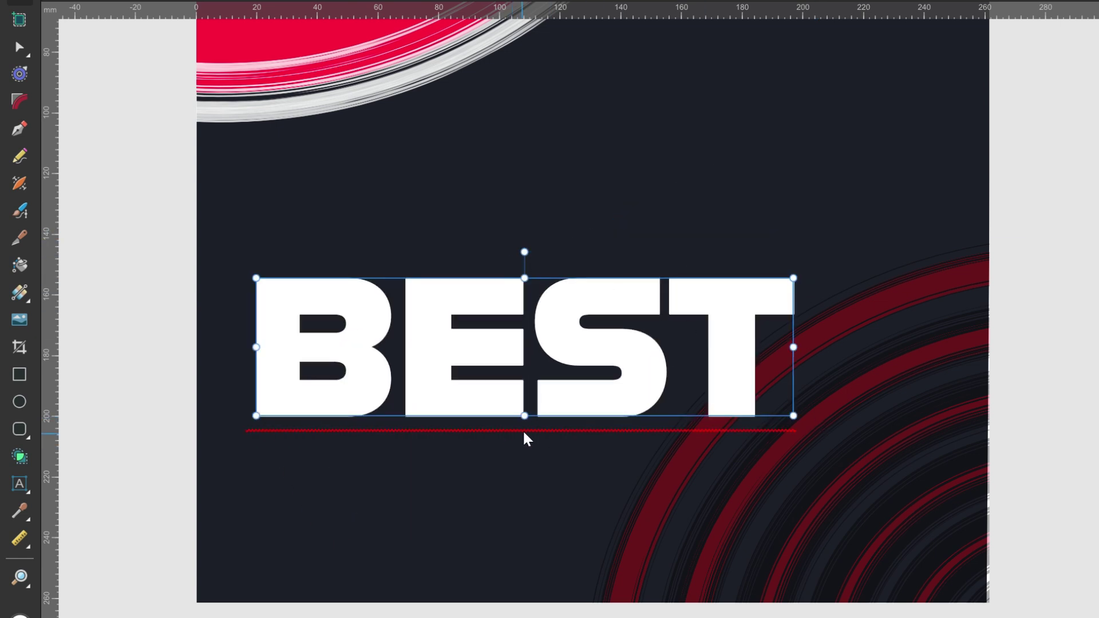
{"action": "left_click", "coordinate": [584, 207]}
{"action": "left_click", "coordinate": [492, 298]}
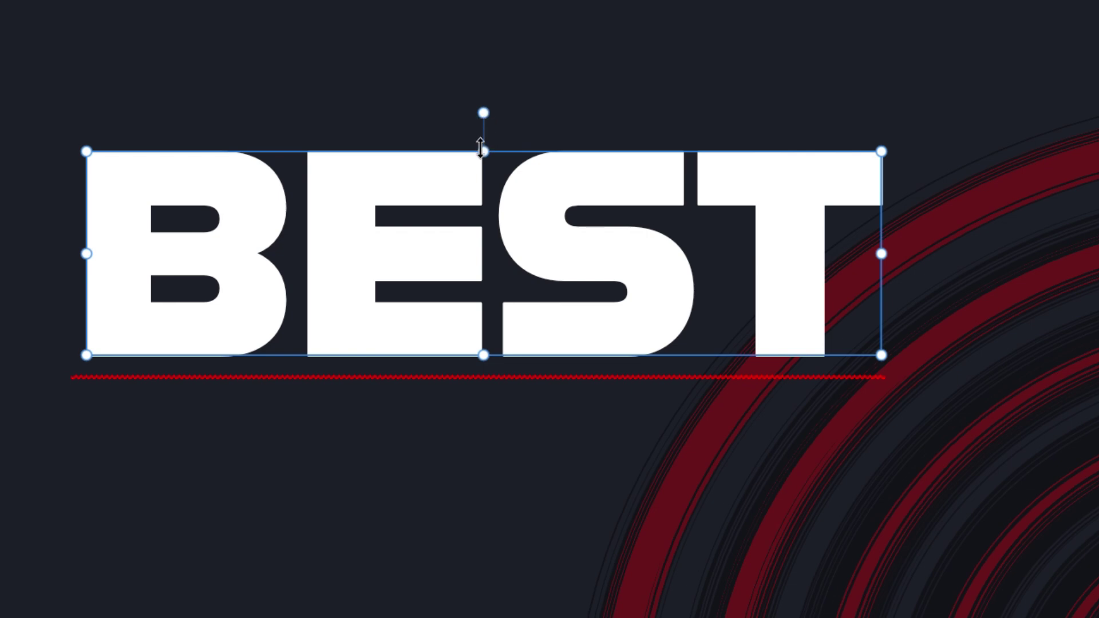
Step: Try a 21° rotation, a vertical skew and an italic slant on BEST, then undo them
{"action": "mouse_move", "coordinate": [480, 112]}
{"action": "left_mouse_down"}
{"action": "mouse_move", "coordinate": [432, 136]}
{"action": "mouse_move", "coordinate": [483, 133]}
{"action": "left_mouse_up"}
{"action": "mouse_move", "coordinate": [83, 254]}
{"action": "left_mouse_down"}
{"action": "mouse_move", "coordinate": [76, 220]}
{"action": "mouse_move", "coordinate": [243, 302]}
{"action": "left_mouse_up"}
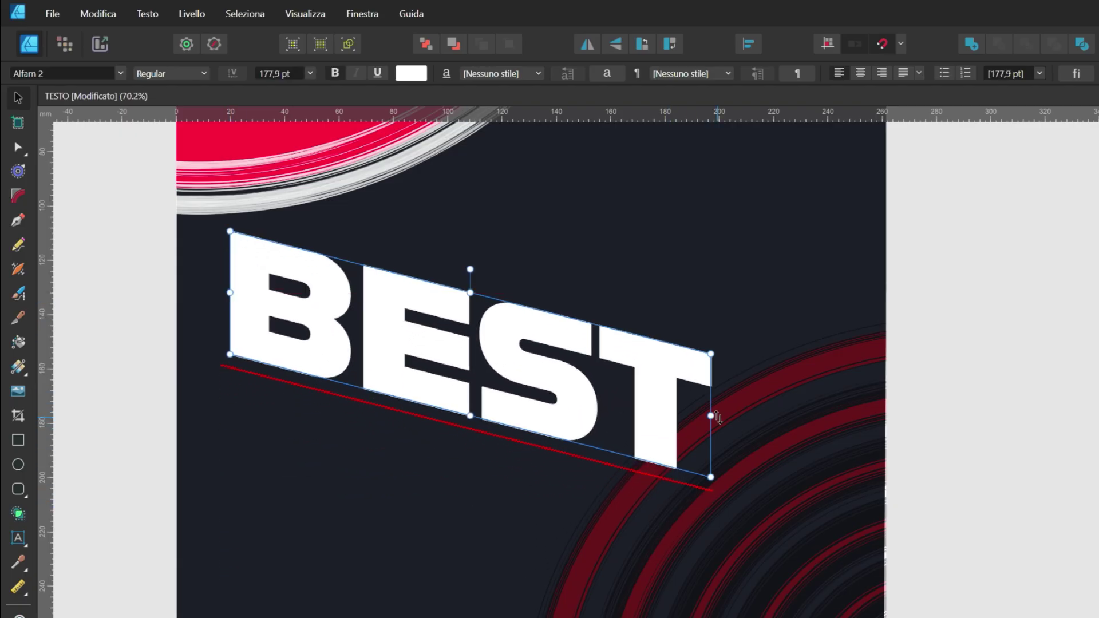
{"action": "mouse_move", "coordinate": [712, 416]}
{"action": "left_mouse_down"}
{"action": "mouse_move", "coordinate": [725, 275]}
{"action": "mouse_move", "coordinate": [726, 299]}
{"action": "left_mouse_up"}
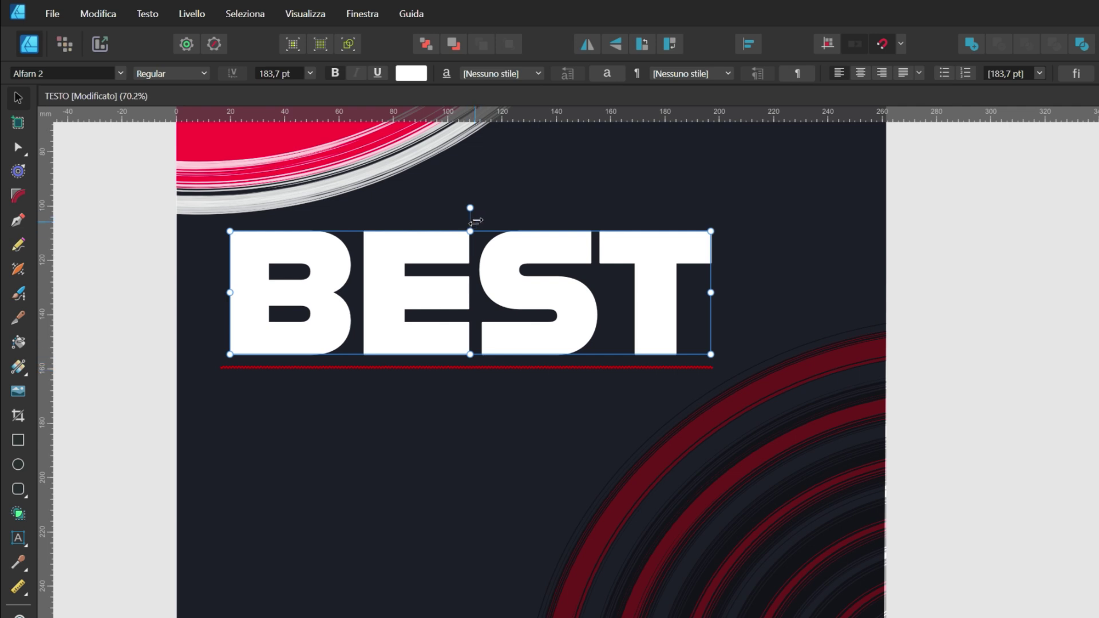
{"action": "mouse_move", "coordinate": [476, 221]}
{"action": "left_mouse_down"}
{"action": "mouse_move", "coordinate": [424, 222]}
{"action": "mouse_move", "coordinate": [476, 223]}
{"action": "left_mouse_up"}
{"action": "key", "text": "ctrl+z"}
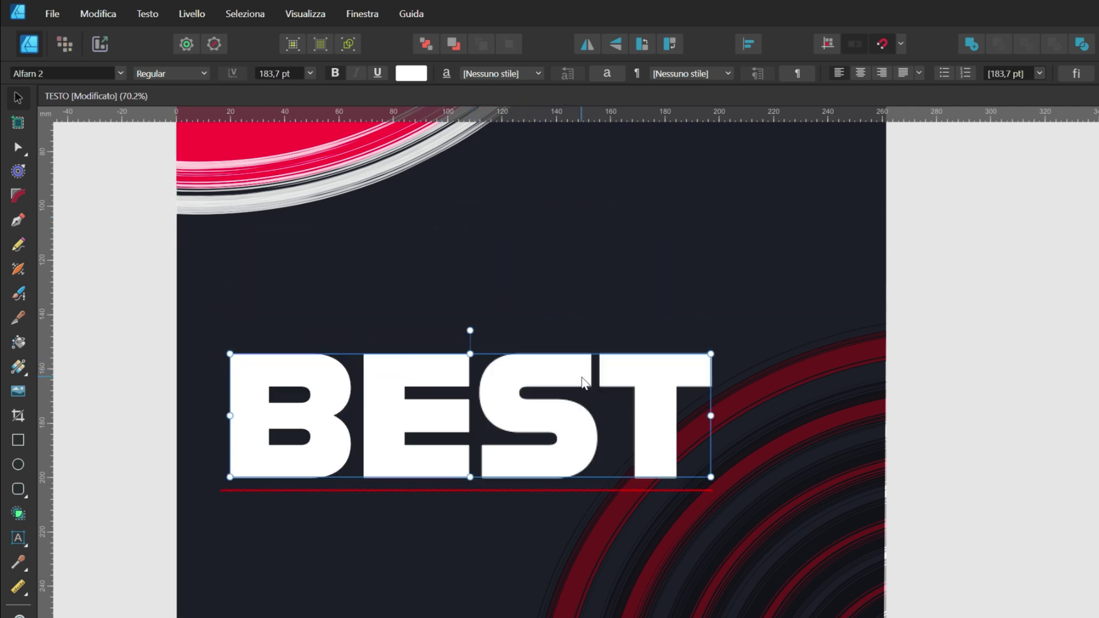
{"action": "key", "text": "ctrl+z"}
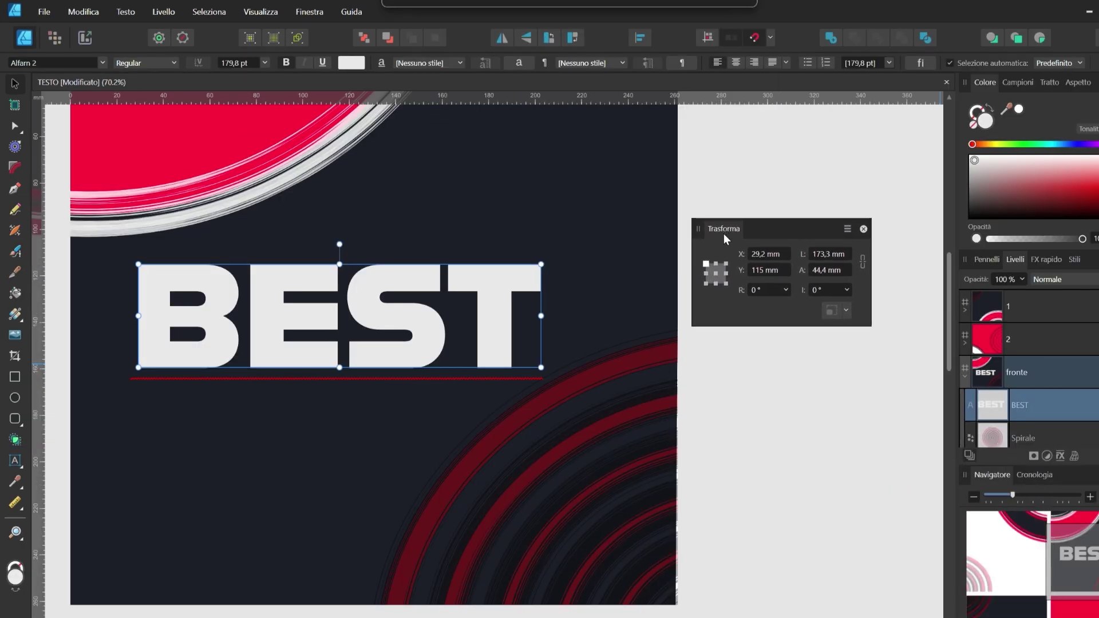
{"action": "left_click", "coordinate": [786, 290]}
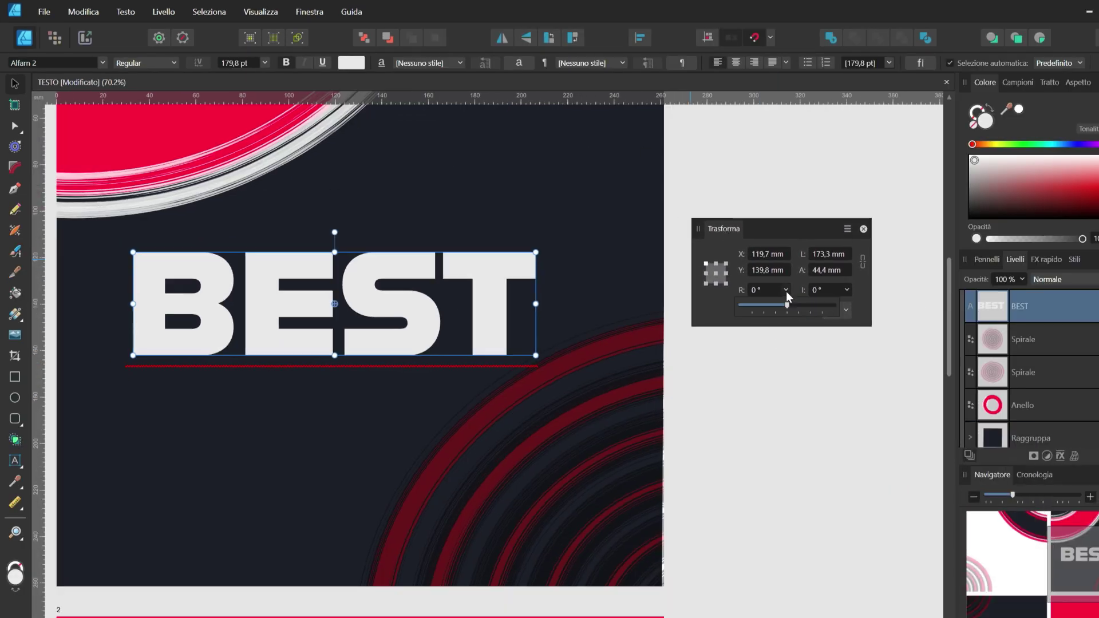
{"action": "left_click_drag", "start_coordinate": [784, 314], "coordinate": [786, 320]}
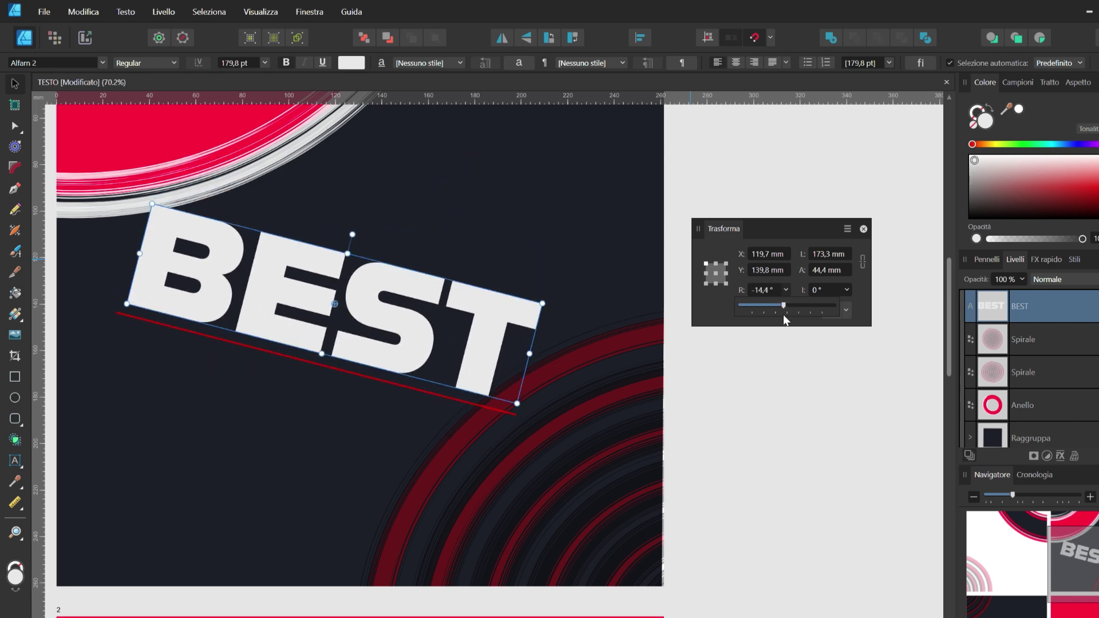
{"action": "left_click_drag", "start_coordinate": [784, 312], "coordinate": [786, 316]}
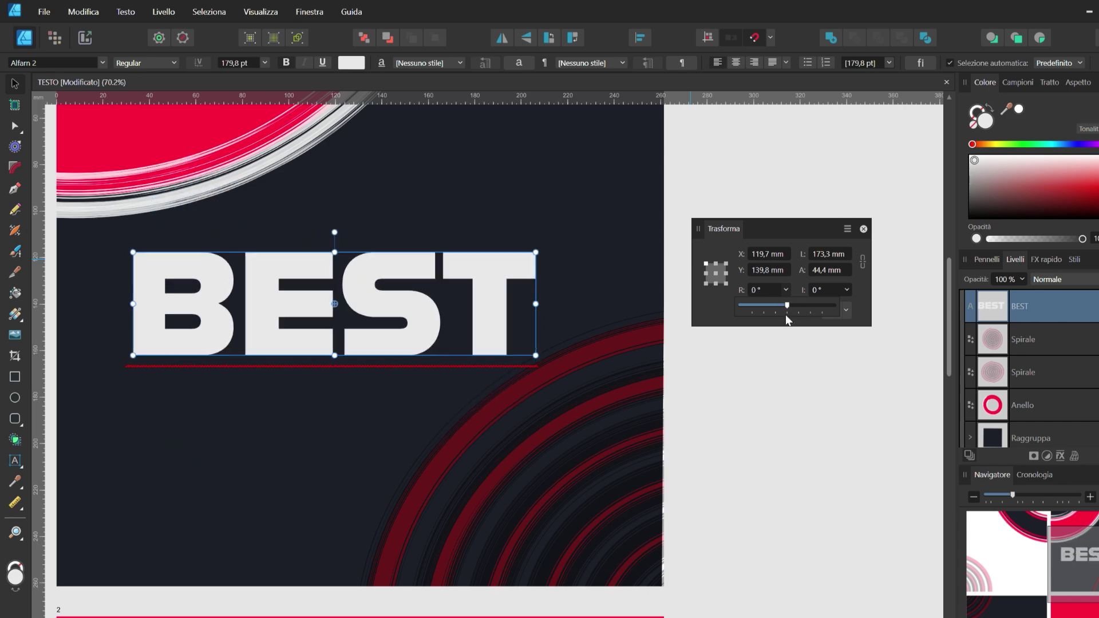
{"action": "left_click", "coordinate": [787, 291]}
{"action": "left_click", "coordinate": [763, 291]}
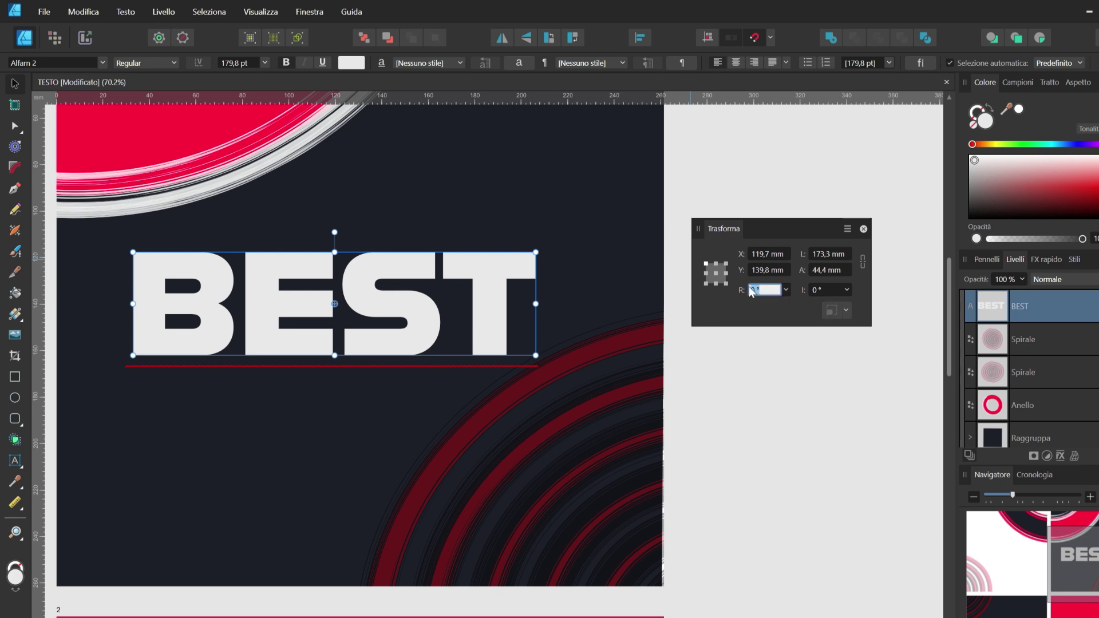
{"action": "type", "text": "45"}
{"action": "key", "text": "Return"}
{"action": "key", "text": "ctrl+z"}
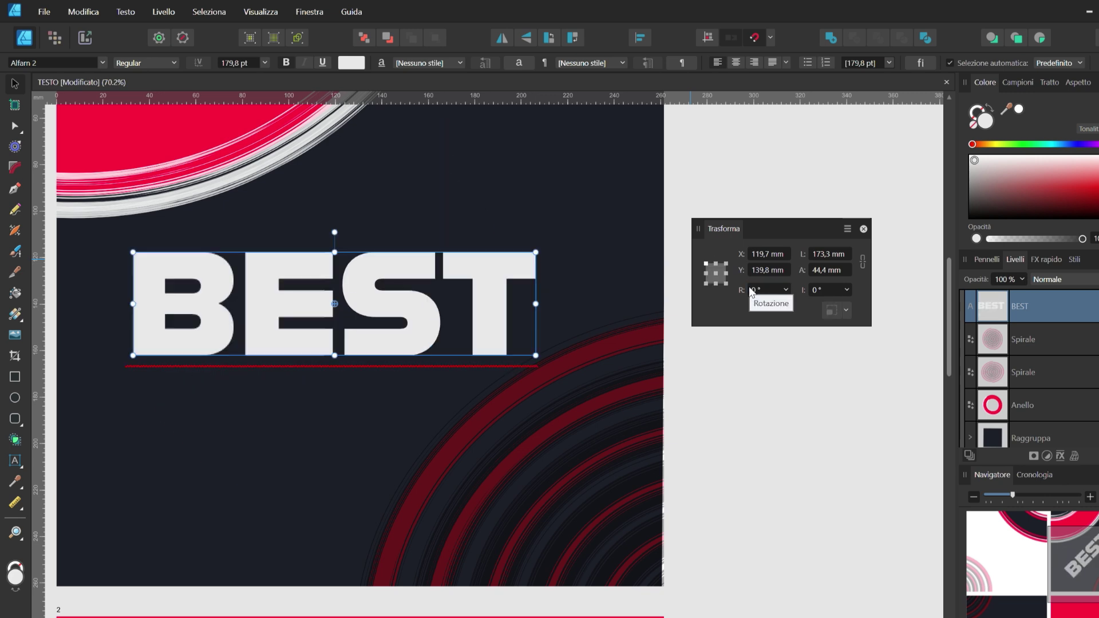
{"action": "left_click", "coordinate": [847, 290]}
{"action": "mouse_move", "coordinate": [849, 305]}
{"action": "left_mouse_down"}
{"action": "mouse_move", "coordinate": [835, 308]}
{"action": "mouse_move", "coordinate": [849, 310]}
{"action": "left_mouse_up"}
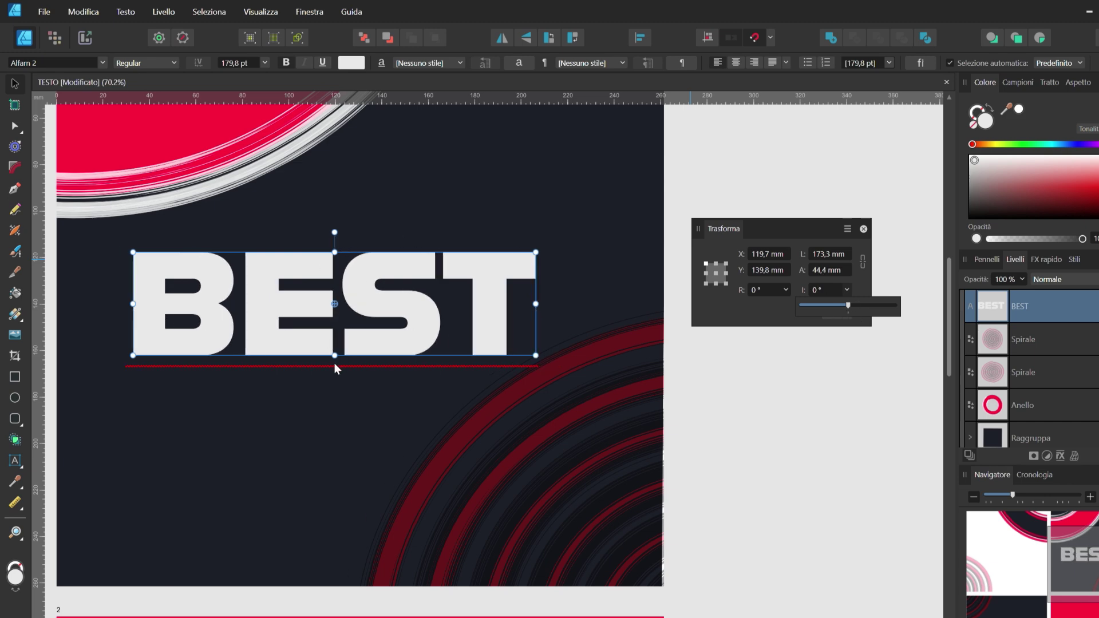
{"action": "scroll", "coordinate": [335, 368], "scroll_direction": "up", "scroll_amount": 1}
{"action": "scroll", "coordinate": [335, 368], "scroll_direction": "up", "scroll_amount": 1}
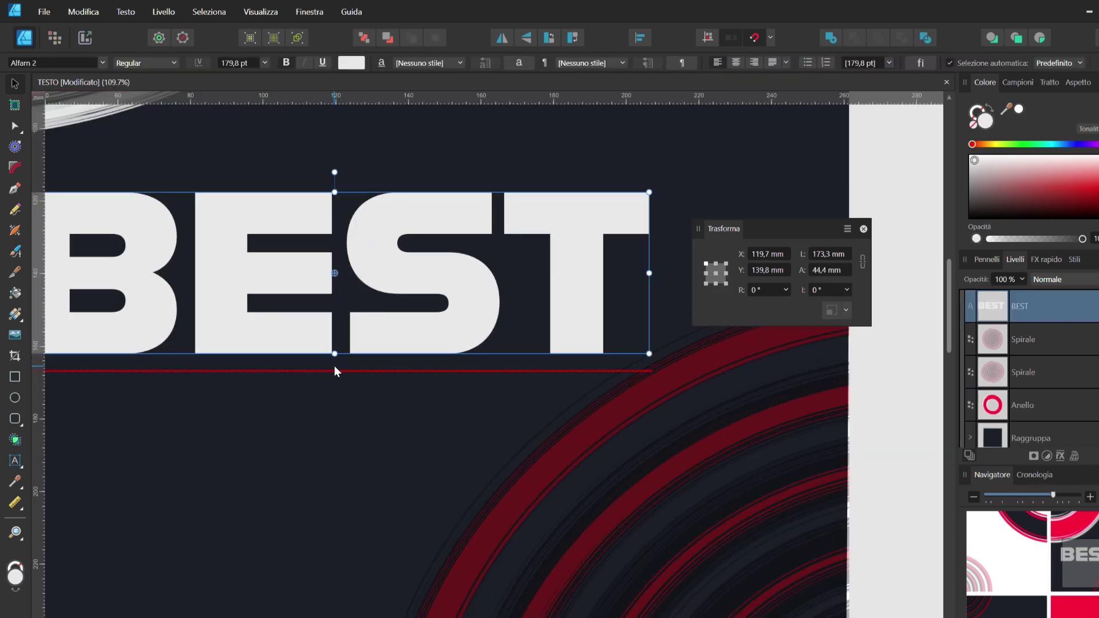
{"action": "scroll", "coordinate": [335, 371], "scroll_direction": "down", "scroll_amount": 1}
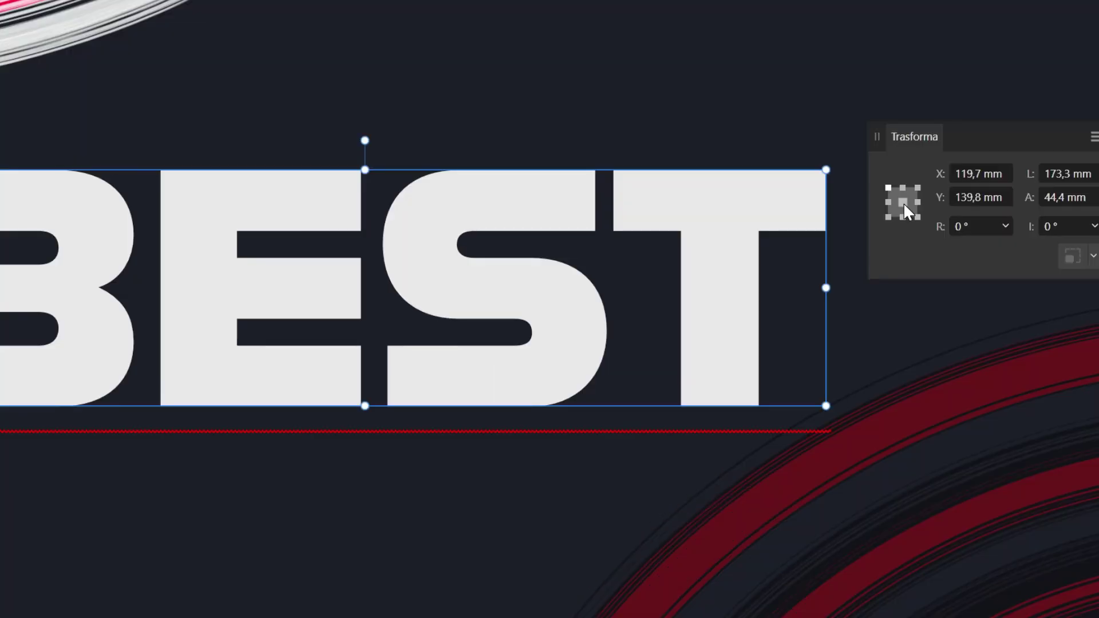
{"action": "left_click", "coordinate": [903, 204]}
{"action": "left_click_drag", "start_coordinate": [364, 284], "coordinate": [818, 180]}
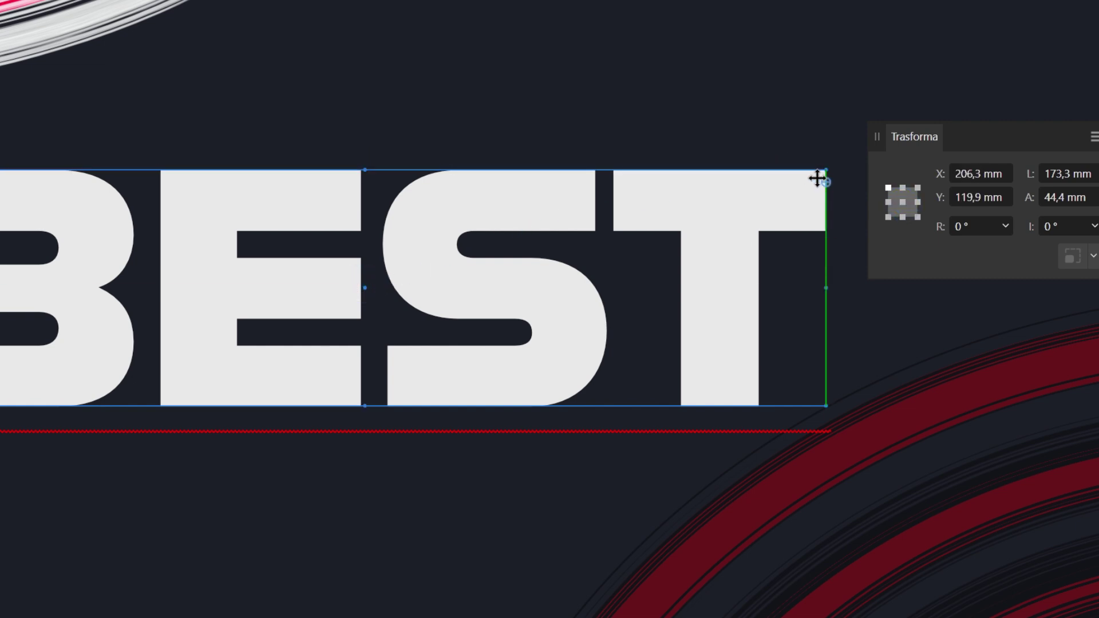
{"action": "left_click_drag", "start_coordinate": [818, 180], "coordinate": [817, 181]}
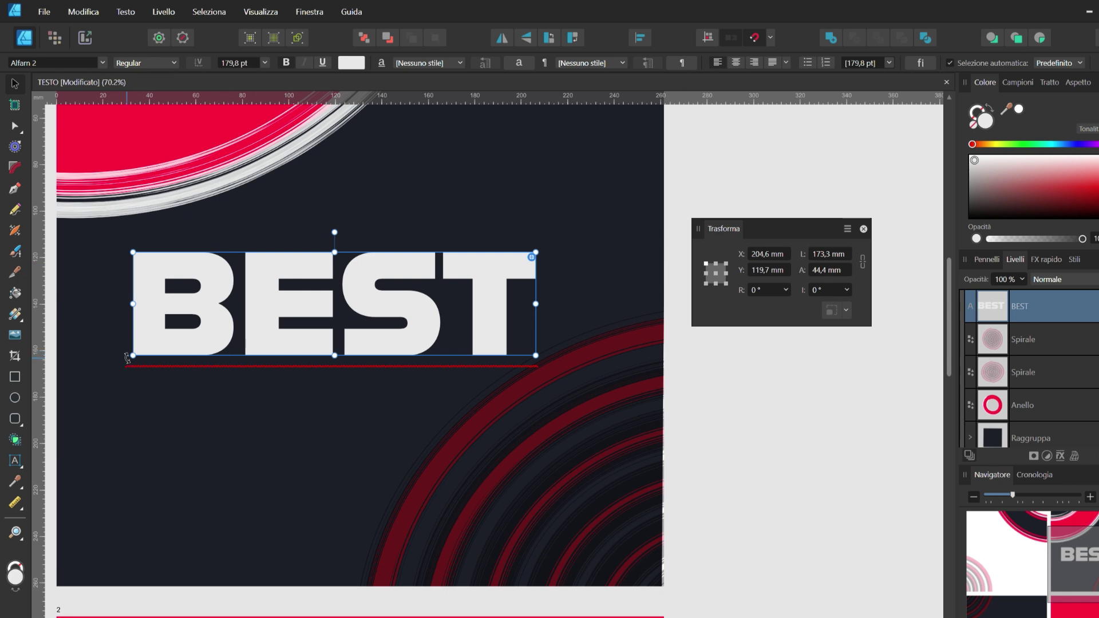
{"action": "left_click_drag", "start_coordinate": [127, 358], "coordinate": [275, 517]}
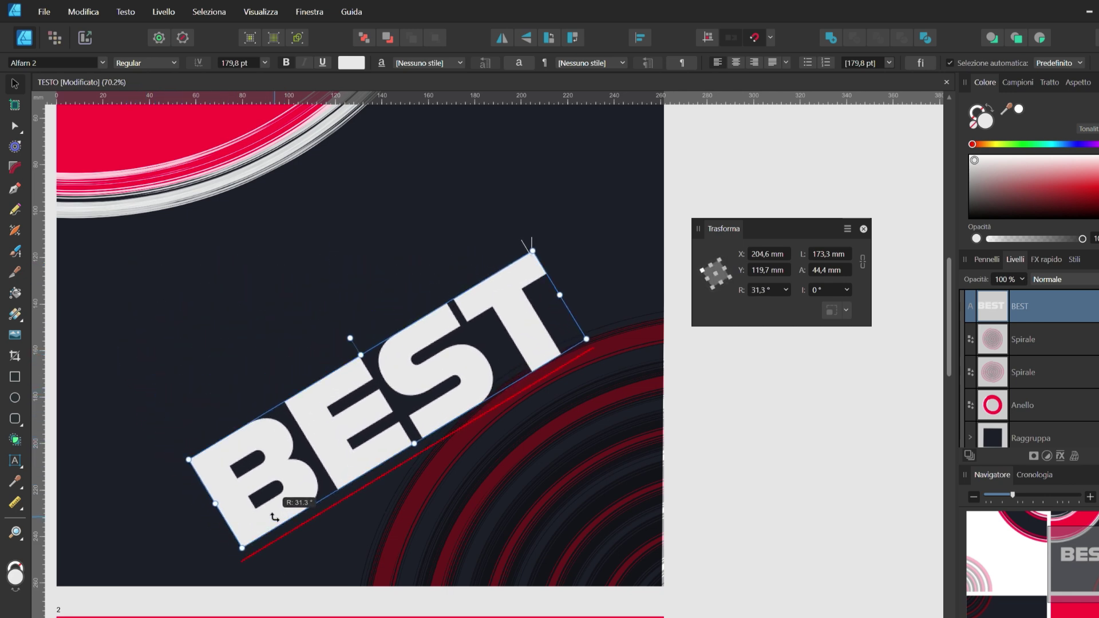
{"action": "left_click_drag", "start_coordinate": [275, 517], "coordinate": [157, 321]}
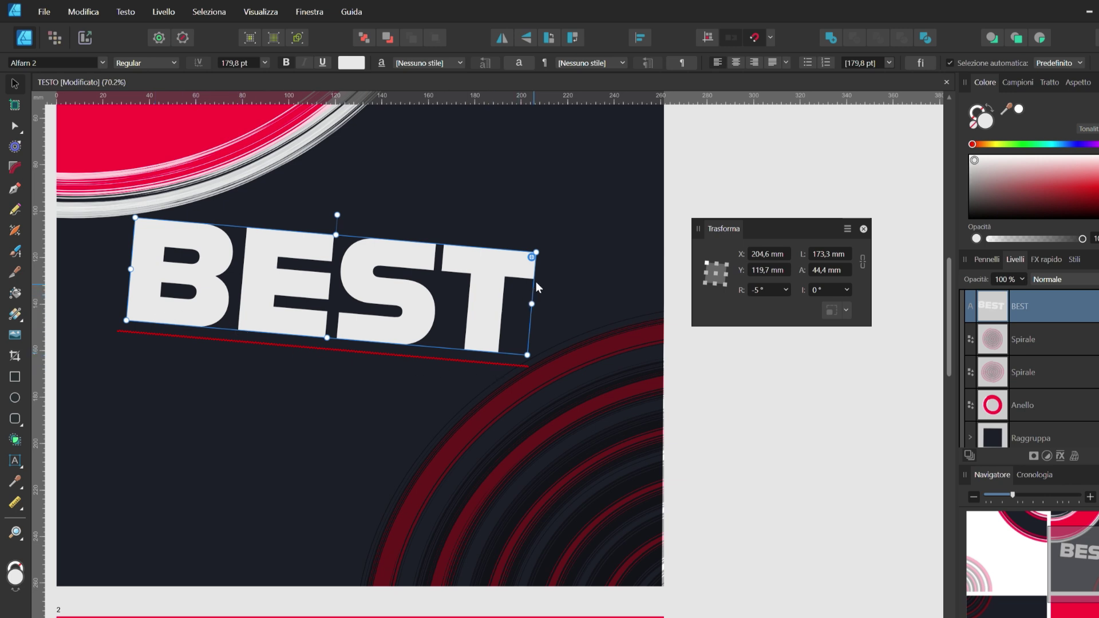
{"action": "mouse_move", "coordinate": [537, 275]}
{"action": "left_mouse_down"}
{"action": "mouse_move", "coordinate": [531, 265]}
{"action": "mouse_move", "coordinate": [133, 351]}
{"action": "left_mouse_up"}
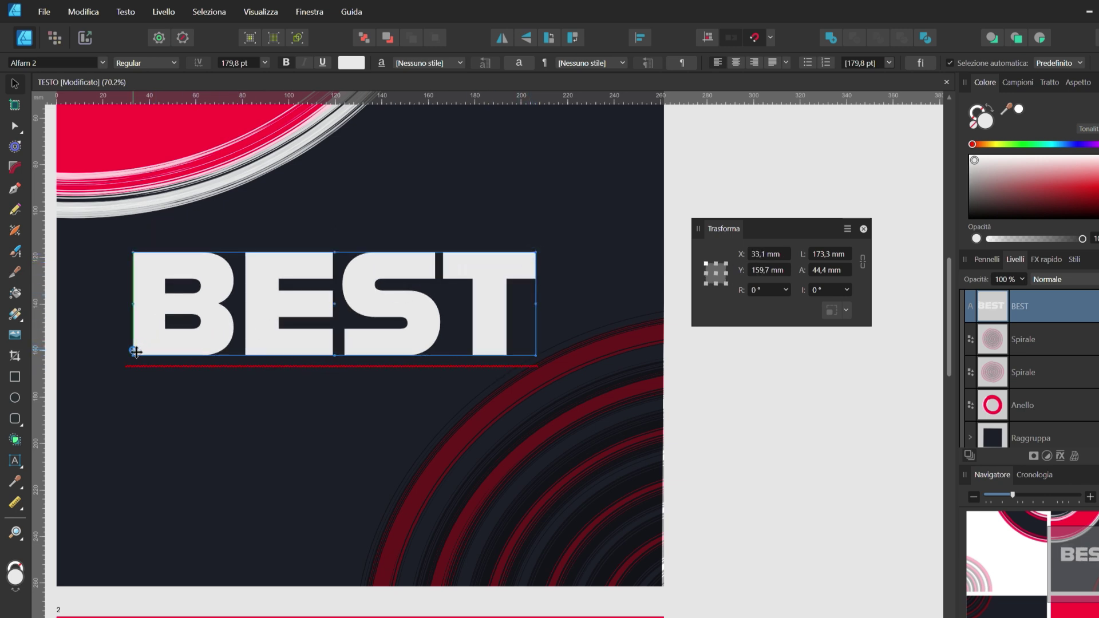
{"action": "left_click_drag", "start_coordinate": [541, 359], "coordinate": [512, 494]}
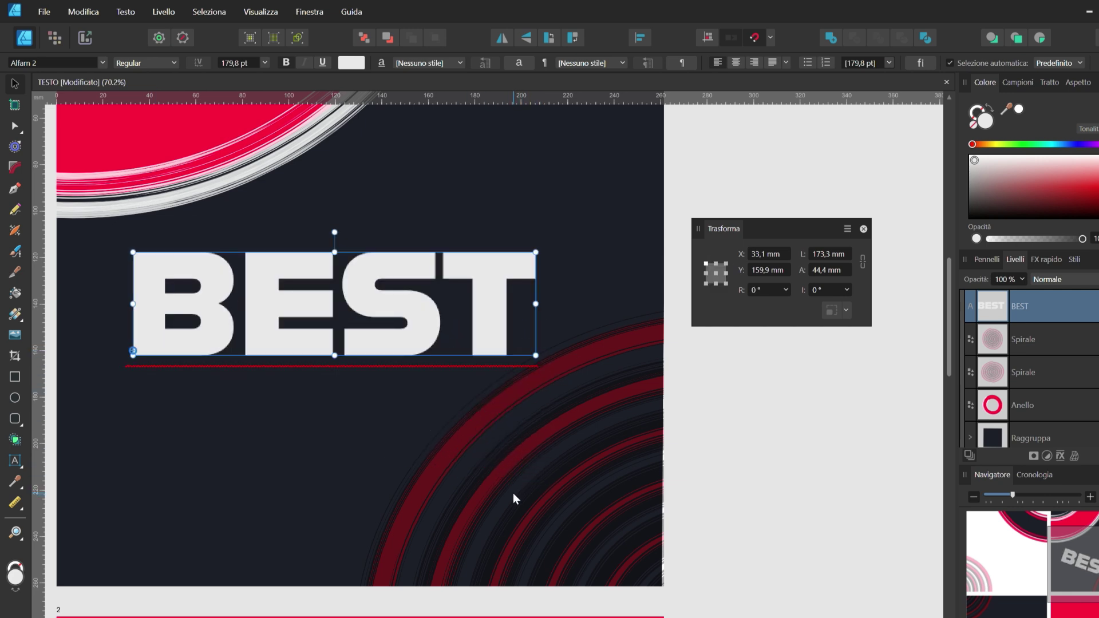
{"action": "key", "text": "ctrl+z"}
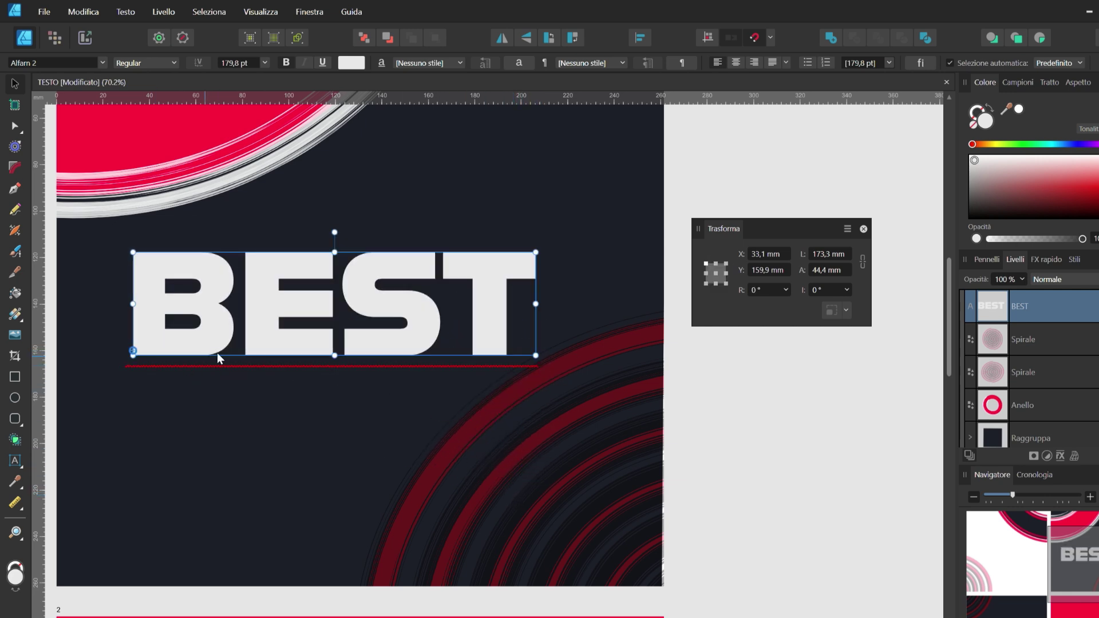
{"action": "scroll", "coordinate": [387, 392], "scroll_direction": "down", "scroll_amount": 2}
{"action": "left_click", "coordinate": [639, 404]}
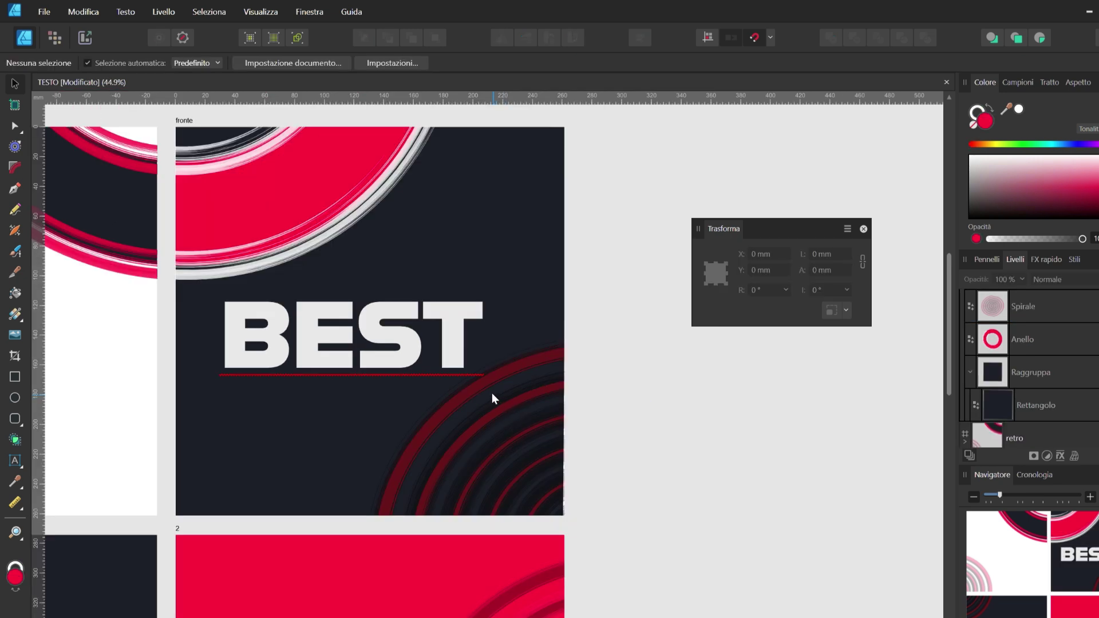
Step: Give BEST a thick white outline stroke with the stroke width slider
{"action": "left_click", "coordinate": [451, 312]}
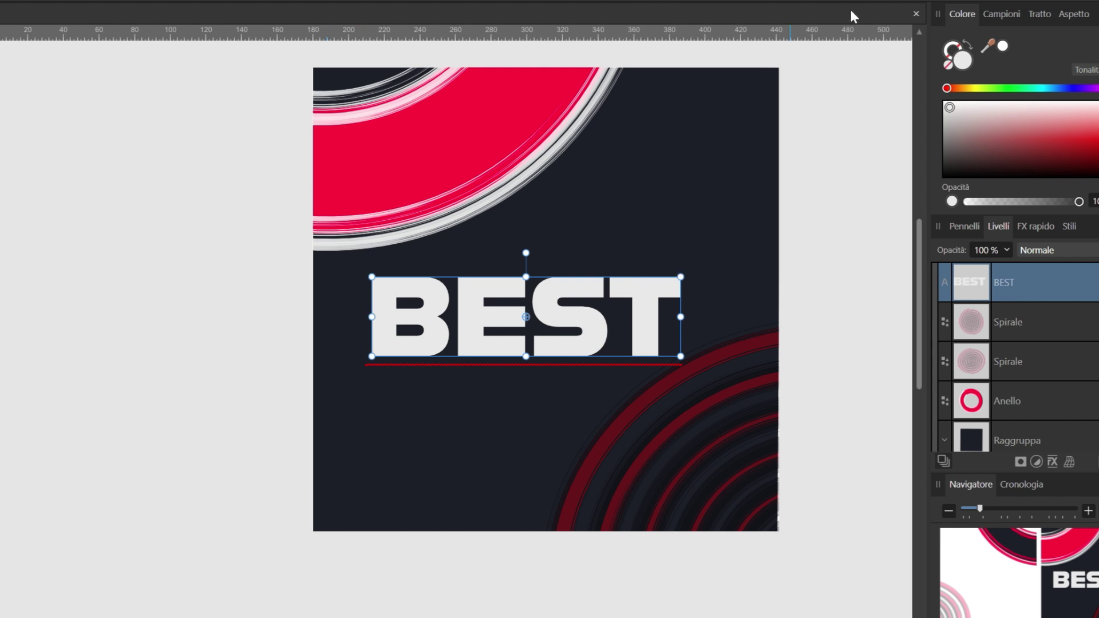
{"action": "left_click", "coordinate": [1038, 14]}
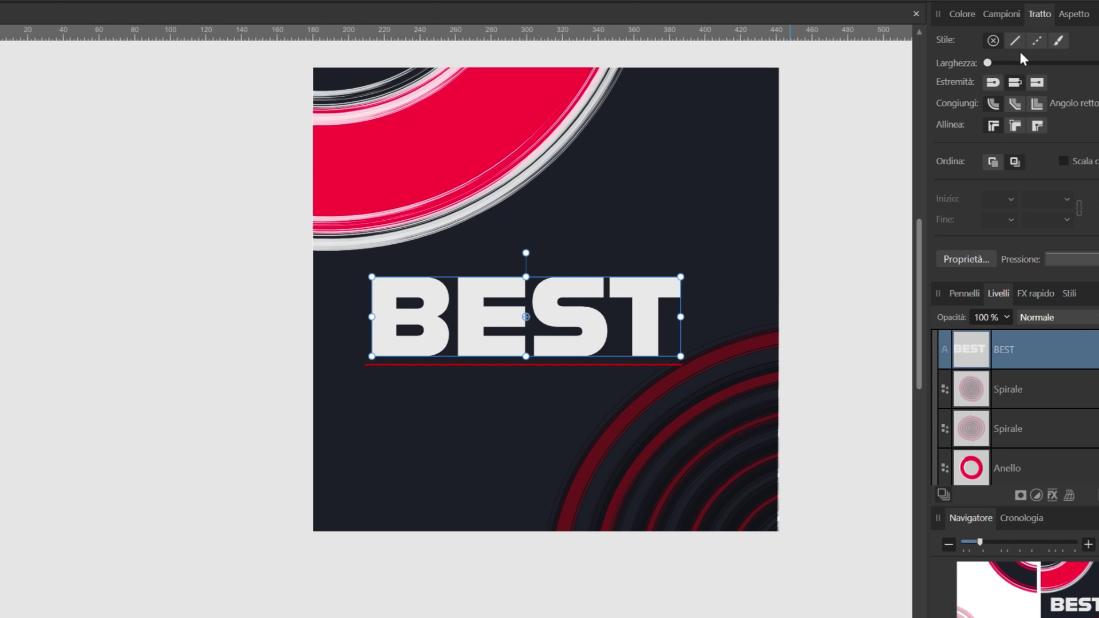
{"action": "left_click_drag", "start_coordinate": [989, 63], "coordinate": [1029, 63]}
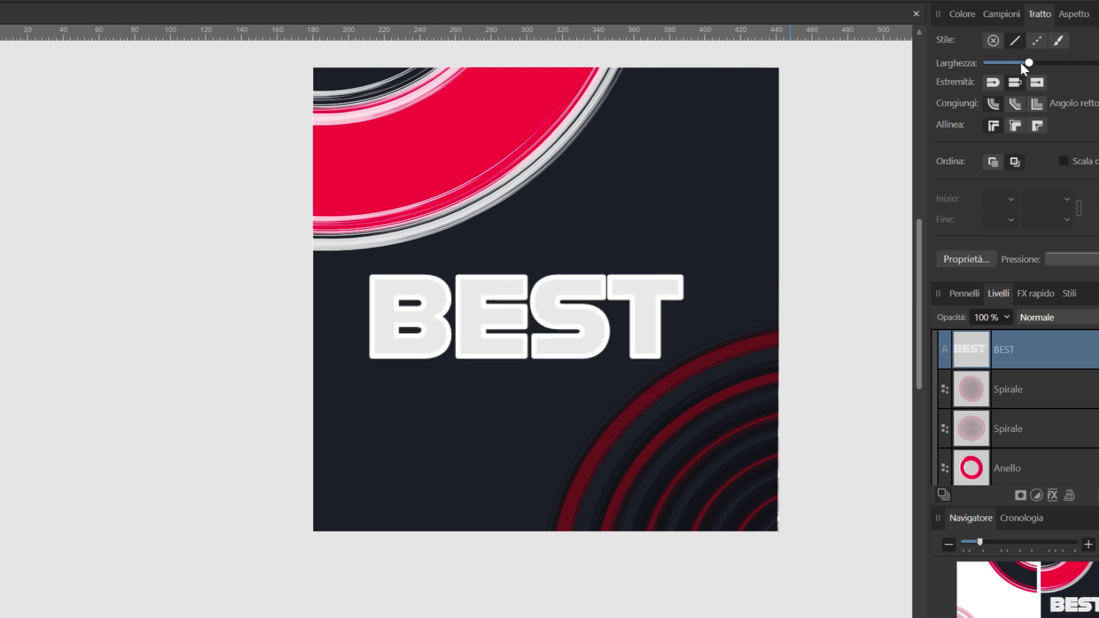
{"action": "left_click", "coordinate": [960, 14]}
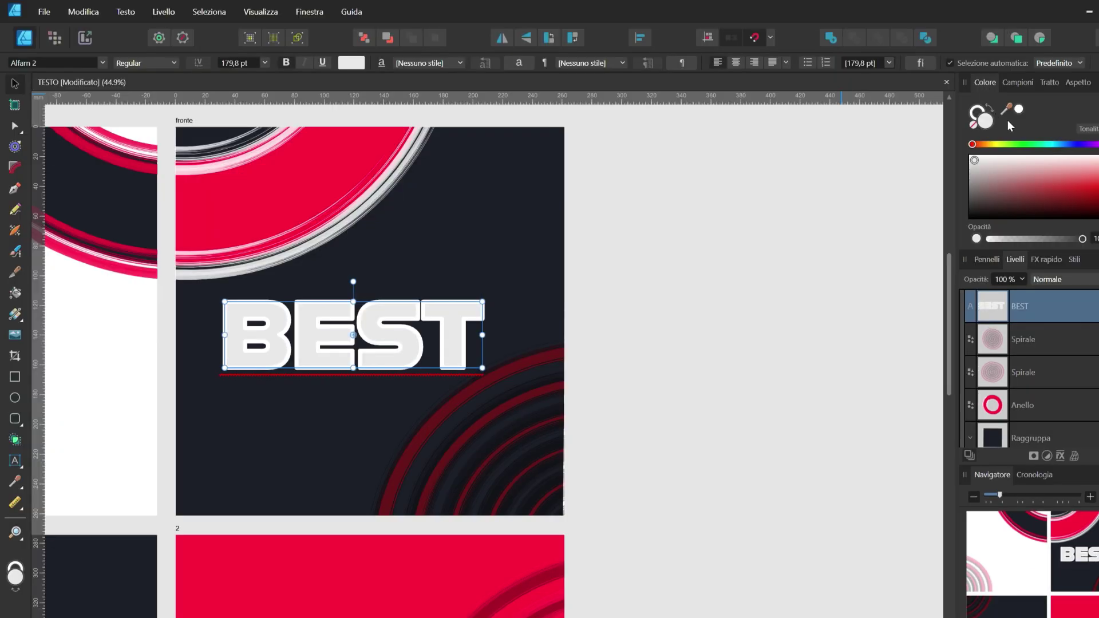
Step: Set BEST's outline to bright red and its fill to dark red
{"action": "mouse_move", "coordinate": [1008, 110]}
{"action": "left_mouse_down"}
{"action": "mouse_move", "coordinate": [899, 150]}
{"action": "mouse_move", "coordinate": [331, 184]}
{"action": "left_mouse_up"}
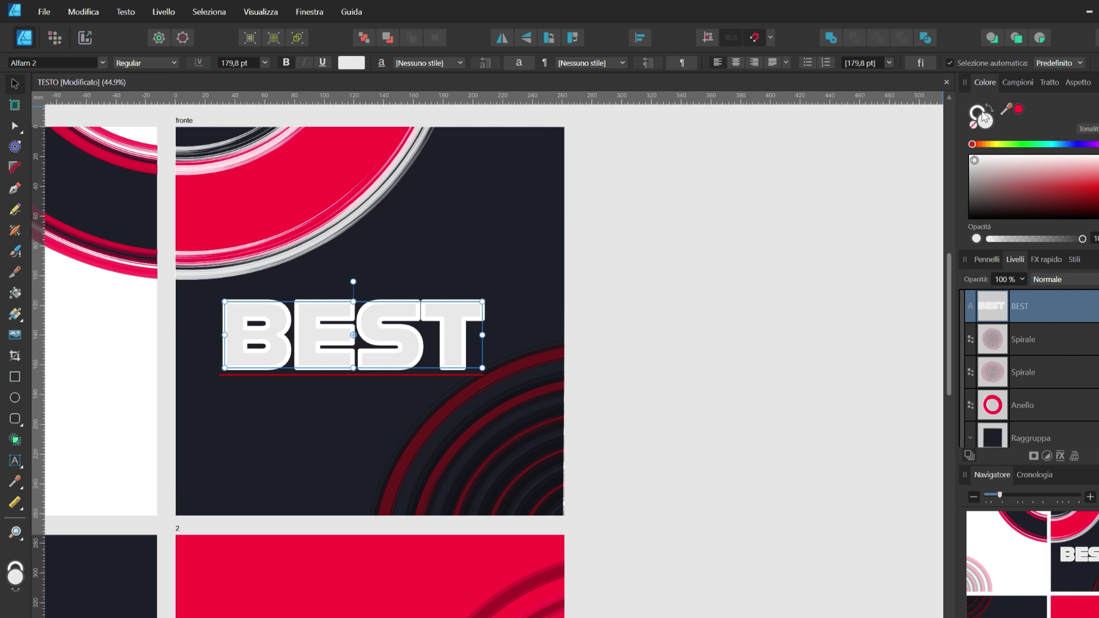
{"action": "left_click", "coordinate": [978, 111]}
{"action": "left_click", "coordinate": [1019, 109]}
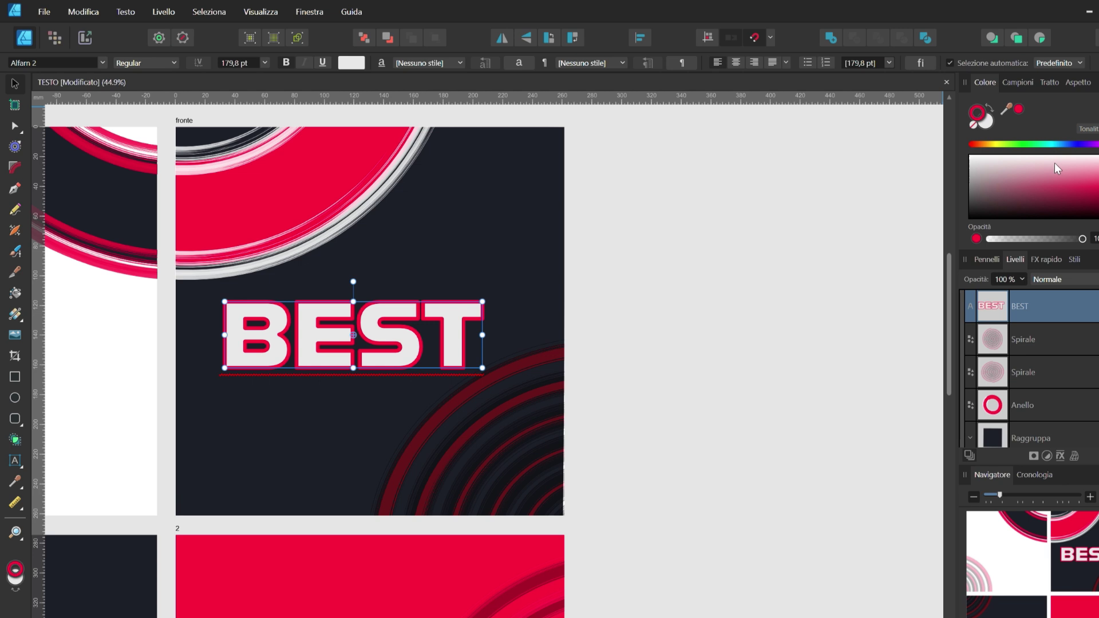
{"action": "left_click_drag", "start_coordinate": [1057, 168], "coordinate": [1065, 191]}
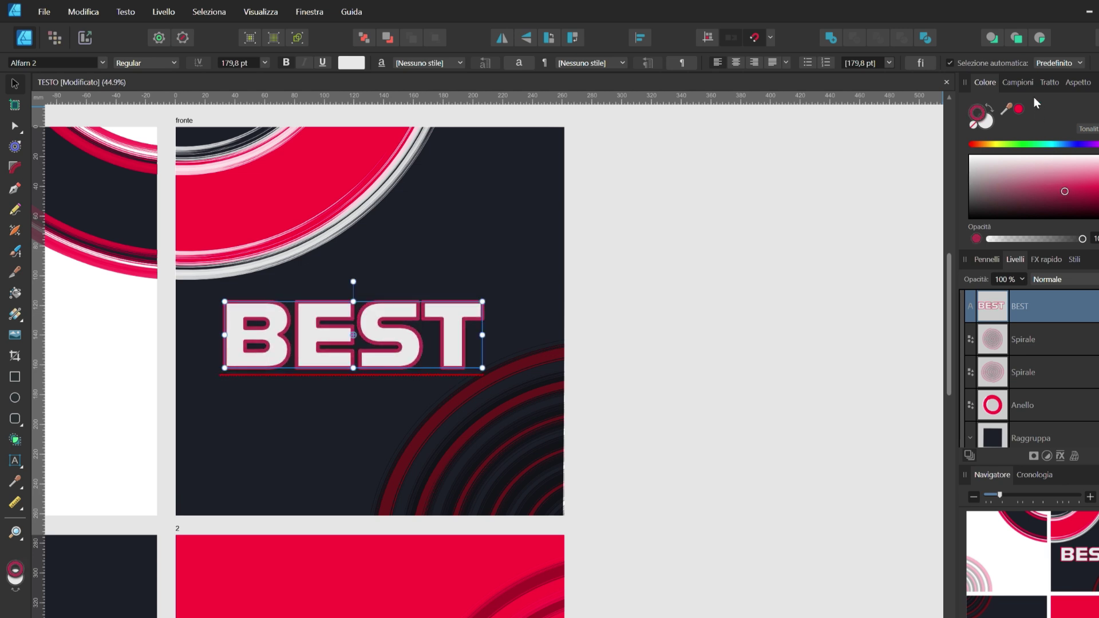
{"action": "left_click", "coordinate": [1019, 109]}
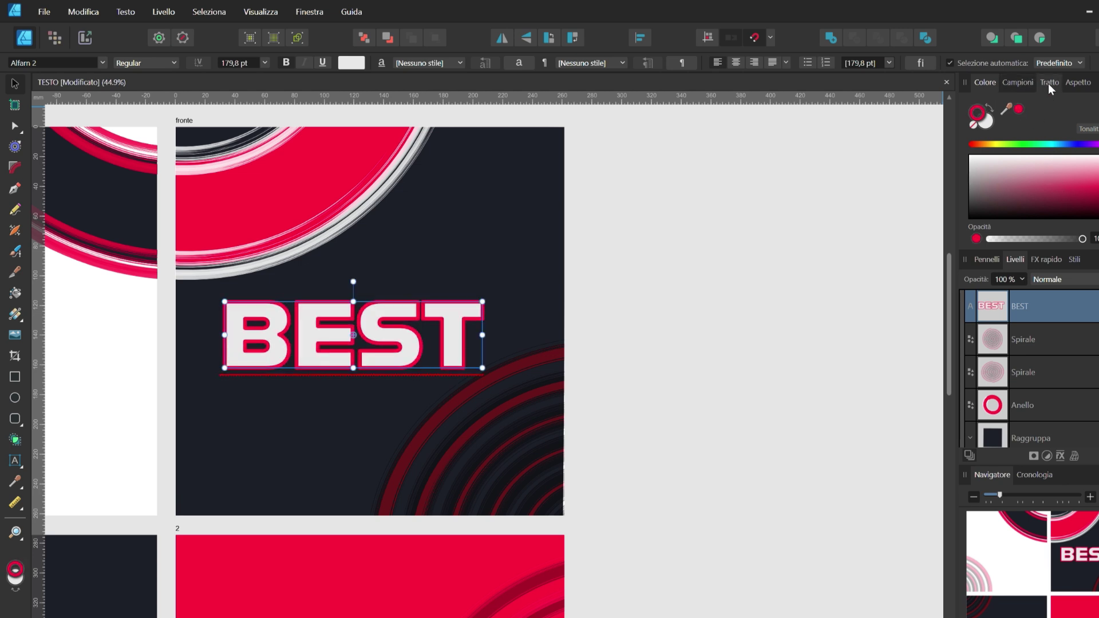
{"action": "key", "text": "t"}
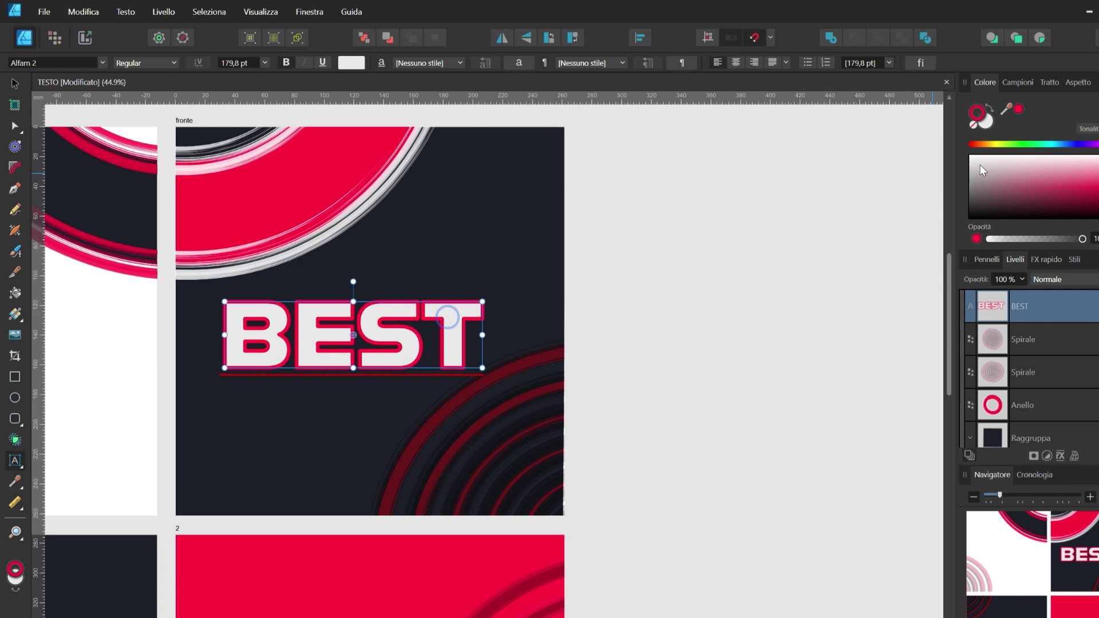
{"action": "left_click", "coordinate": [989, 123]}
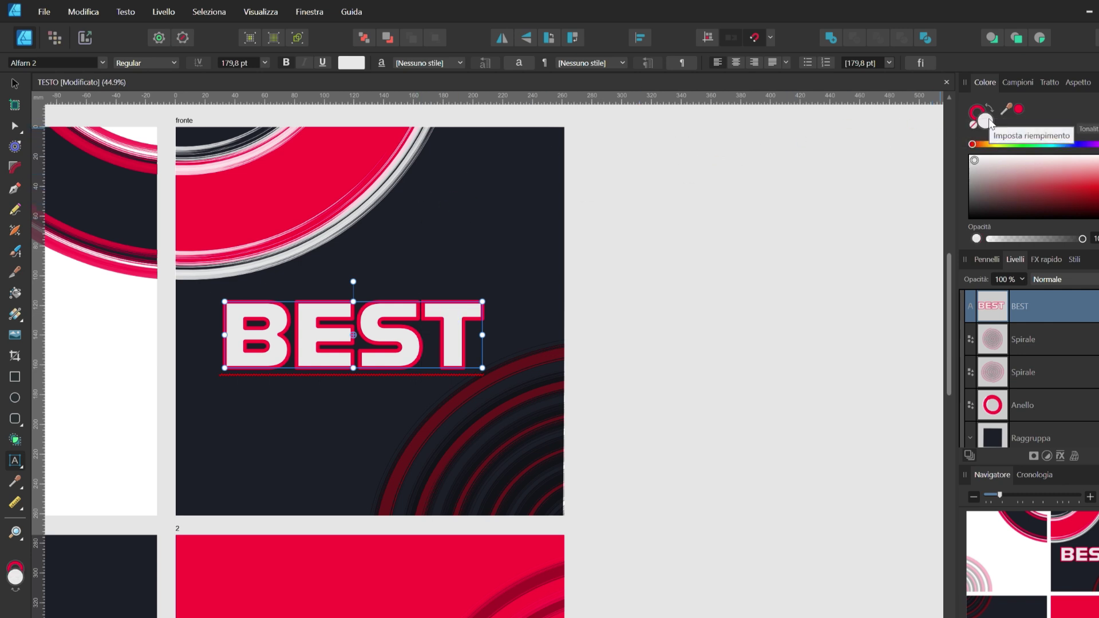
{"action": "left_click", "coordinate": [1095, 209]}
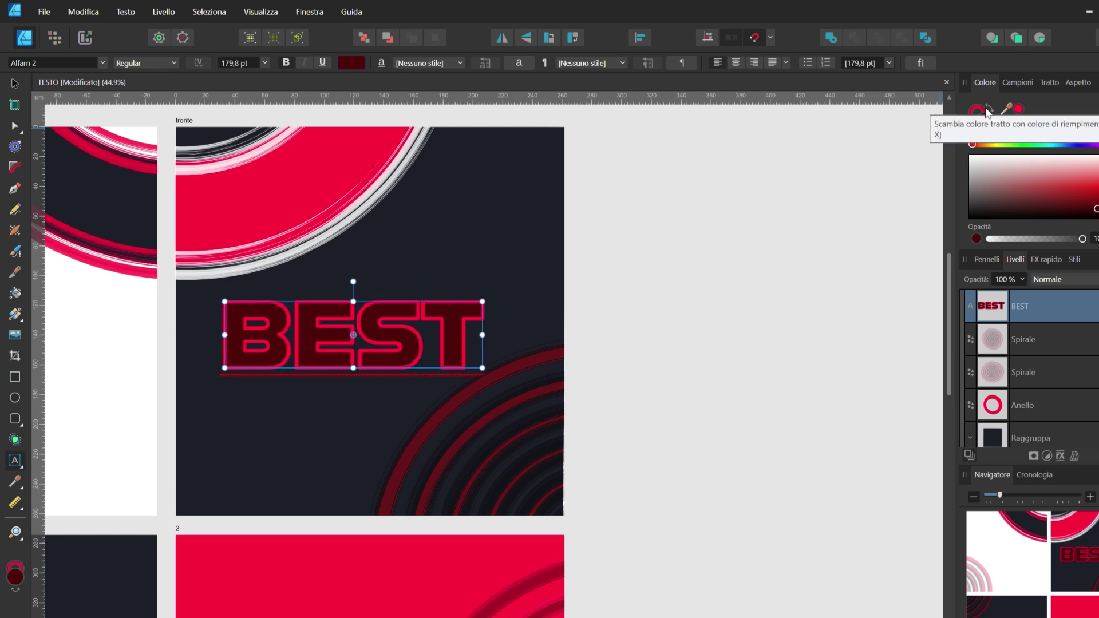
Step: Swap fill and outline, make the outline white, and centre BEST horizontally
{"action": "left_click", "coordinate": [987, 109]}
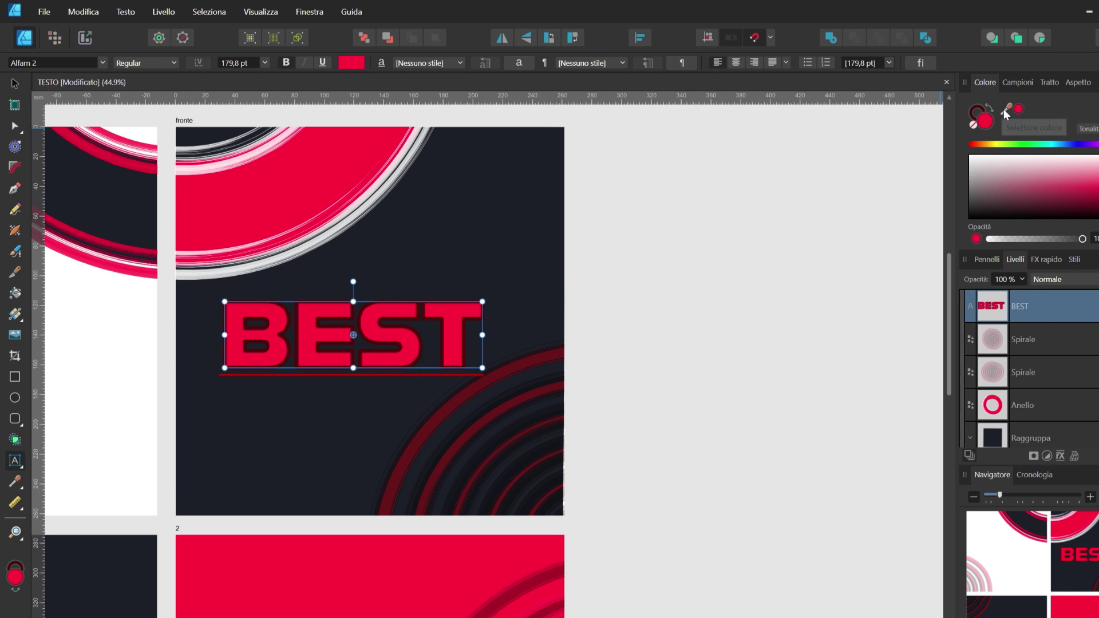
{"action": "mouse_move", "coordinate": [1013, 111]}
{"action": "left_mouse_down"}
{"action": "mouse_move", "coordinate": [483, 227]}
{"action": "mouse_move", "coordinate": [124, 324]}
{"action": "left_mouse_up"}
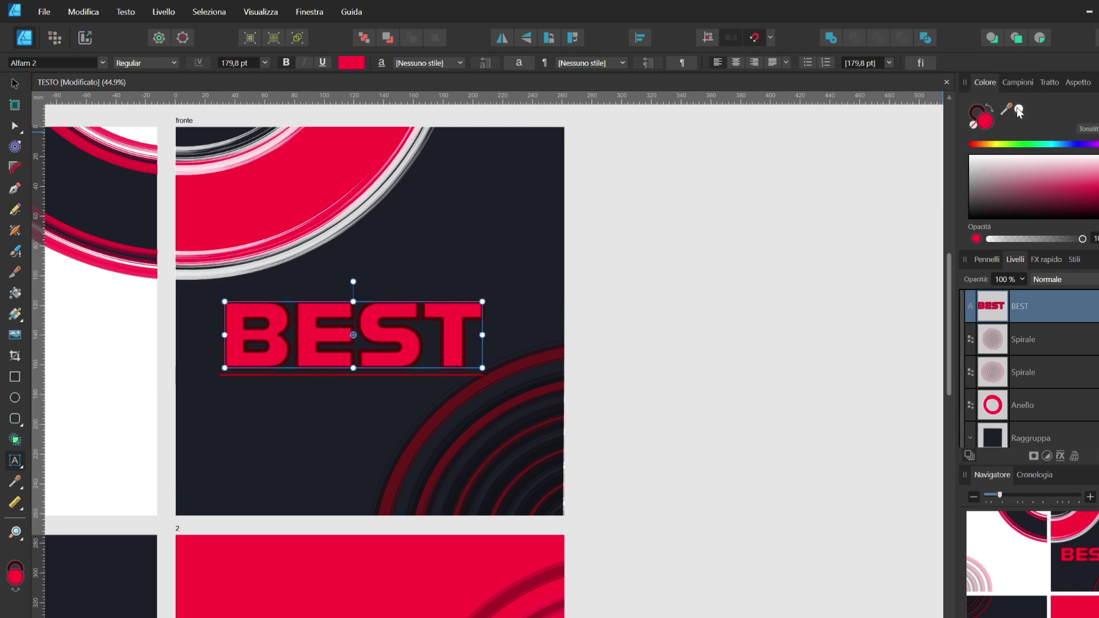
{"action": "left_click", "coordinate": [982, 110]}
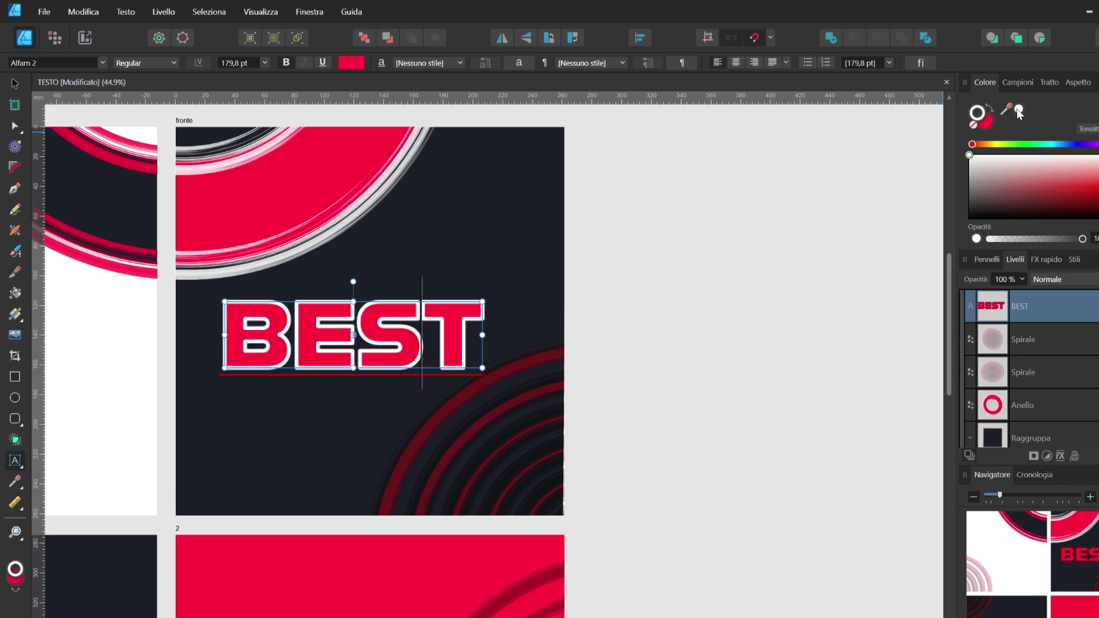
{"action": "left_click", "coordinate": [15, 84]}
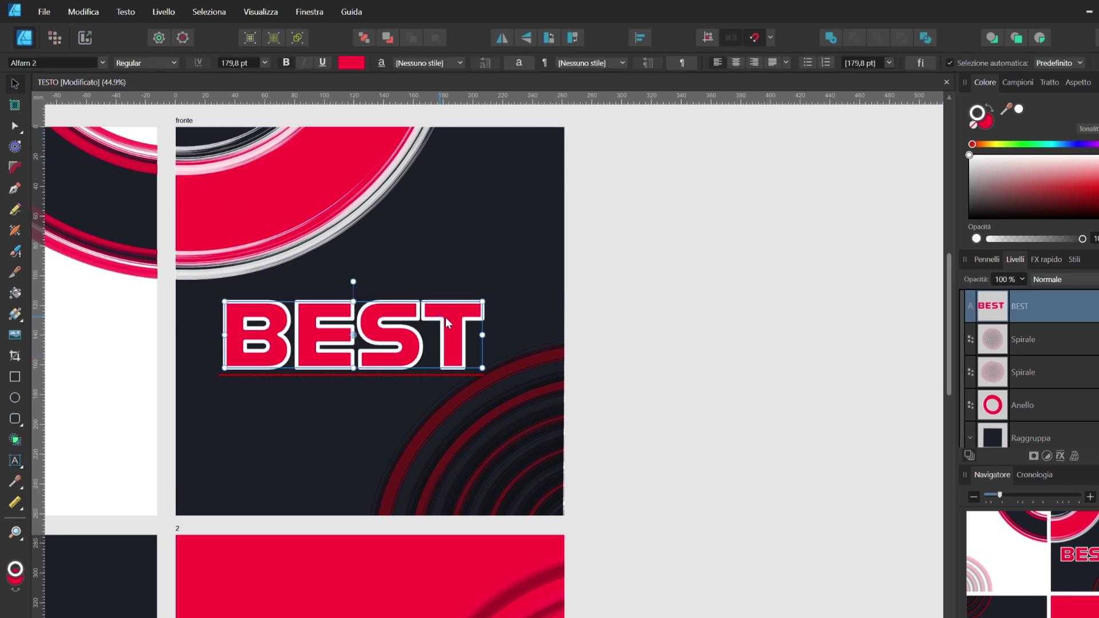
{"action": "left_click_drag", "start_coordinate": [447, 322], "coordinate": [463, 323]}
{"action": "scroll", "coordinate": [581, 306], "scroll_direction": "up", "scroll_amount": 1}
Step: Select all BEST letters and apply a gradient fill, trying the radial type
{"action": "key", "text": "t"}
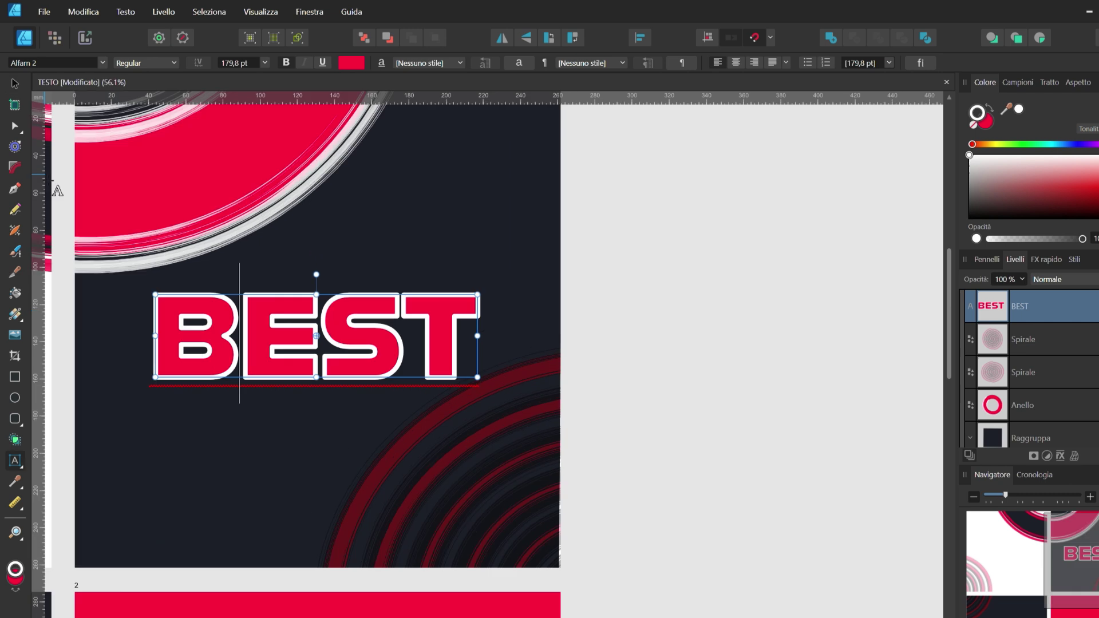
{"action": "left_click_drag", "start_coordinate": [148, 320], "coordinate": [498, 338]}
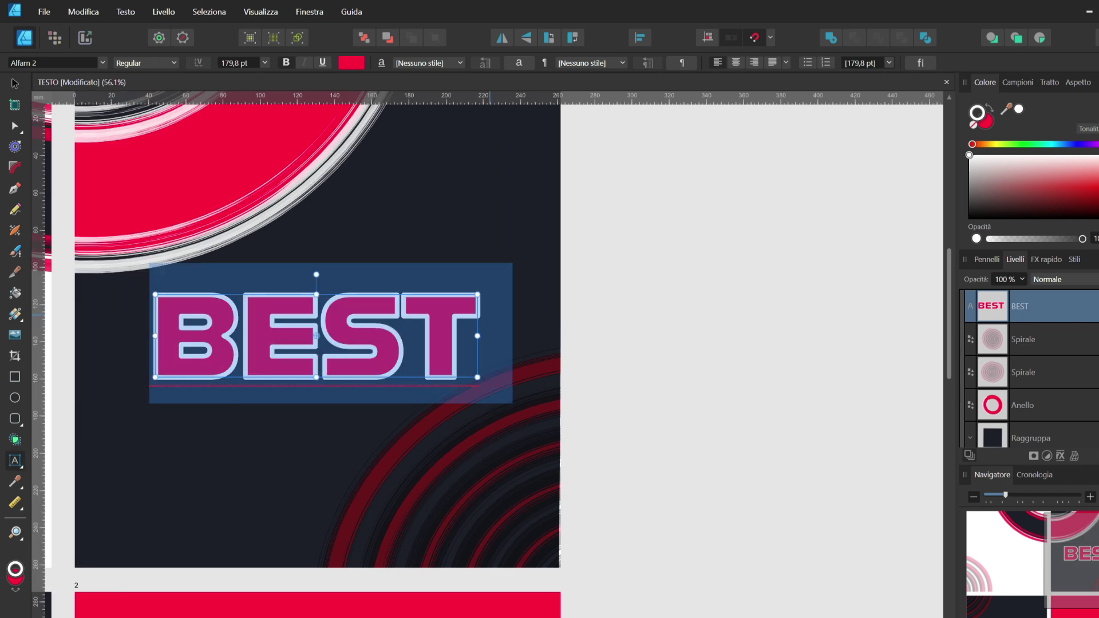
{"action": "left_click", "coordinate": [353, 64]}
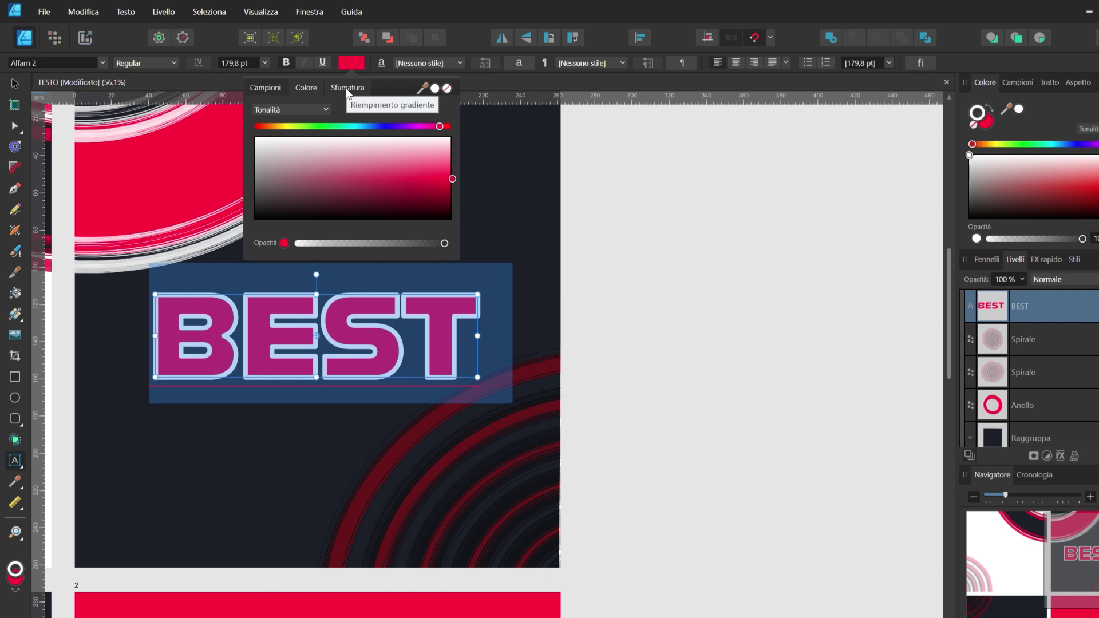
{"action": "left_click", "coordinate": [347, 88]}
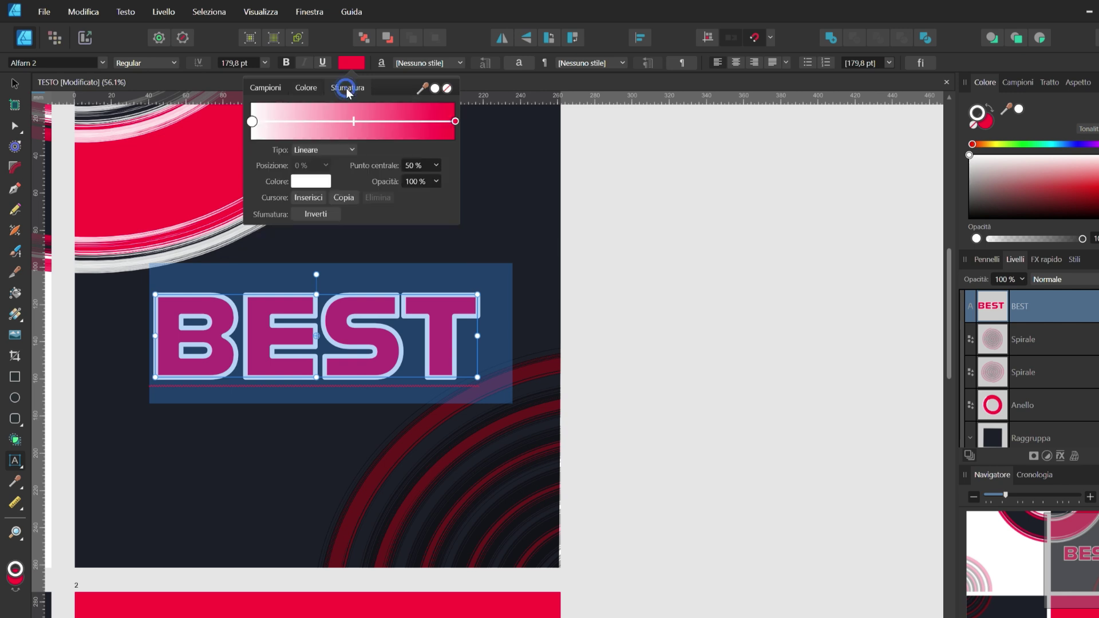
{"action": "left_click", "coordinate": [347, 88]}
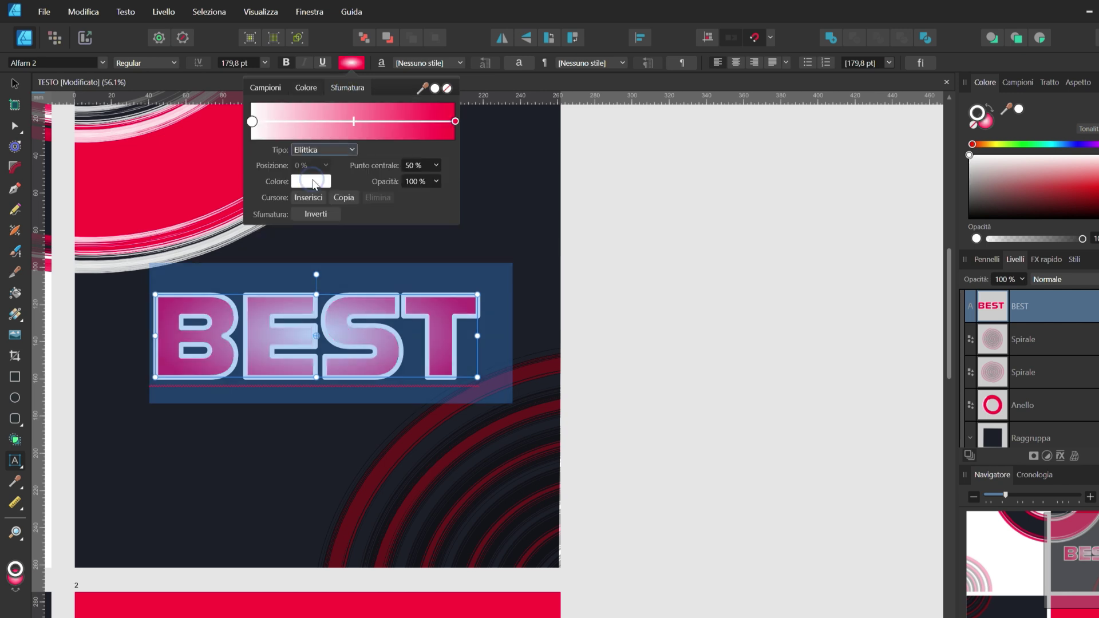
{"action": "left_click", "coordinate": [325, 150]}
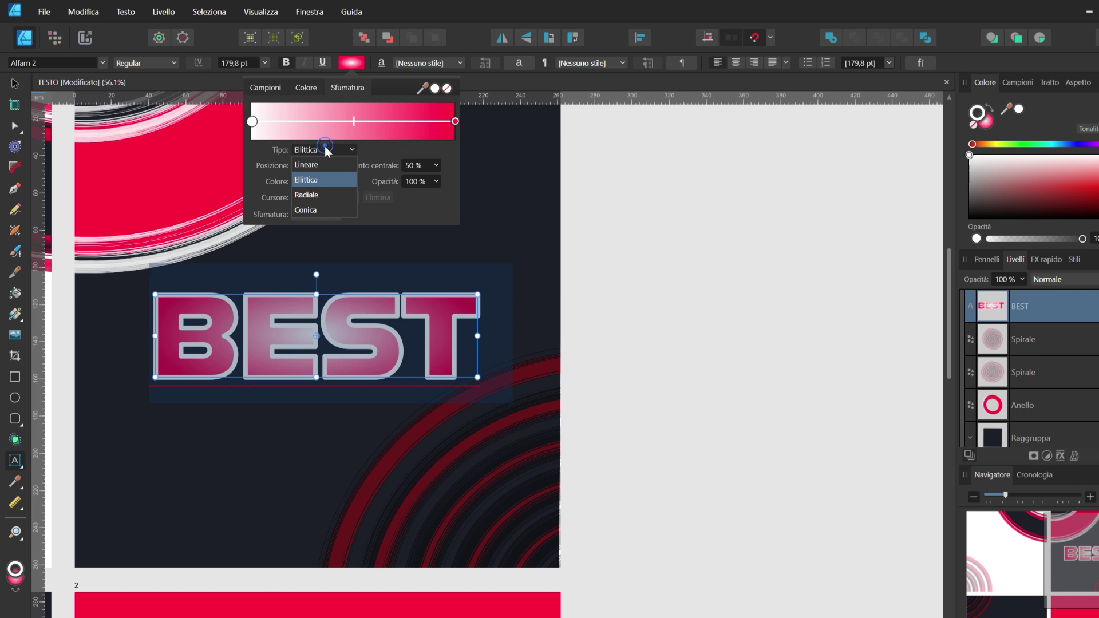
{"action": "left_click", "coordinate": [309, 198]}
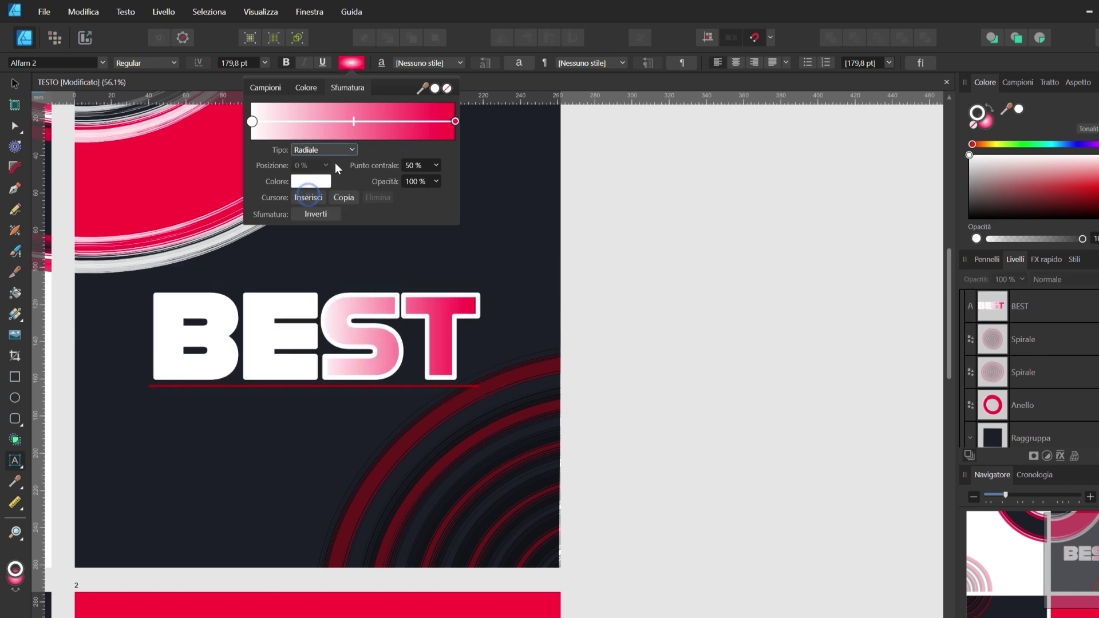
{"action": "left_click", "coordinate": [309, 198]}
{"action": "left_click", "coordinate": [319, 218]}
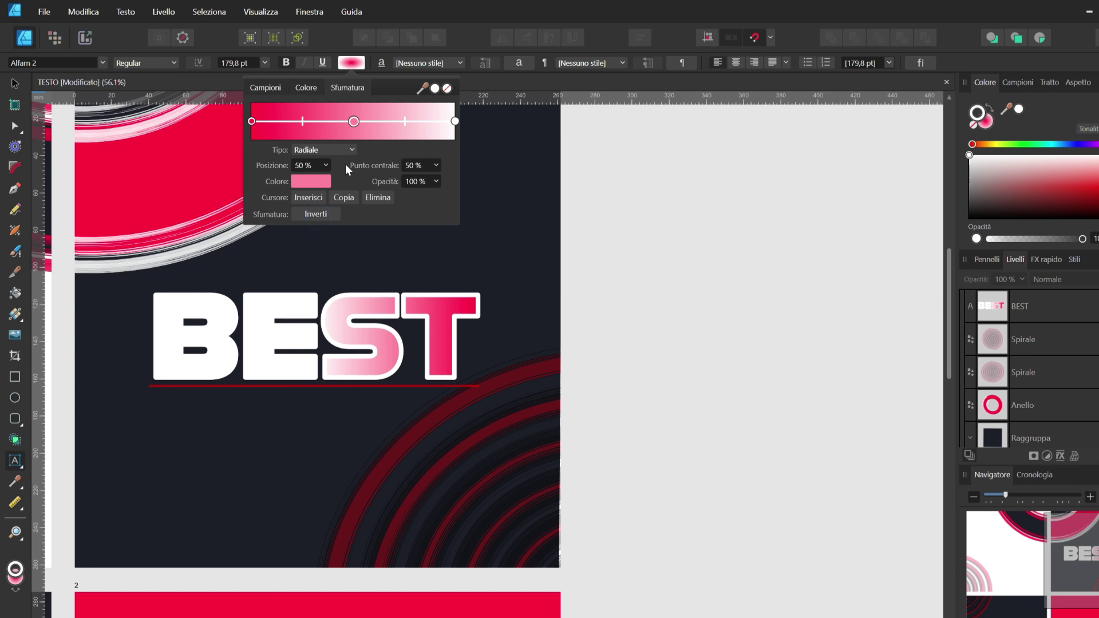
{"action": "key", "text": "ctrl+a"}
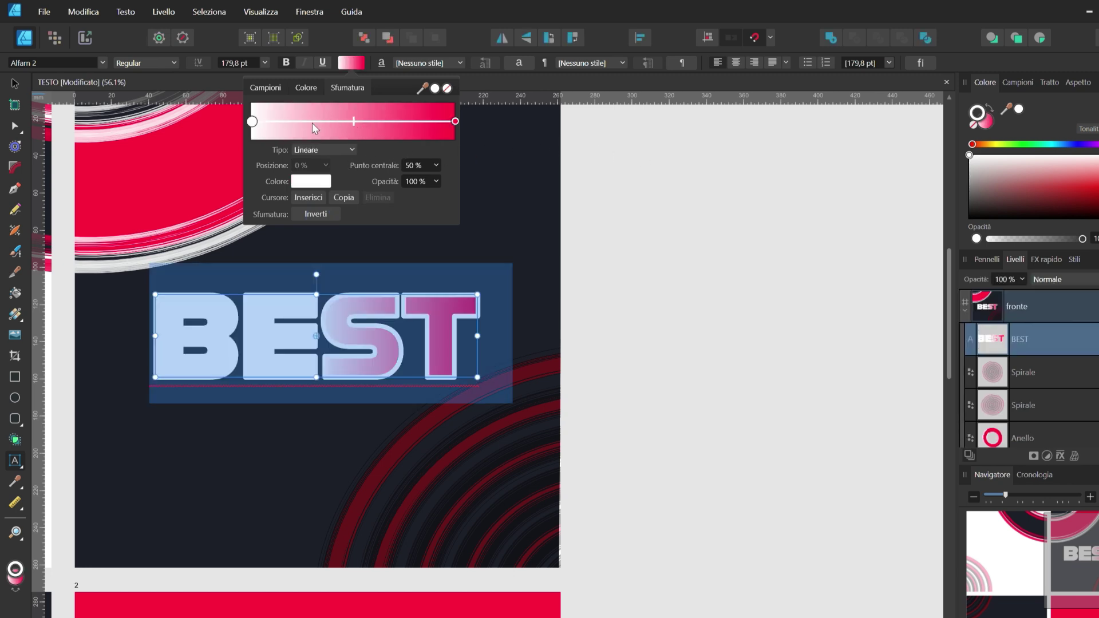
Step: Set the gradient's left stop to the dark background colour sampled from the artboard
{"action": "left_click_drag", "start_coordinate": [348, 123], "coordinate": [298, 122]}
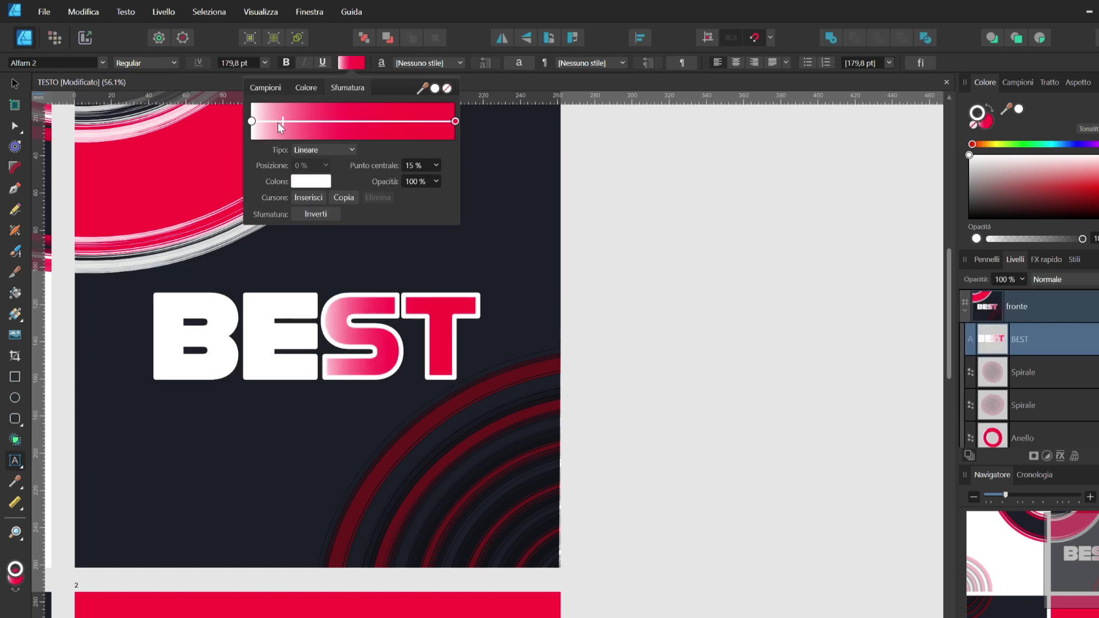
{"action": "left_click", "coordinate": [455, 122]}
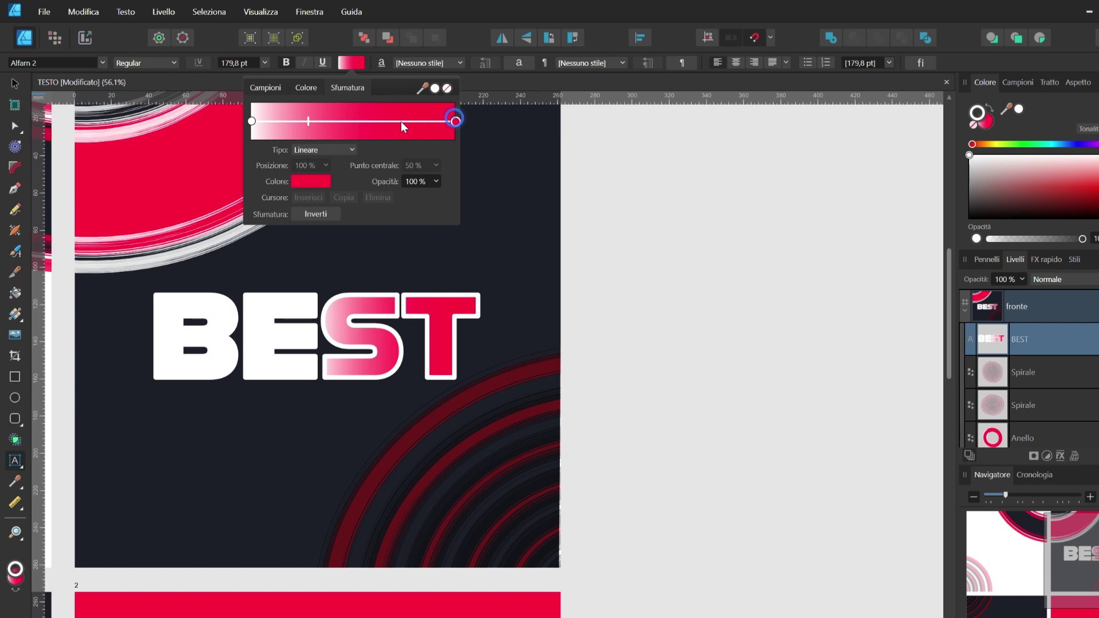
{"action": "left_click", "coordinate": [252, 121]}
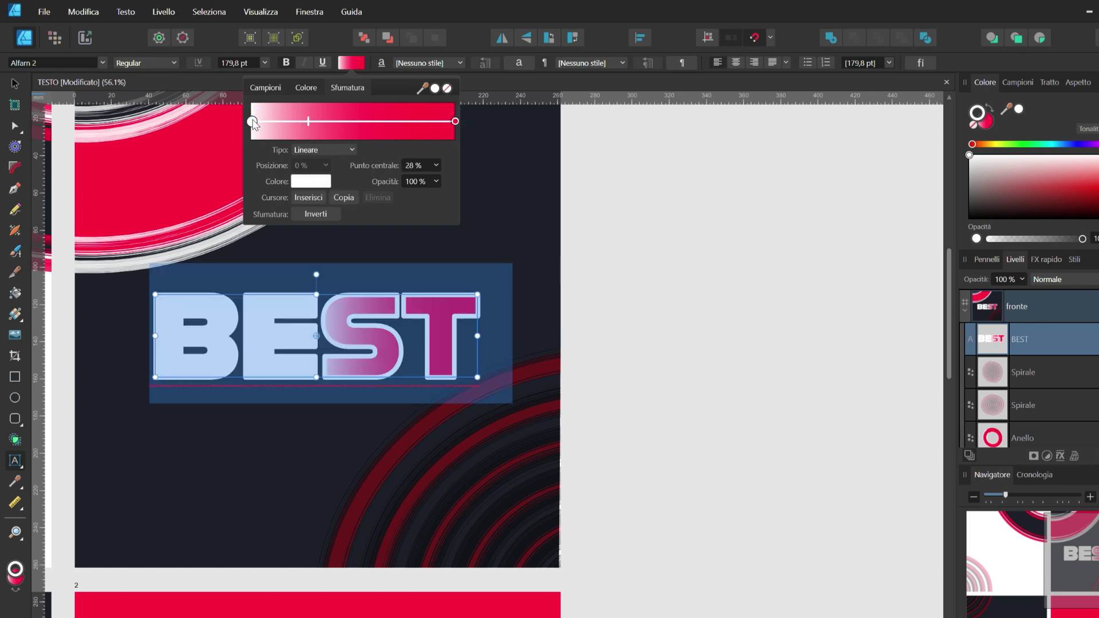
{"action": "left_click", "coordinate": [312, 186]}
{"action": "mouse_move", "coordinate": [373, 204]}
{"action": "left_mouse_down"}
{"action": "mouse_move", "coordinate": [475, 230]}
{"action": "mouse_move", "coordinate": [528, 182]}
{"action": "left_mouse_up"}
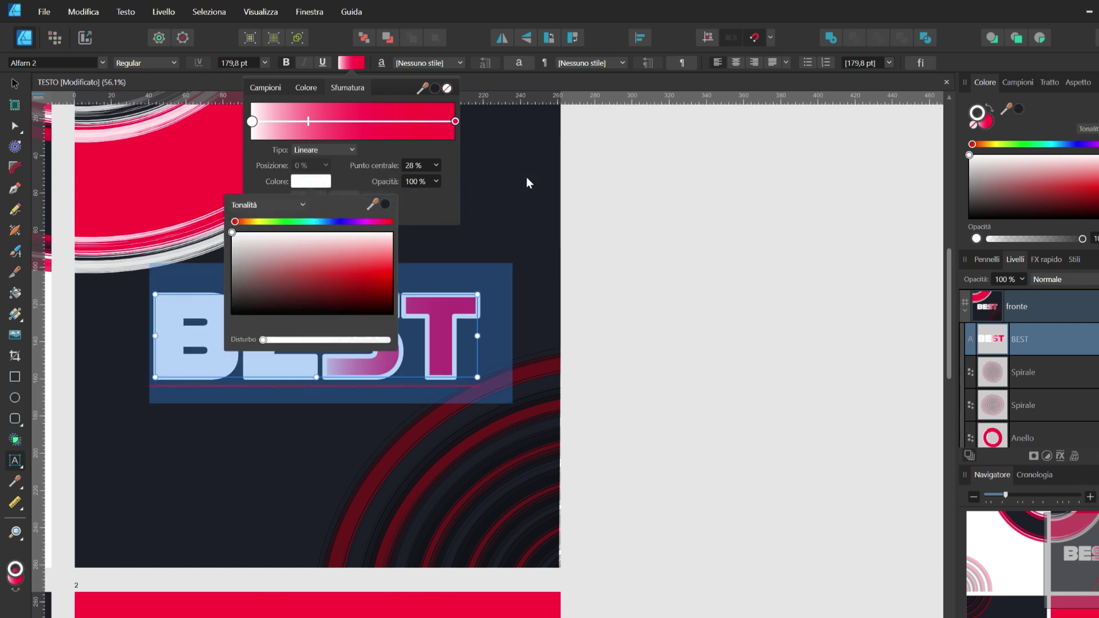
{"action": "left_click", "coordinate": [385, 204]}
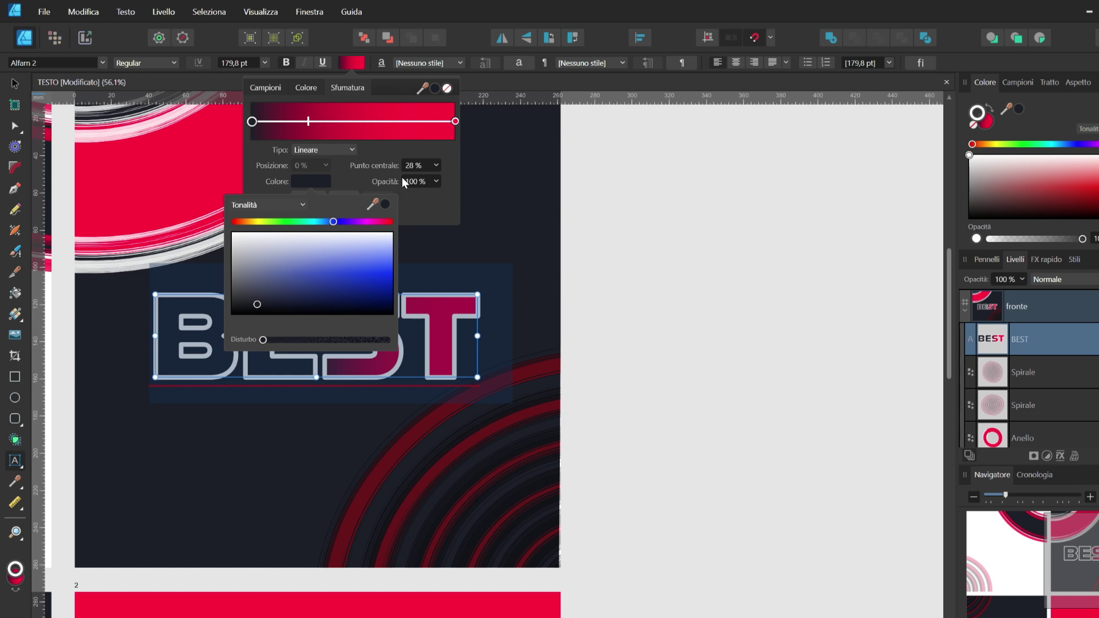
{"action": "left_click", "coordinate": [452, 152]}
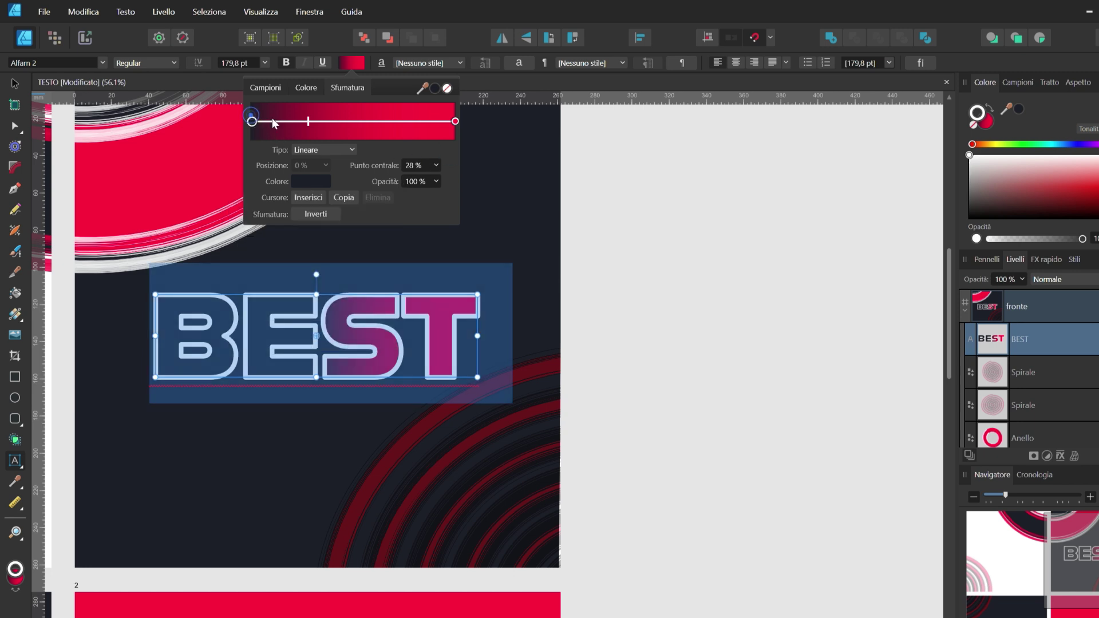
Step: Make the dark-to-red gradient radial and nudge its midpoint toward red
{"action": "left_click_drag", "start_coordinate": [308, 121], "coordinate": [341, 125]}
{"action": "left_click_drag", "start_coordinate": [374, 128], "coordinate": [318, 125]}
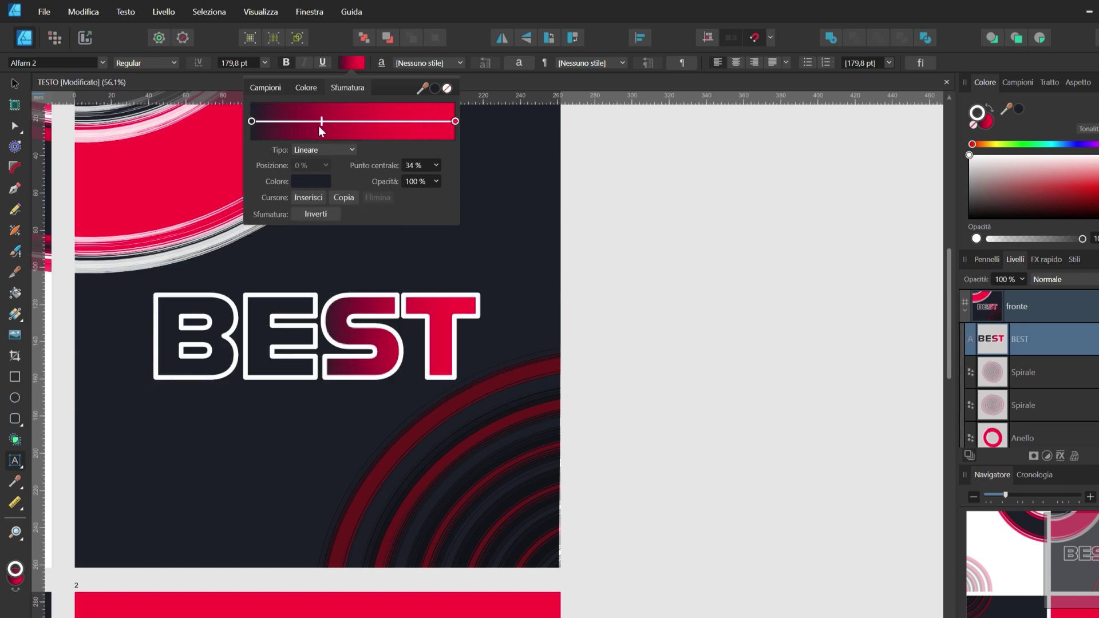
{"action": "left_click", "coordinate": [332, 151]}
{"action": "left_click", "coordinate": [309, 195]}
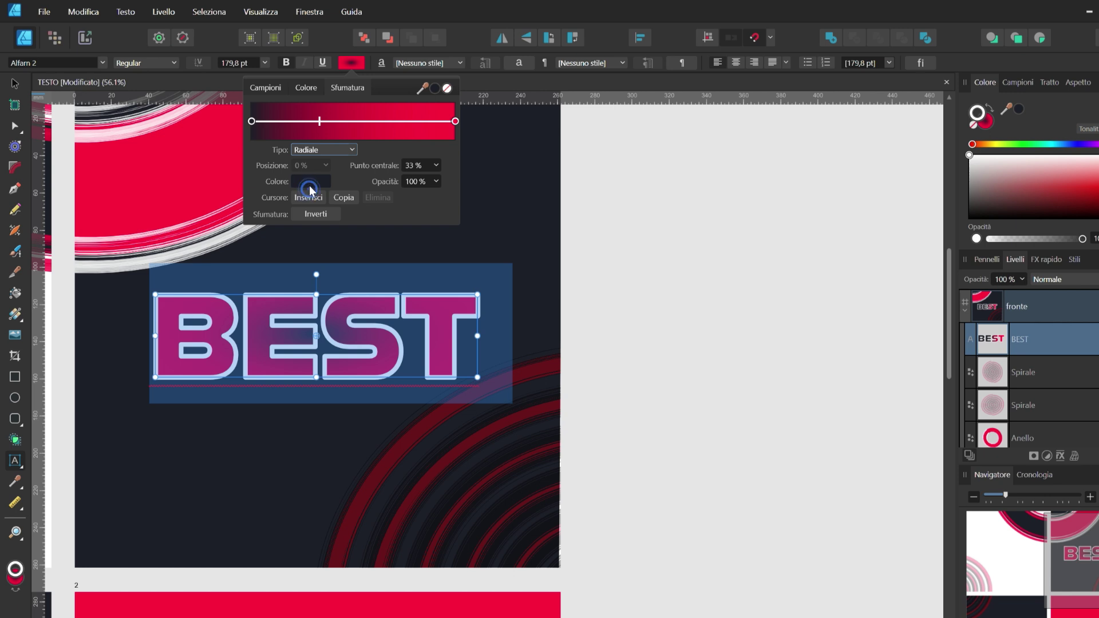
{"action": "left_click_drag", "start_coordinate": [318, 122], "coordinate": [339, 121]}
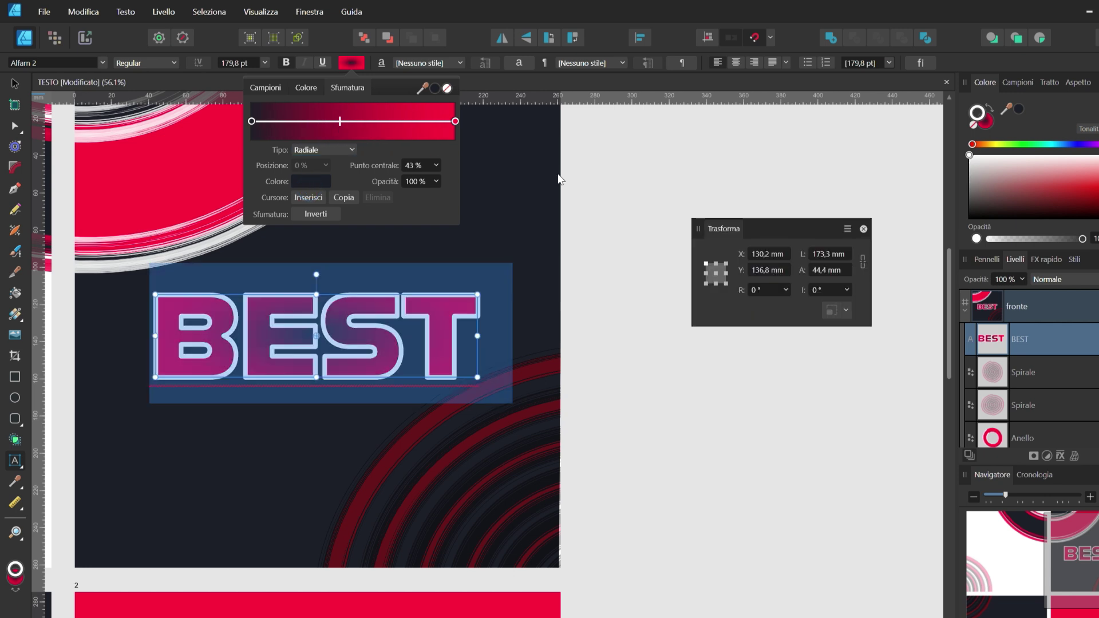
{"action": "key", "text": "Escape"}
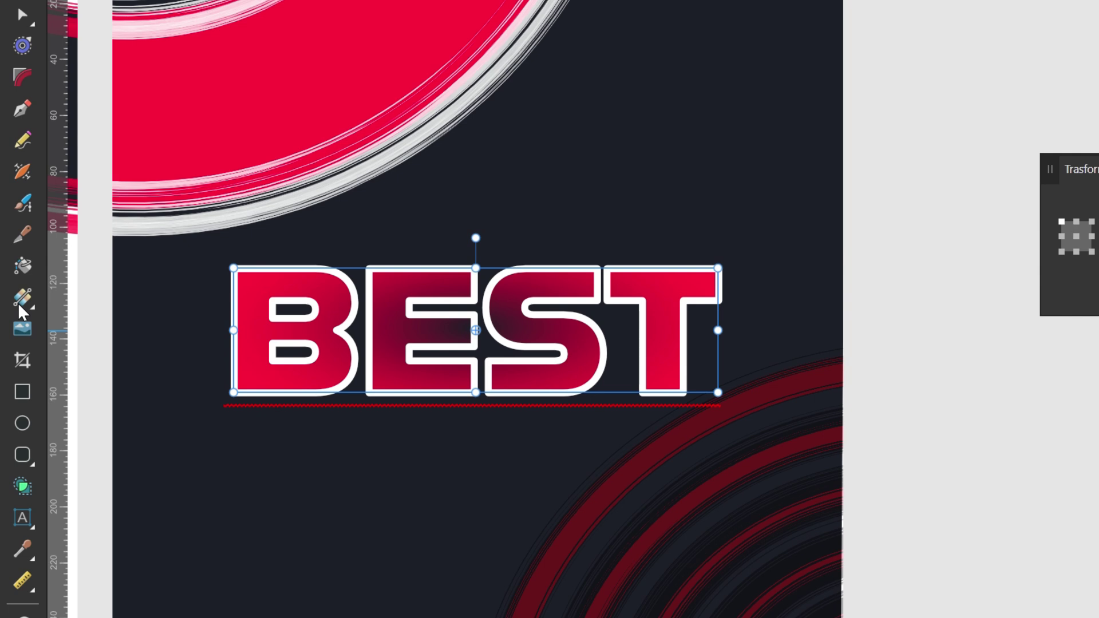
Step: Draw a vertical dark-to-red gradient directly across the letter E
{"action": "left_click", "coordinate": [20, 305]}
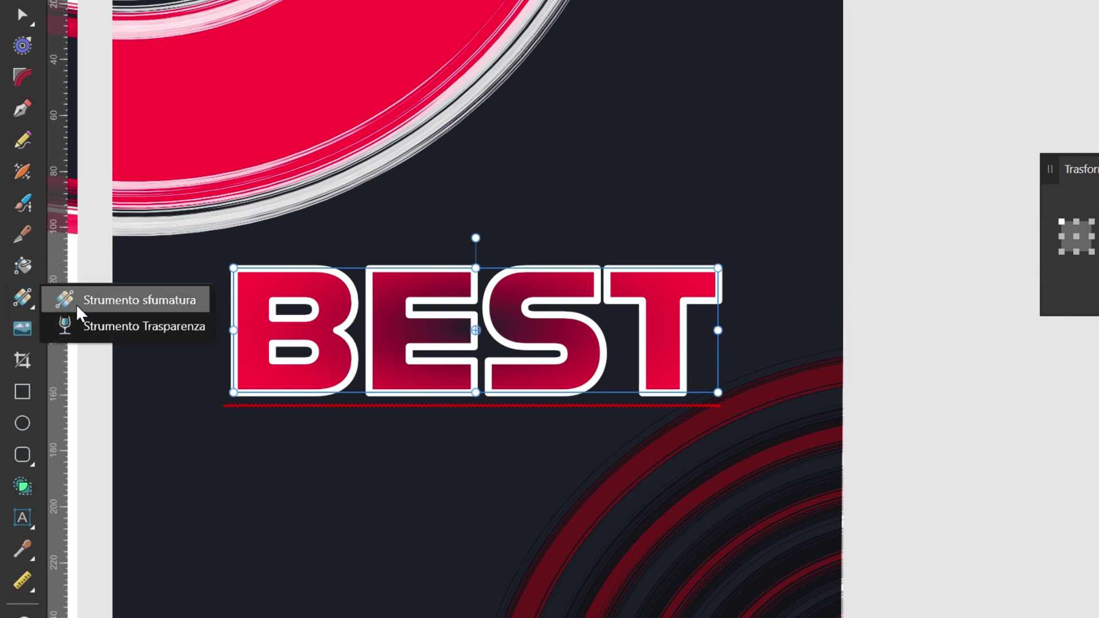
{"action": "left_click", "coordinate": [80, 314]}
{"action": "left_click_drag", "start_coordinate": [417, 269], "coordinate": [425, 393]}
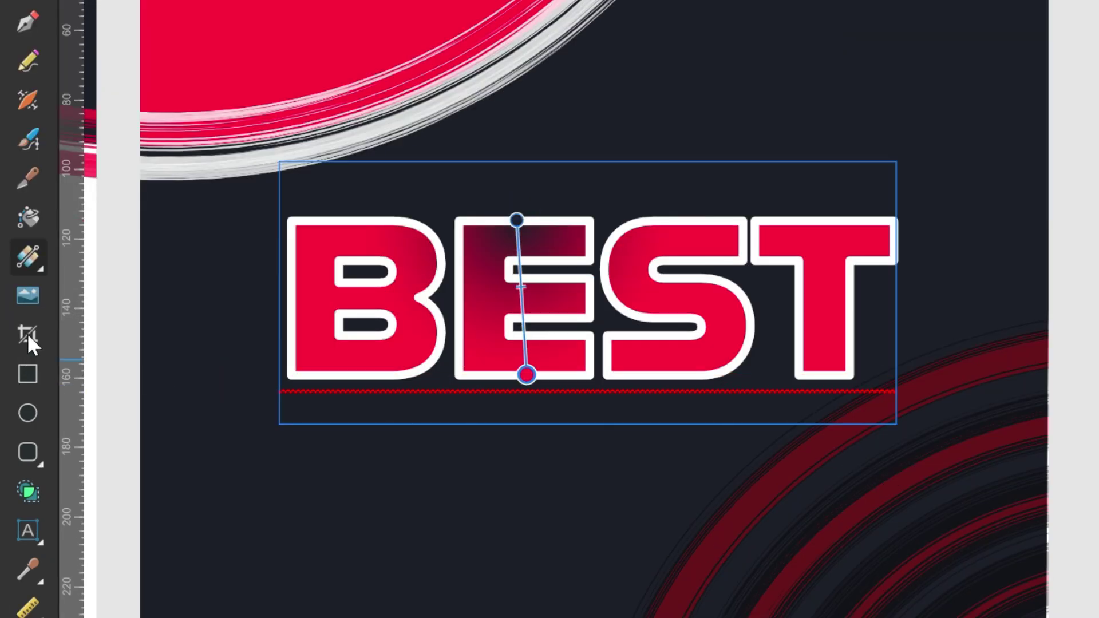
{"action": "key", "text": "v"}
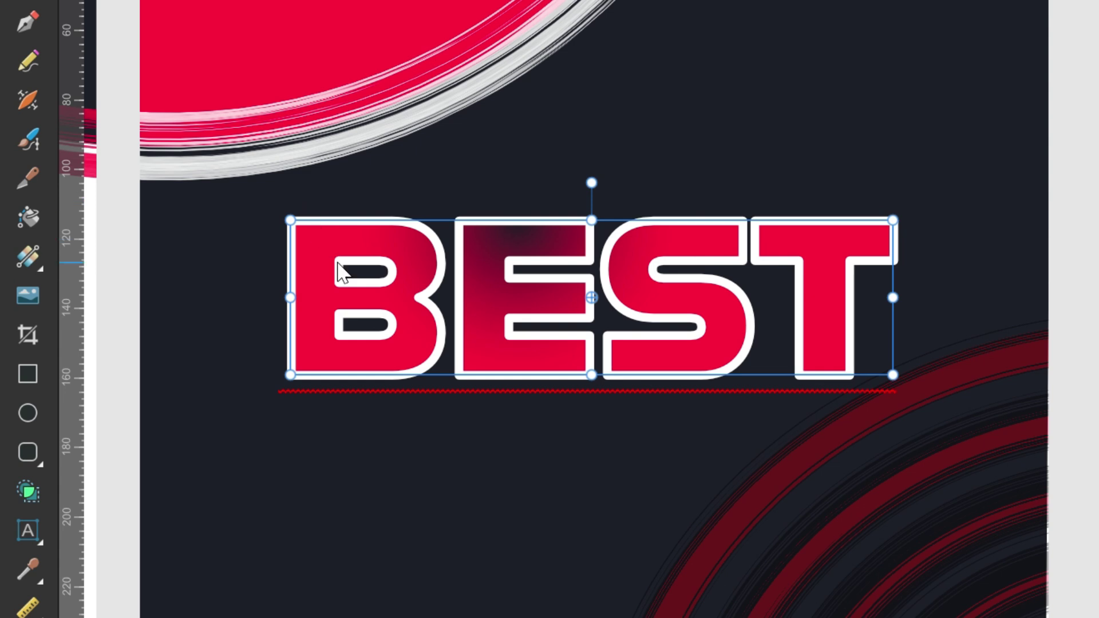
{"action": "key", "text": "t"}
Step: Select B and then S individually, giving each its own dark-to-red gradient
{"action": "left_click", "coordinate": [426, 266]}
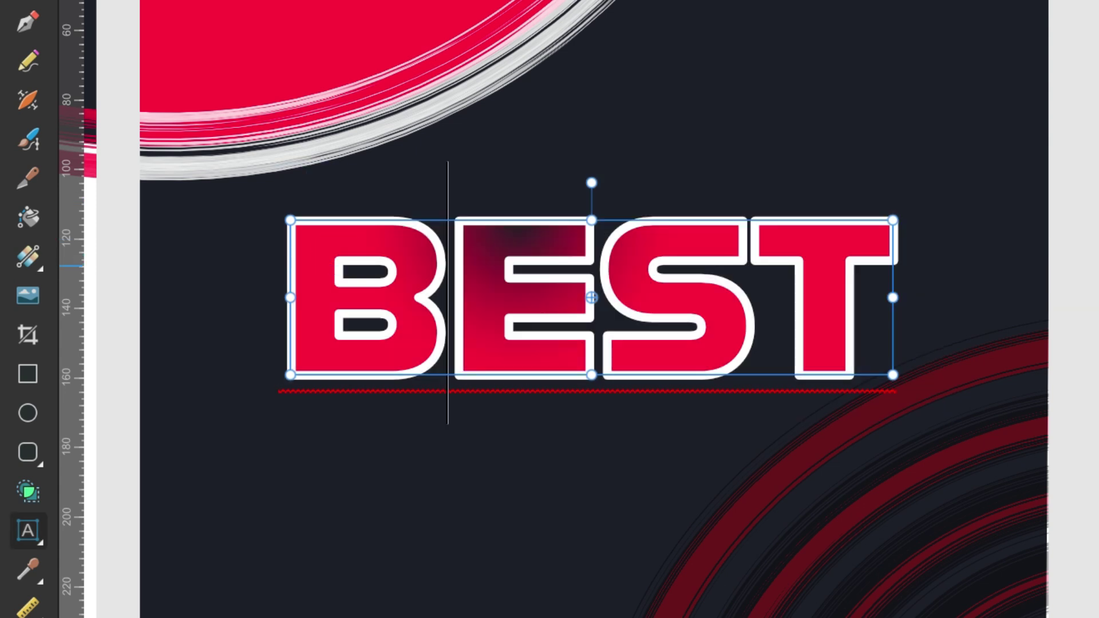
{"action": "key", "text": "shift+Left"}
{"action": "left_click", "coordinate": [40, 268]}
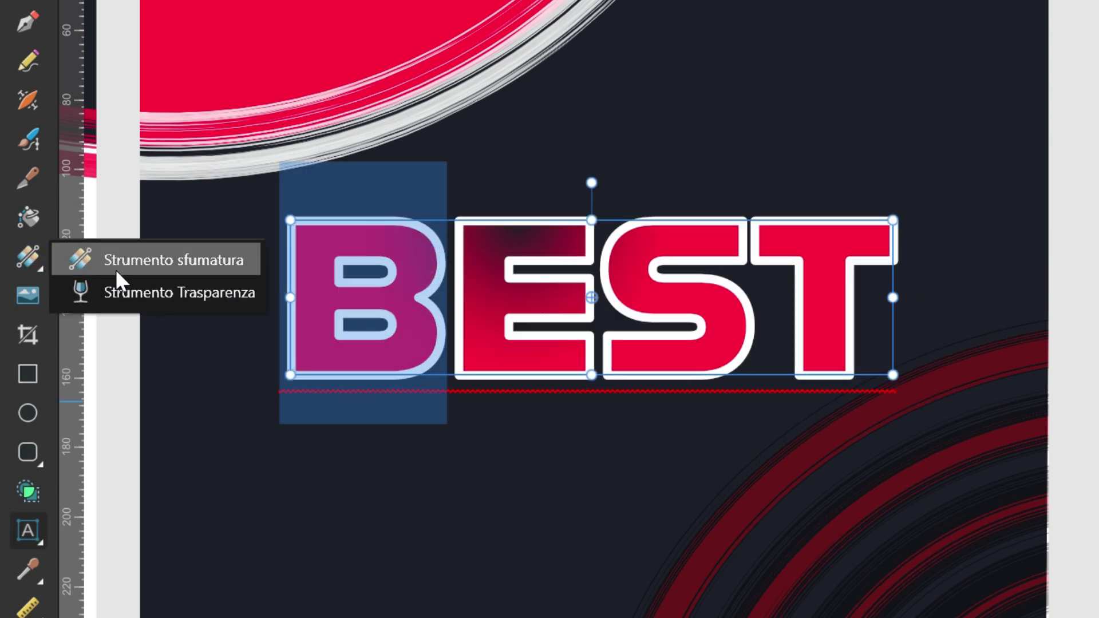
{"action": "left_click", "coordinate": [109, 254]}
{"action": "key", "text": "v"}
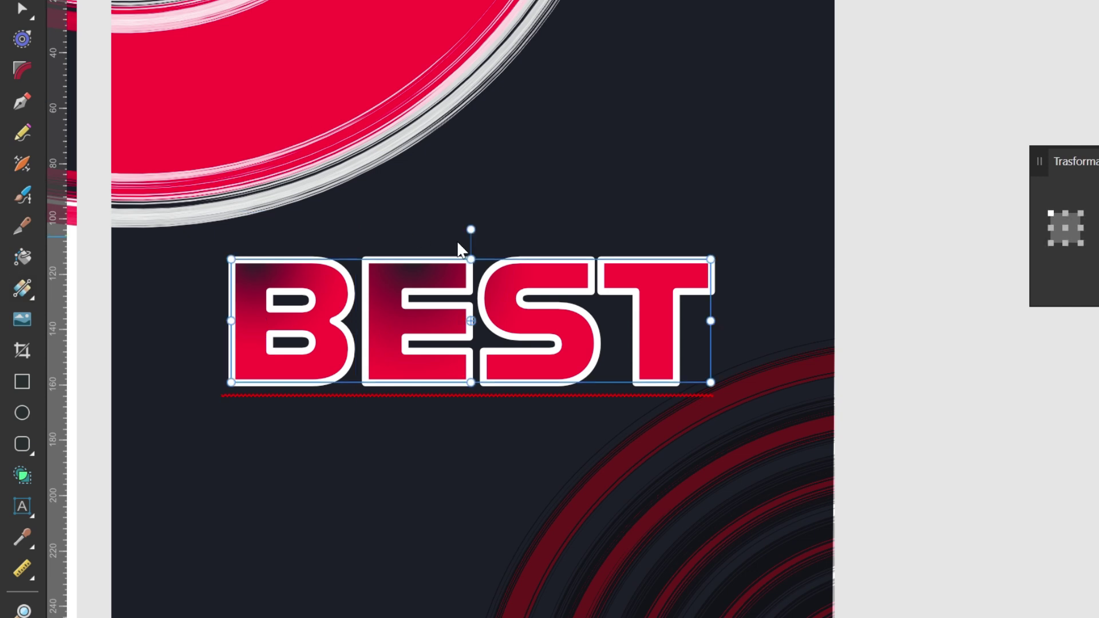
{"action": "key", "text": "t"}
{"action": "left_click", "coordinate": [498, 271]}
{"action": "key", "text": "shift+Right"}
{"action": "left_click", "coordinate": [24, 292]}
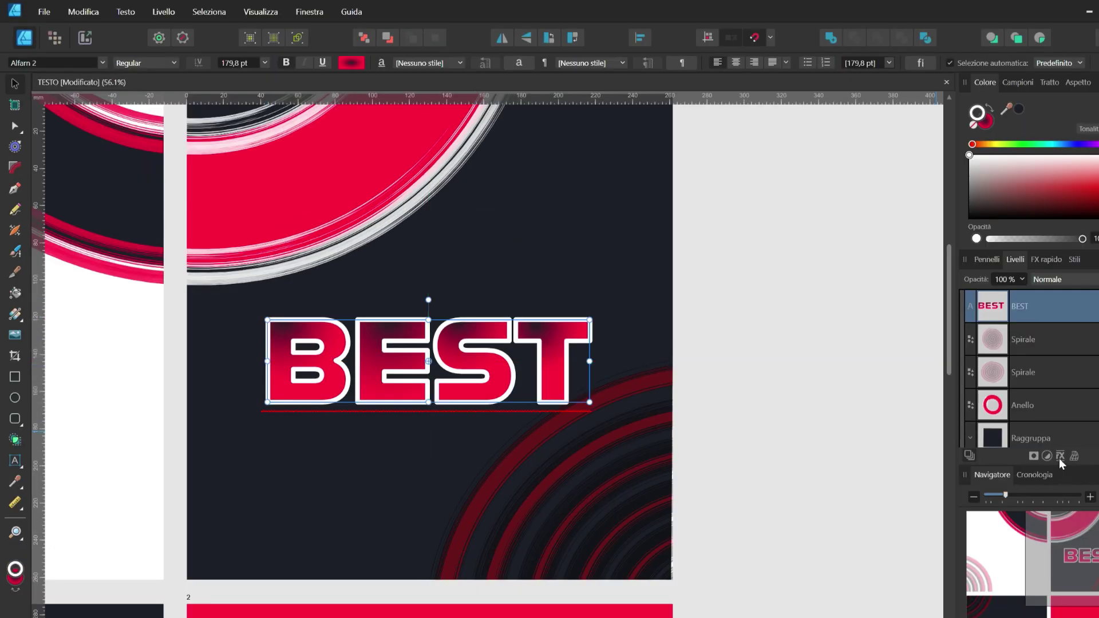
Step: Add an Inner bevel/emboss of 9.3 px radius and a 3D effect to BEST
{"action": "left_click", "coordinate": [1061, 457]}
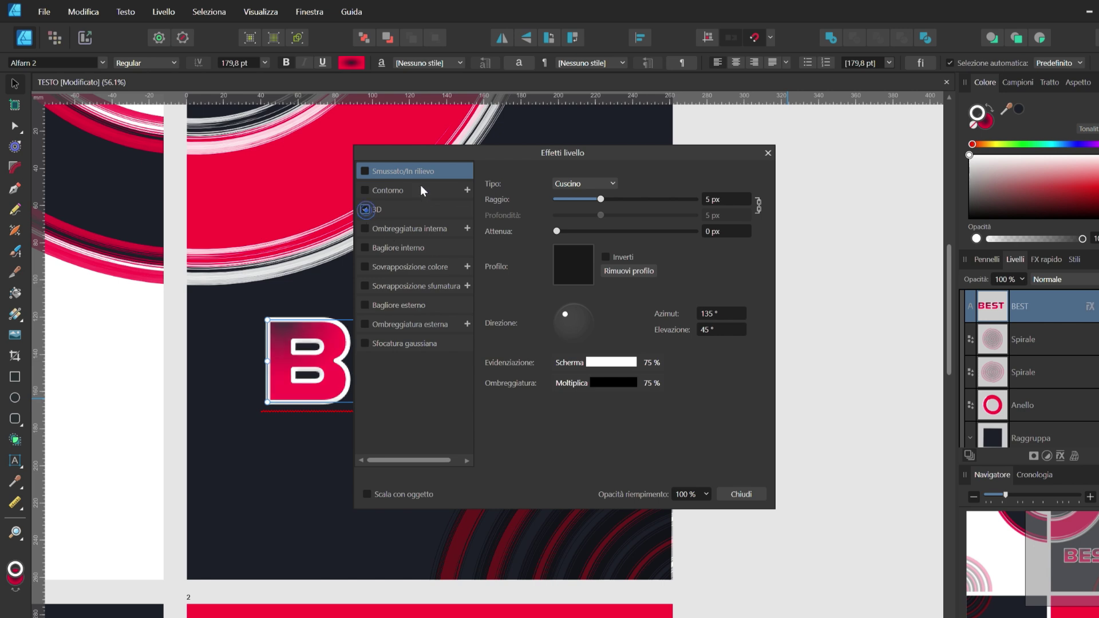
{"action": "left_click_drag", "start_coordinate": [424, 153], "coordinate": [692, 169]}
{"action": "left_click", "coordinate": [632, 187]}
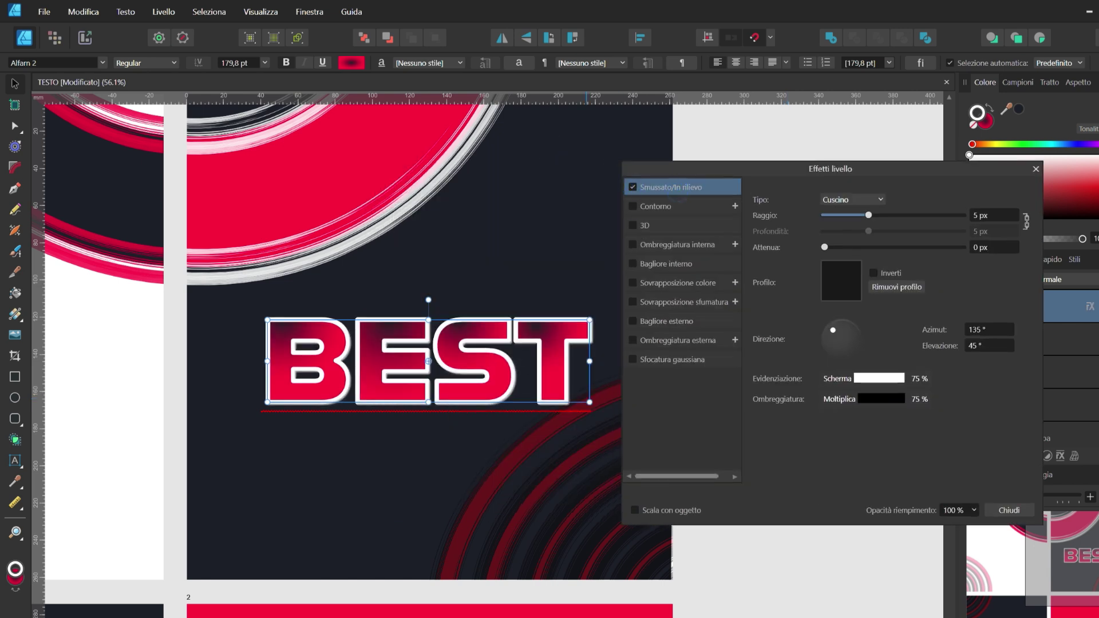
{"action": "left_click_drag", "start_coordinate": [869, 215], "coordinate": [889, 216]}
{"action": "left_click", "coordinate": [852, 199]}
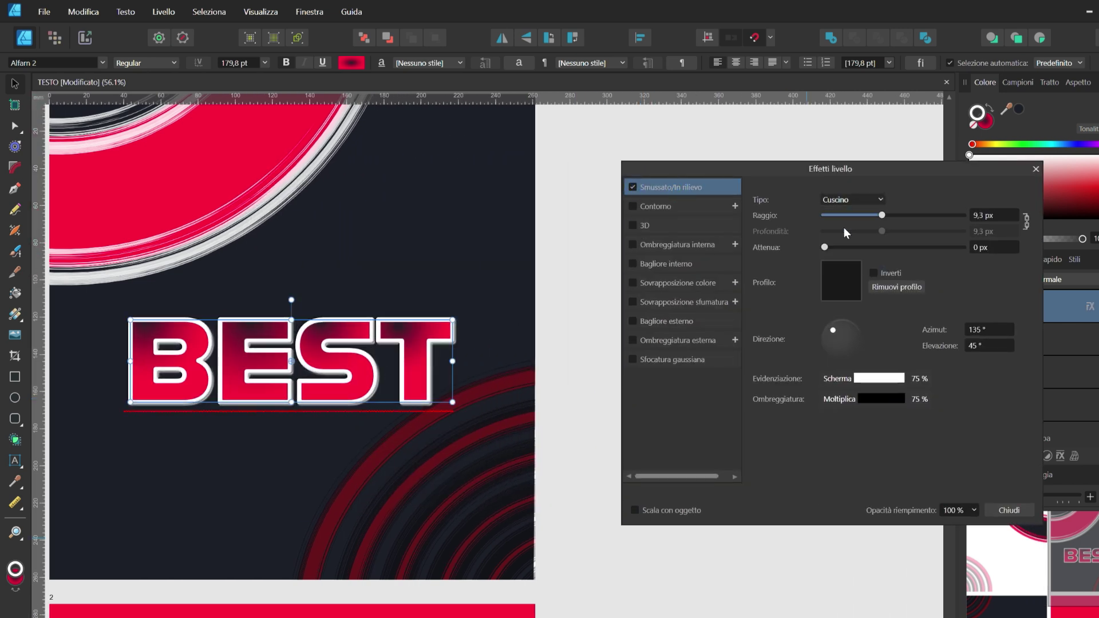
{"action": "left_click", "coordinate": [633, 225]}
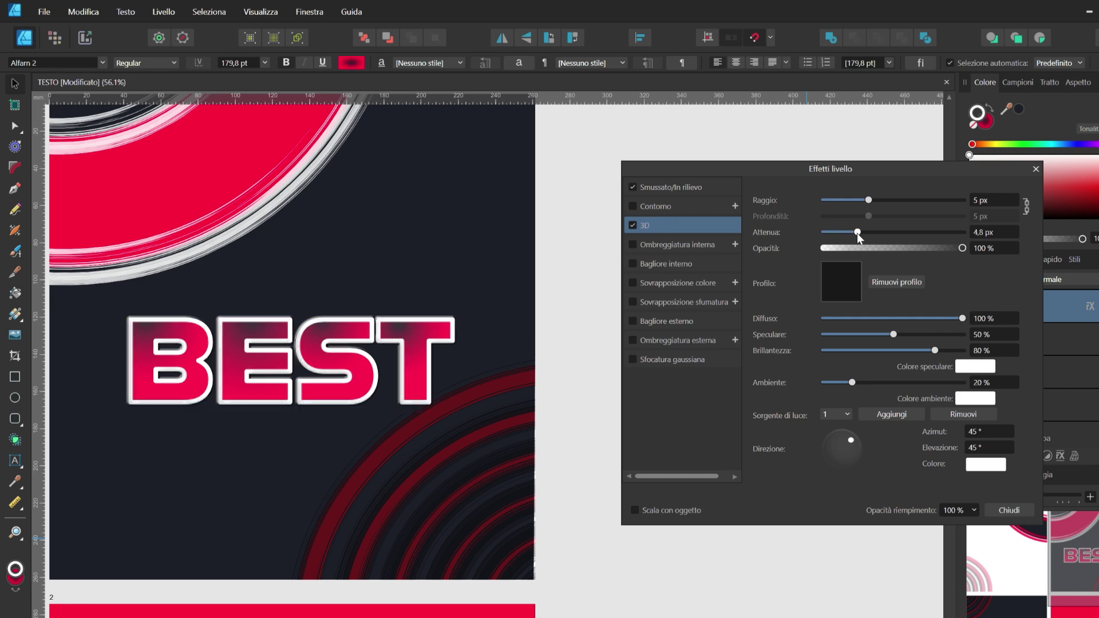
{"action": "key", "text": "Return"}
Step: Centre BEST horizontally on the fronte artboard
{"action": "scroll", "coordinate": [380, 269], "scroll_direction": "down", "scroll_amount": 5}
{"action": "left_click_drag", "start_coordinate": [464, 320], "coordinate": [470, 317]}
{"action": "scroll", "coordinate": [452, 307], "scroll_direction": "up", "scroll_amount": 3}
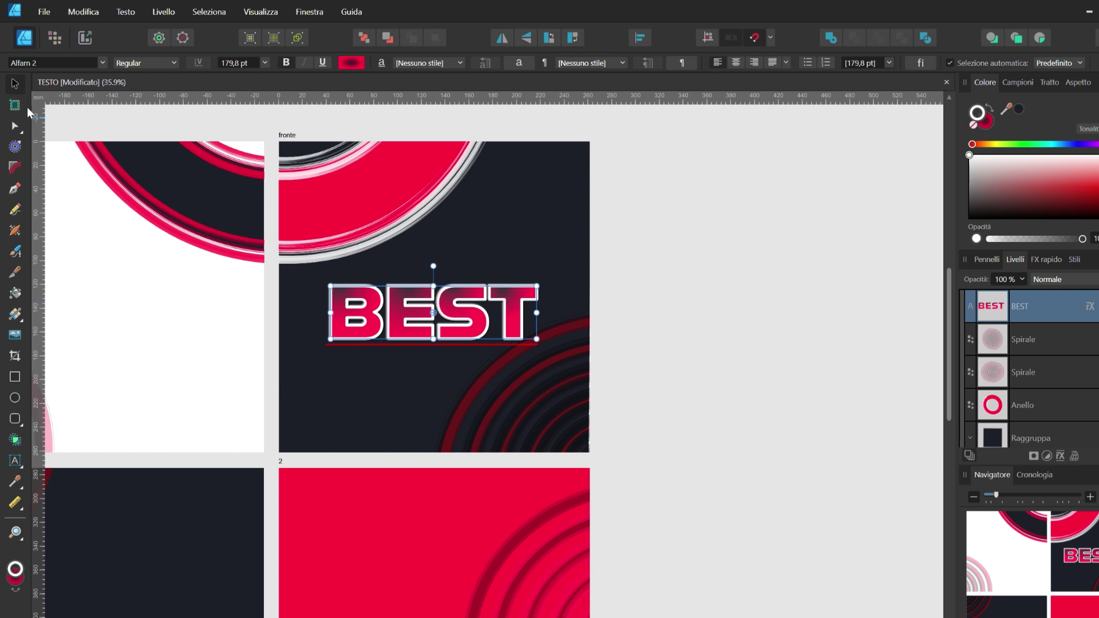
Step: Duplicate BEST below itself, retype it as CHOICE, and scale it to about 130 mm wide
{"action": "left_click_drag", "start_coordinate": [415, 311], "coordinate": [414, 388]}
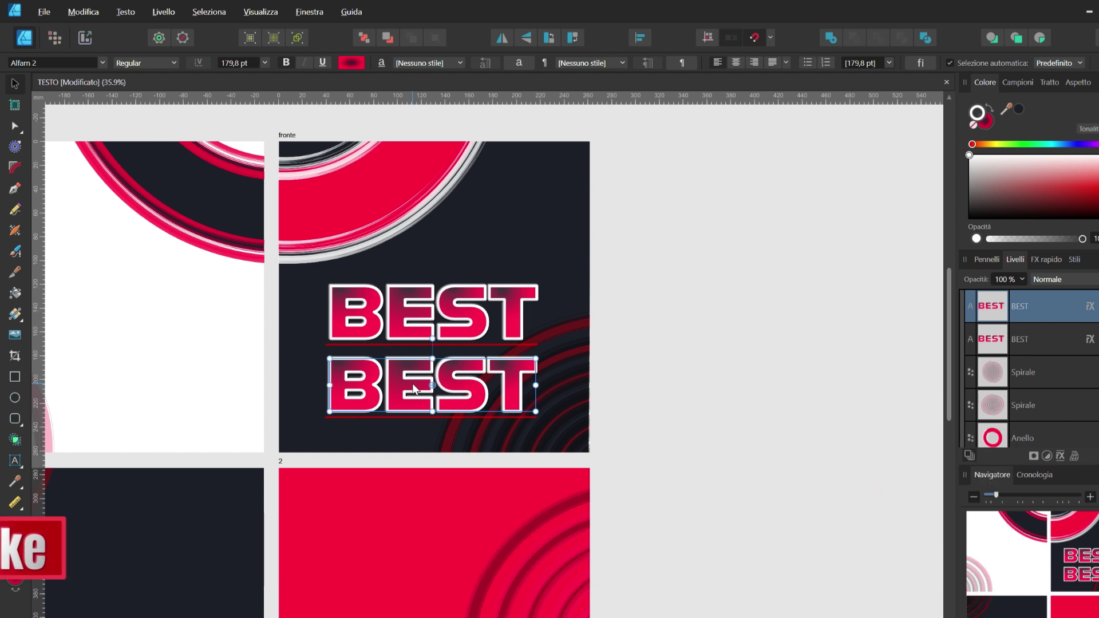
{"action": "double_click", "coordinate": [415, 390]}
{"action": "key", "text": "ctrl+a"}
{"action": "key", "text": "BackSpace"}
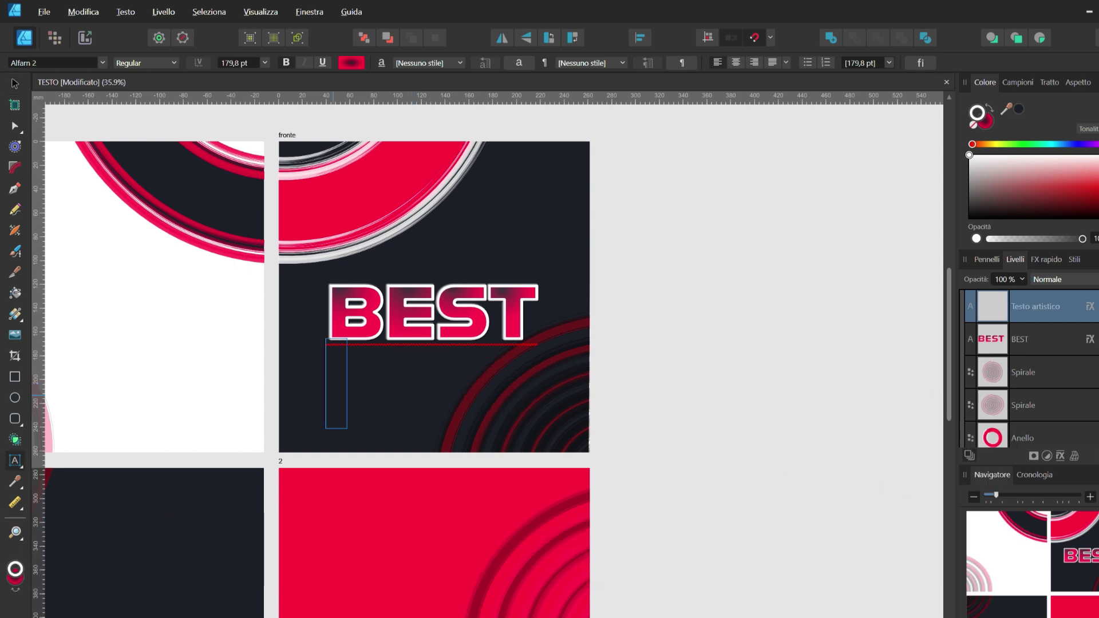
{"action": "type", "text": "CHOISE"}
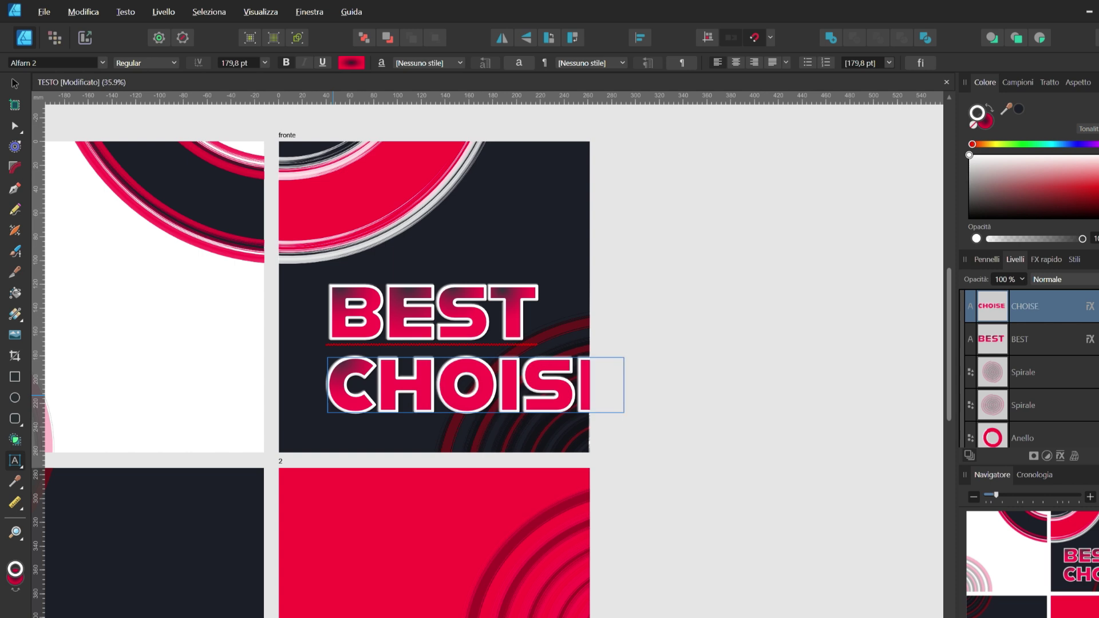
{"action": "key", "text": "Escape"}
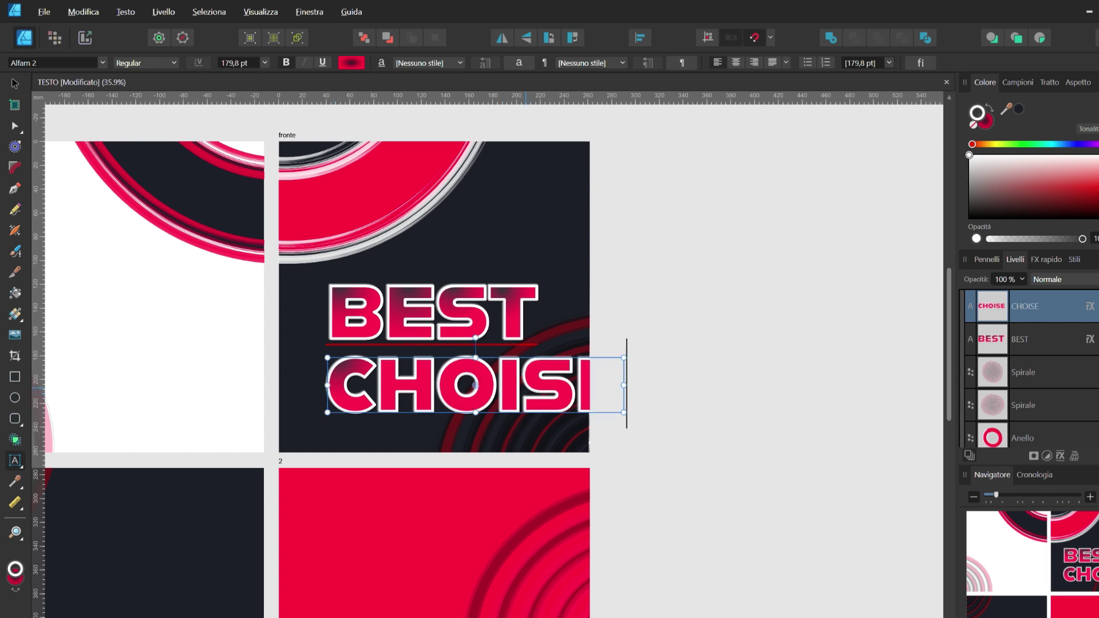
{"action": "key", "text": "shift+Left"}
{"action": "key", "text": "shift+Left"}
{"action": "type", "text": "CE"}
{"action": "key", "text": "Escape"}
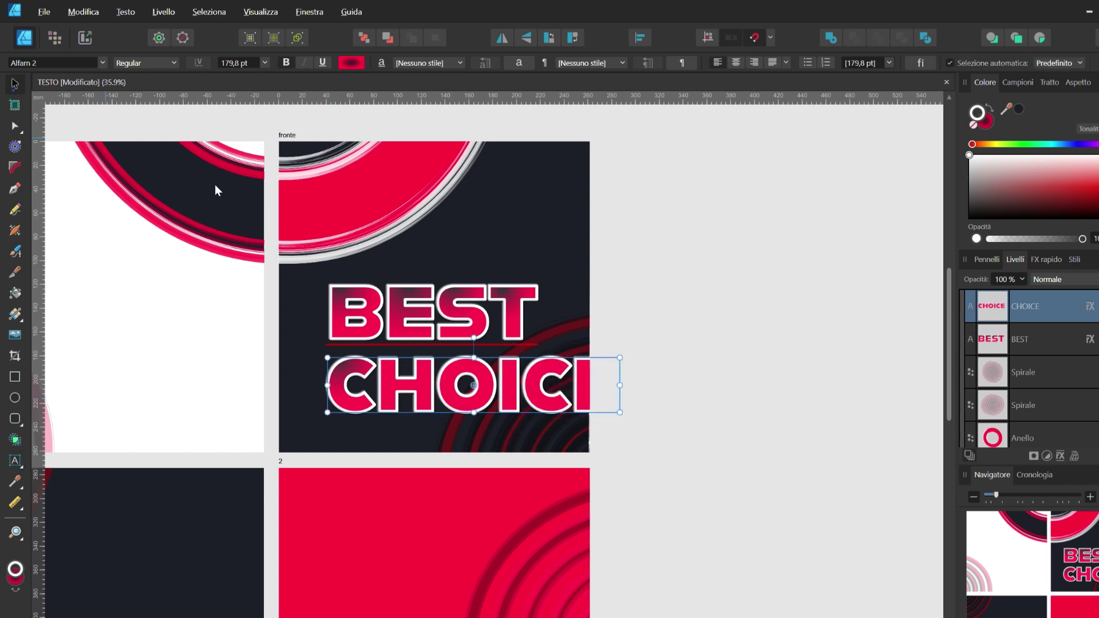
{"action": "left_click_drag", "start_coordinate": [618, 410], "coordinate": [552, 389]}
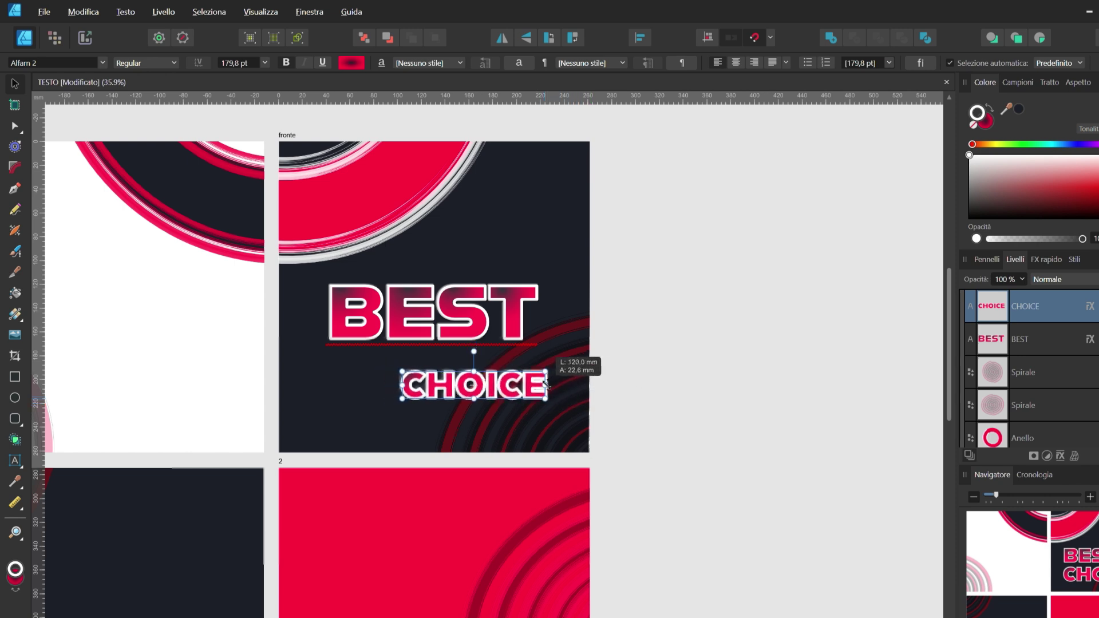
Step: Move CHOICE up closer to BEST, remove its outline and swap colours so it's solid white
{"action": "scroll", "coordinate": [552, 389], "scroll_direction": "up", "scroll_amount": 2}
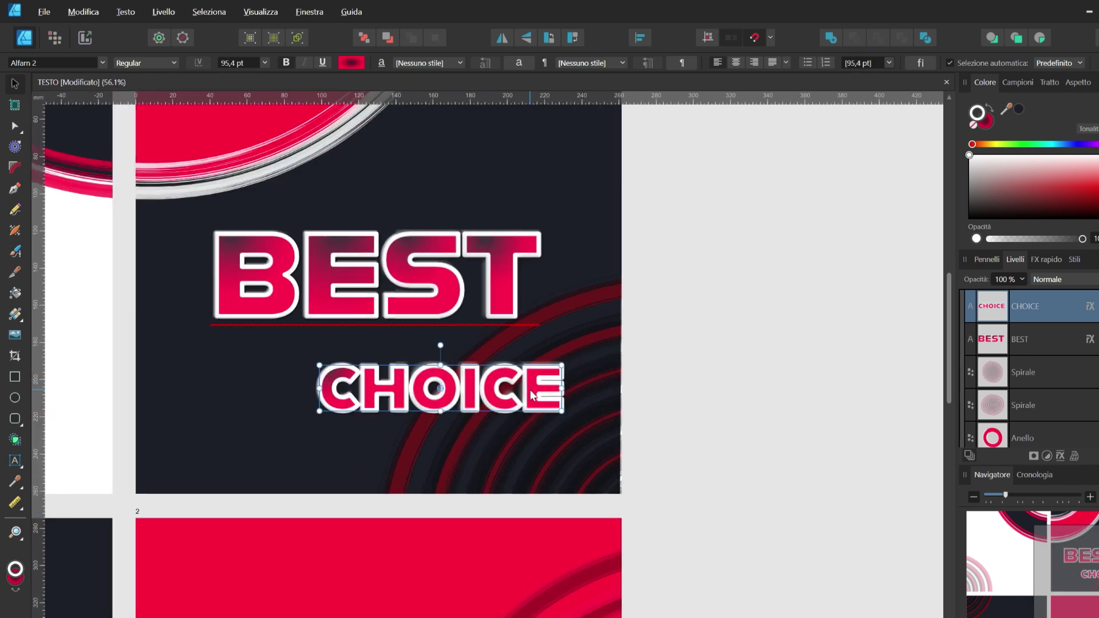
{"action": "left_click_drag", "start_coordinate": [536, 398], "coordinate": [532, 369]}
{"action": "left_click", "coordinate": [1052, 82]}
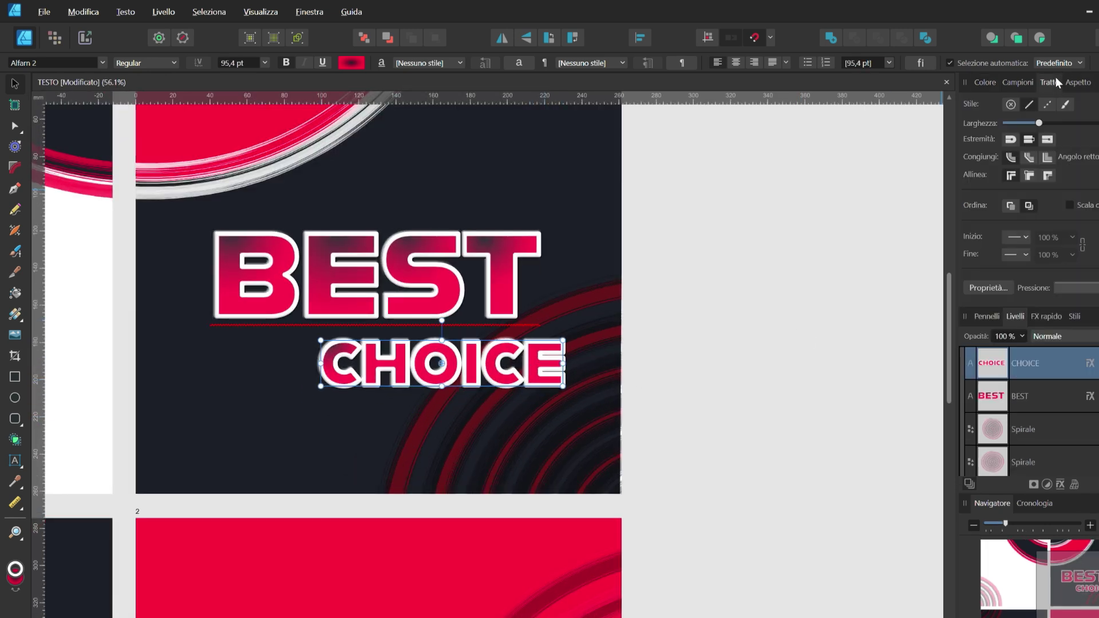
{"action": "left_click_drag", "start_coordinate": [1040, 120], "coordinate": [1020, 123]}
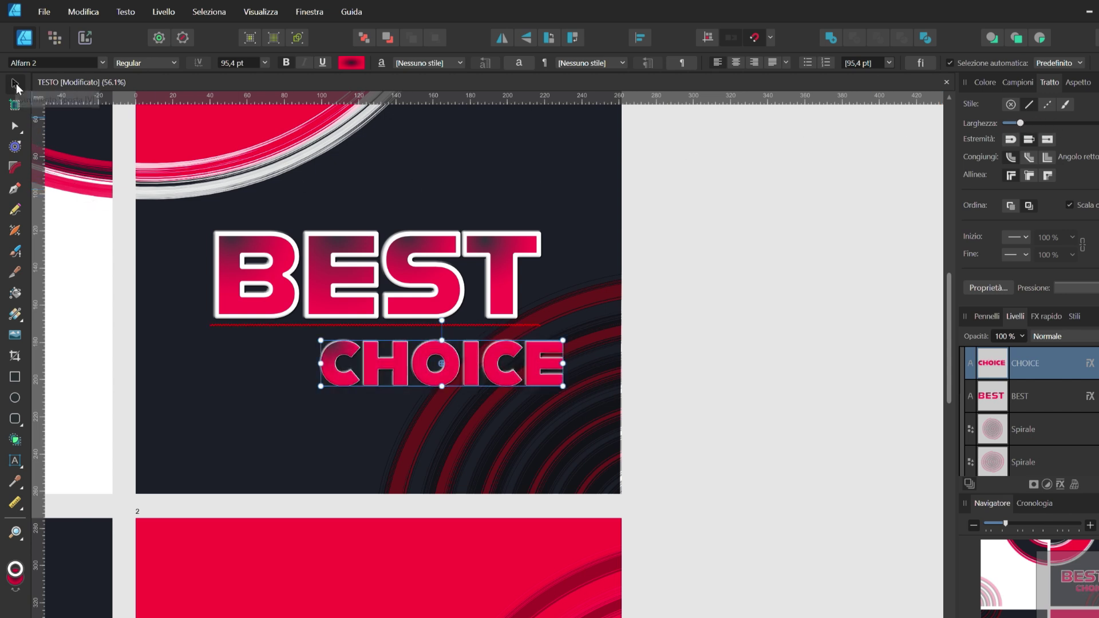
{"action": "left_click", "coordinate": [985, 83]}
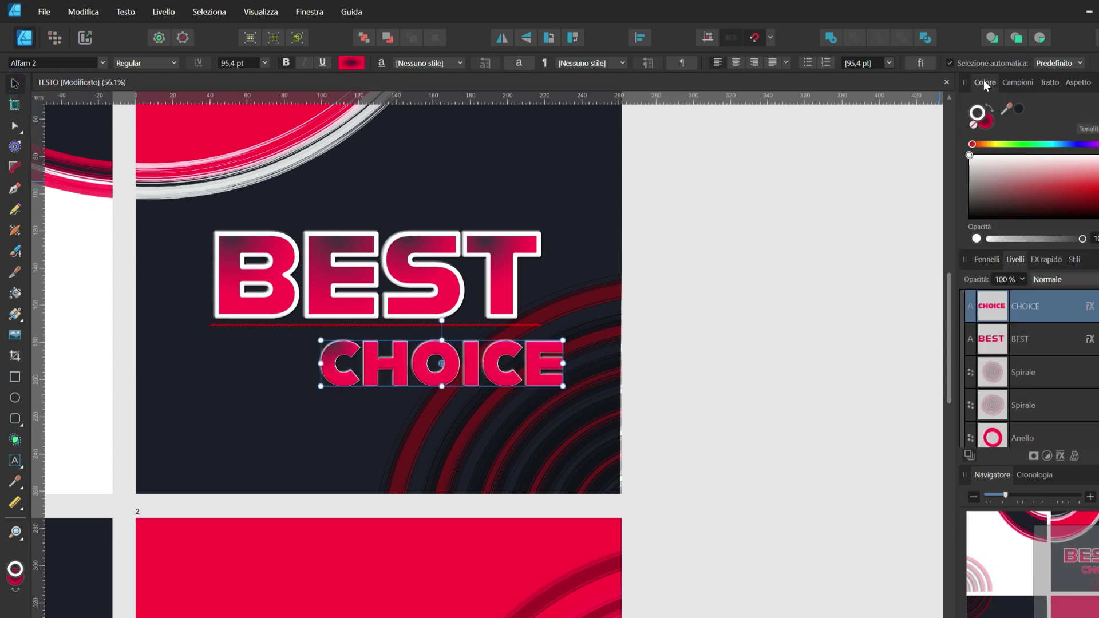
{"action": "left_click", "coordinate": [987, 110]}
{"action": "left_click", "coordinate": [726, 269]}
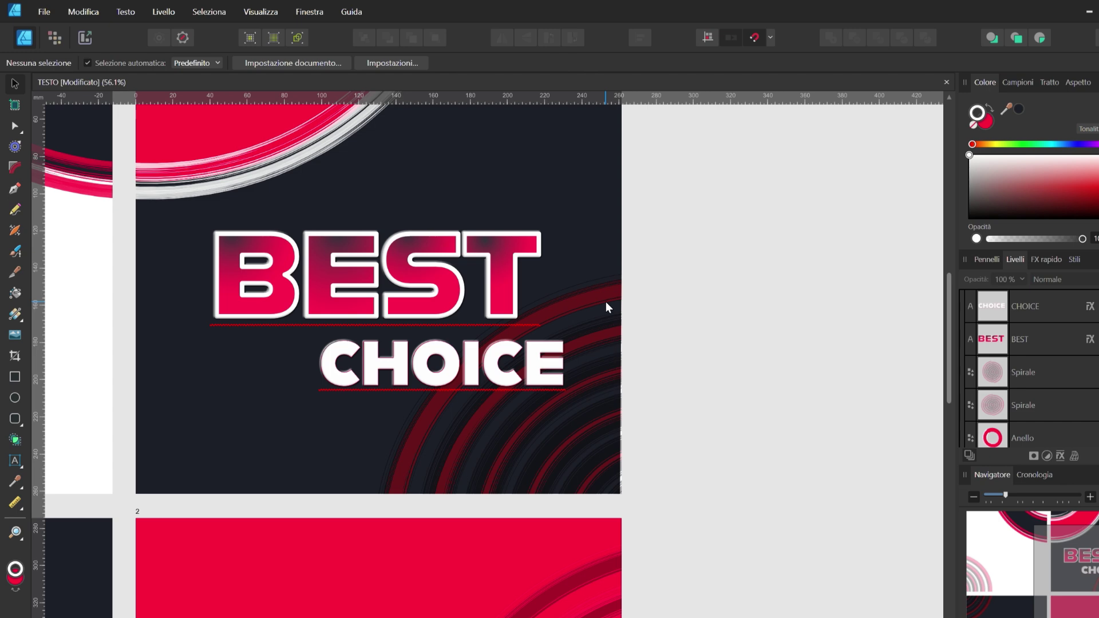
Step: Convert the BEST text to curves so each letter is a separate editable shape
{"action": "right_click", "coordinate": [514, 286]}
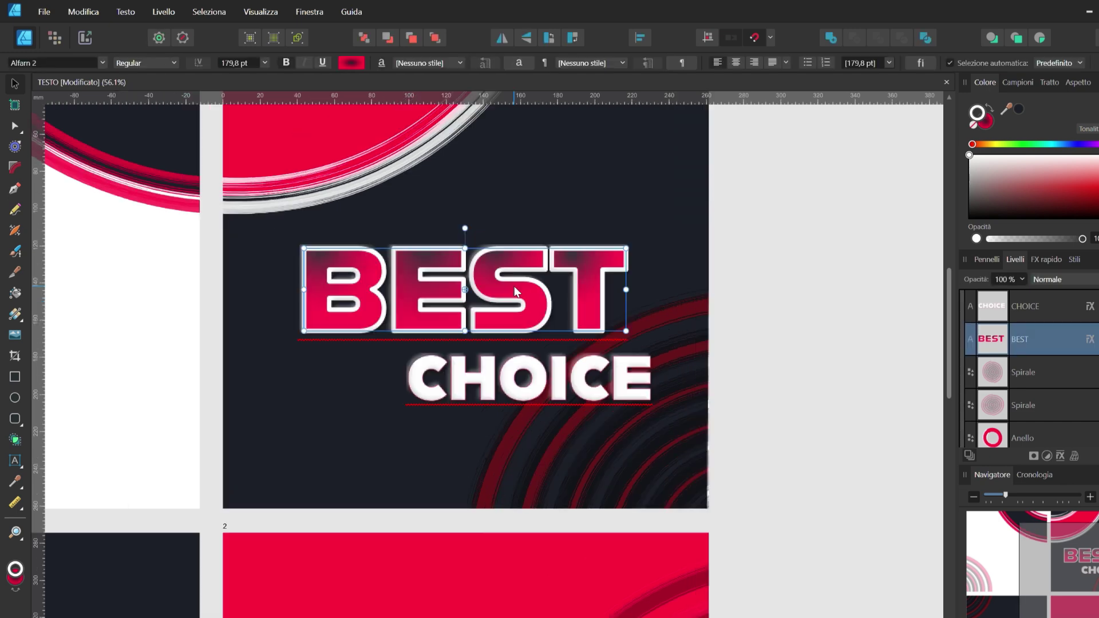
{"action": "left_click", "coordinate": [569, 530]}
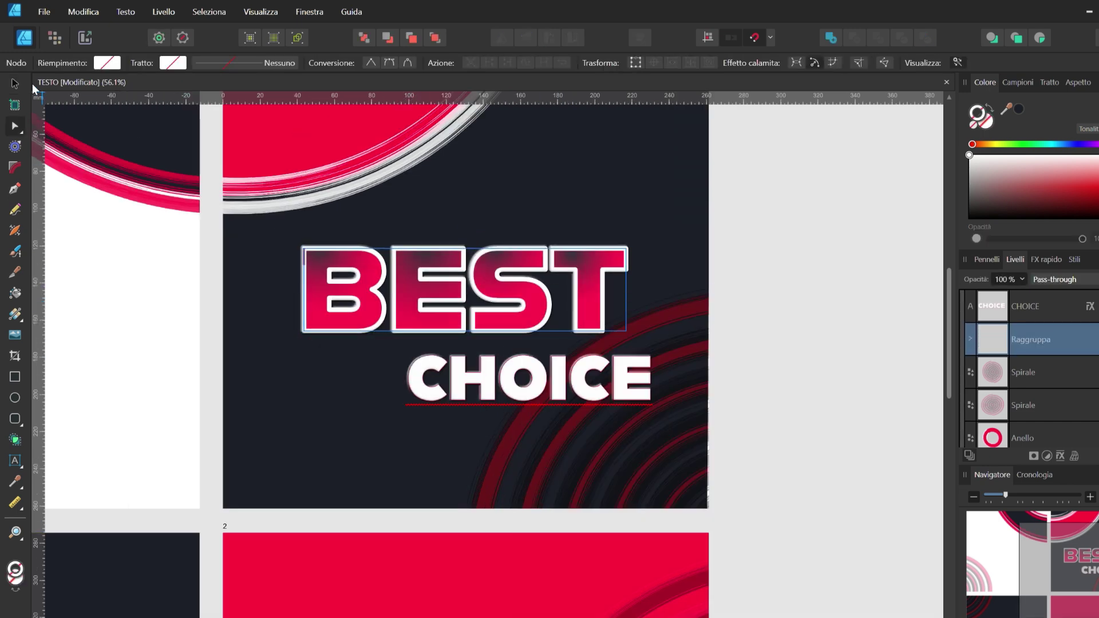
{"action": "scroll", "coordinate": [386, 253], "scroll_direction": "up", "scroll_amount": 1}
{"action": "scroll", "coordinate": [432, 259], "scroll_direction": "up", "scroll_amount": 1}
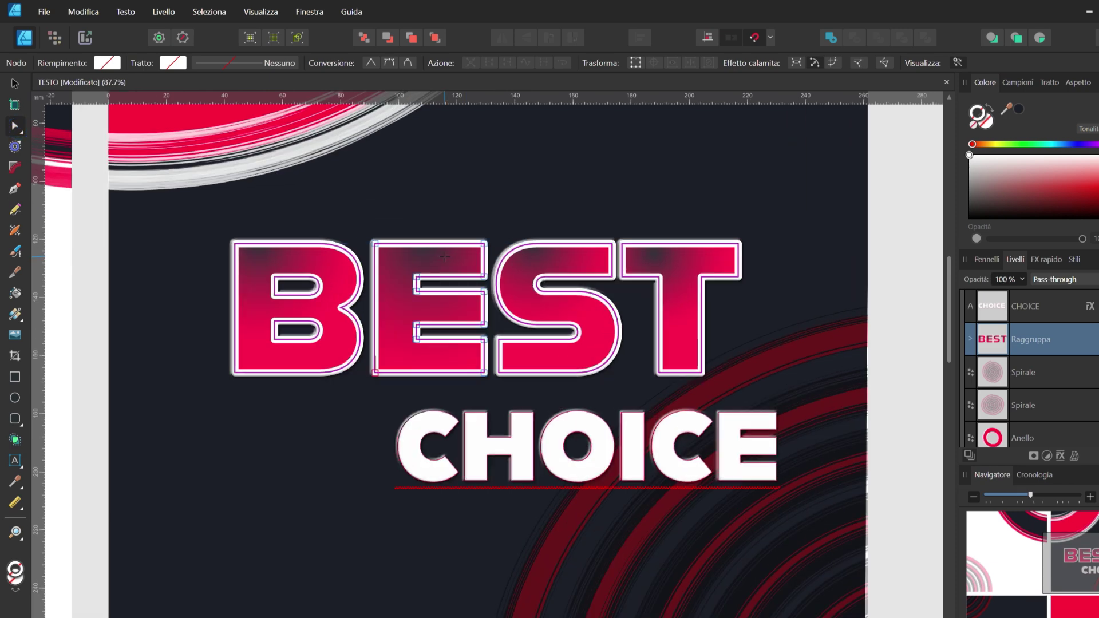
{"action": "left_click", "coordinate": [432, 259]}
{"action": "key", "text": "v"}
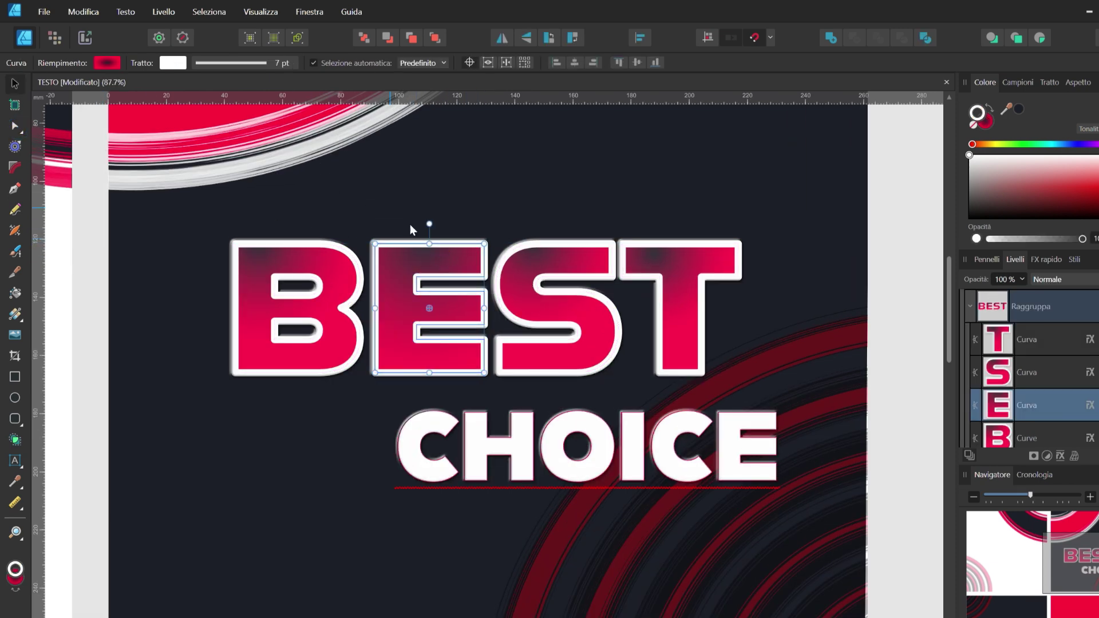
Step: Pull the B's bottom-left corner node down into a long pointed tail
{"action": "left_click", "coordinate": [15, 125]}
{"action": "scroll", "coordinate": [441, 249], "scroll_direction": "up", "scroll_amount": 2}
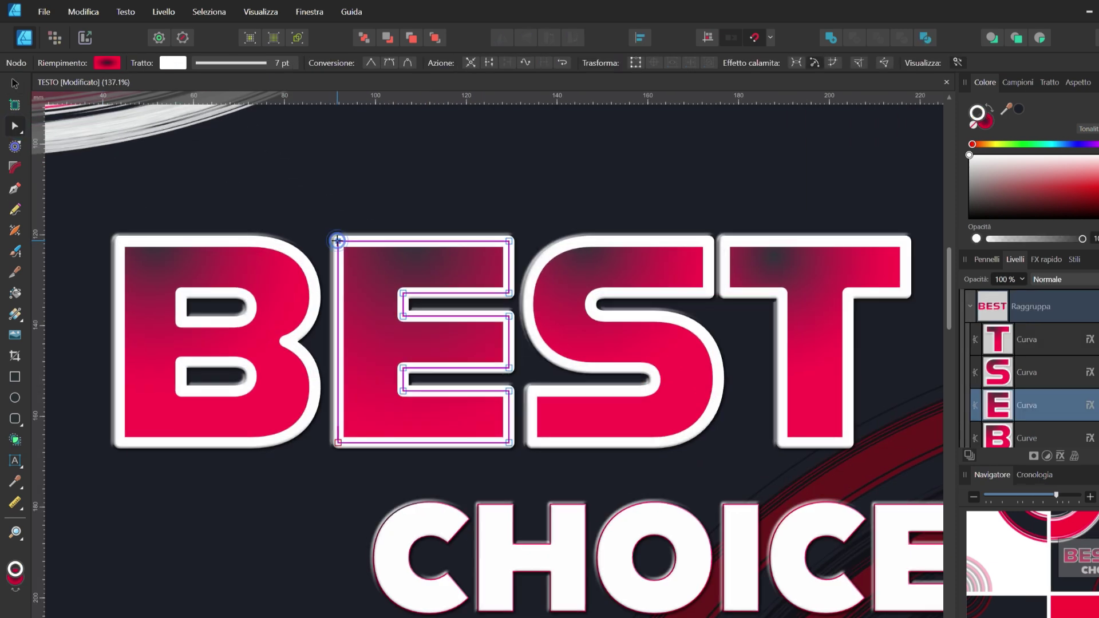
{"action": "left_click", "coordinate": [120, 240]}
{"action": "scroll", "coordinate": [244, 328], "scroll_direction": "down", "scroll_amount": 1}
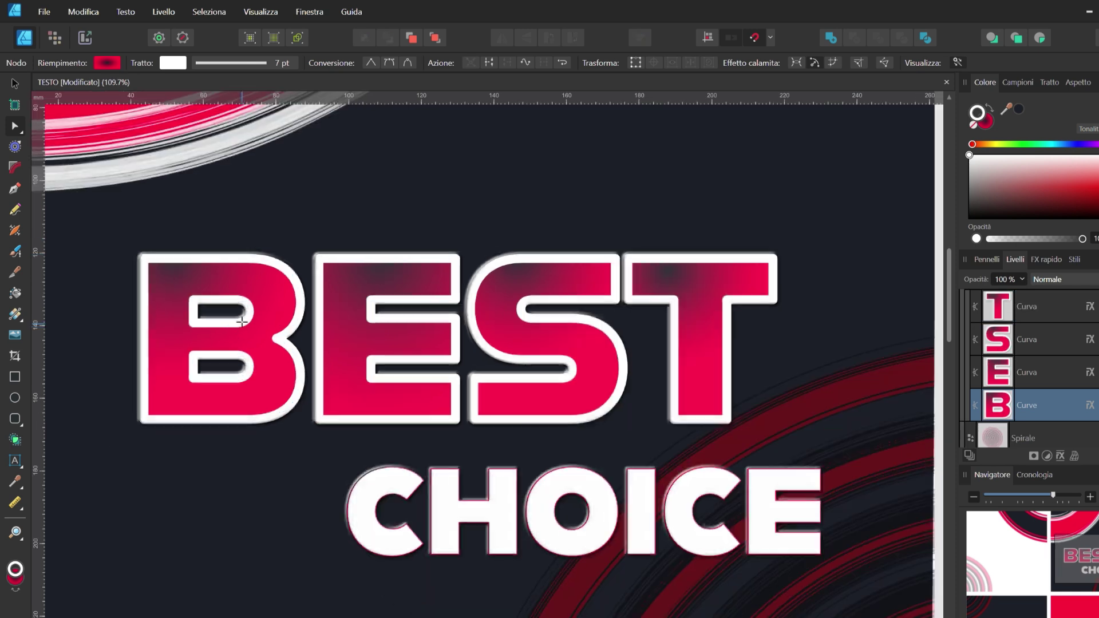
{"action": "left_click_drag", "start_coordinate": [250, 421], "coordinate": [290, 458]}
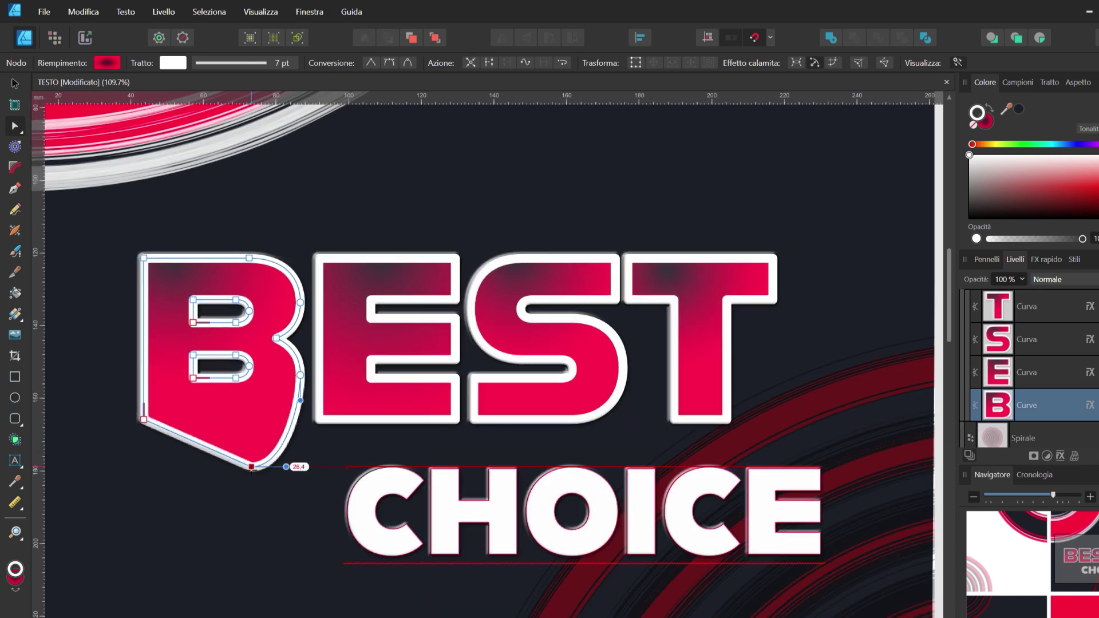
{"action": "key", "text": "ctrl+z"}
{"action": "mouse_move", "coordinate": [143, 419]}
{"action": "left_mouse_down"}
{"action": "mouse_move", "coordinate": [155, 529]}
{"action": "mouse_move", "coordinate": [145, 529]}
{"action": "left_mouse_up"}
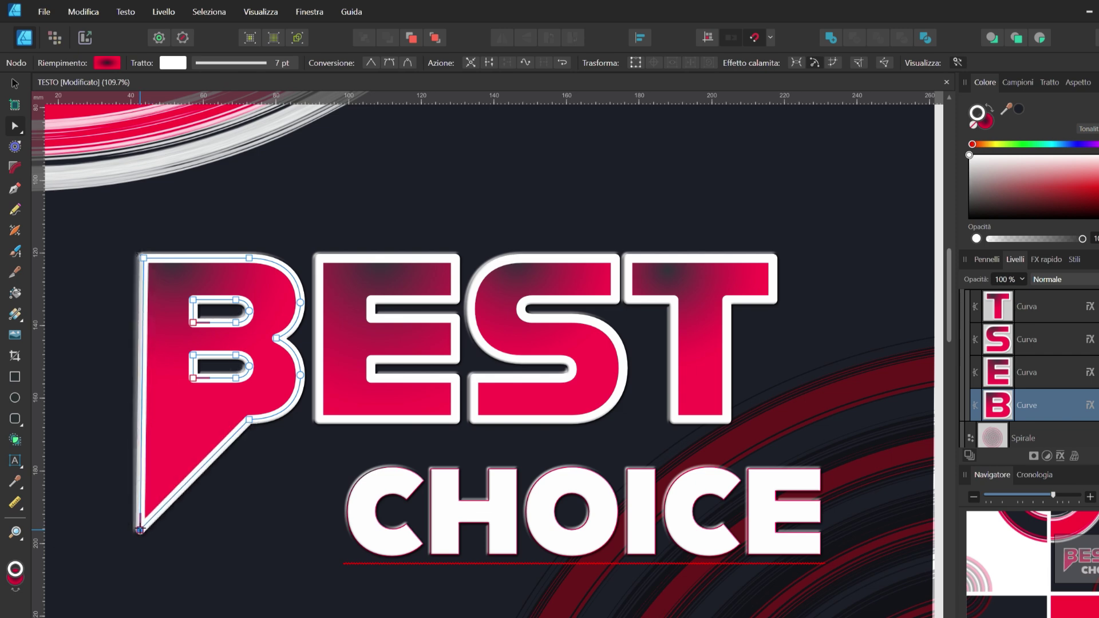
Step: Bend the B tail's straight diagonal into a curve with a smooth node
{"action": "left_click", "coordinate": [15, 84]}
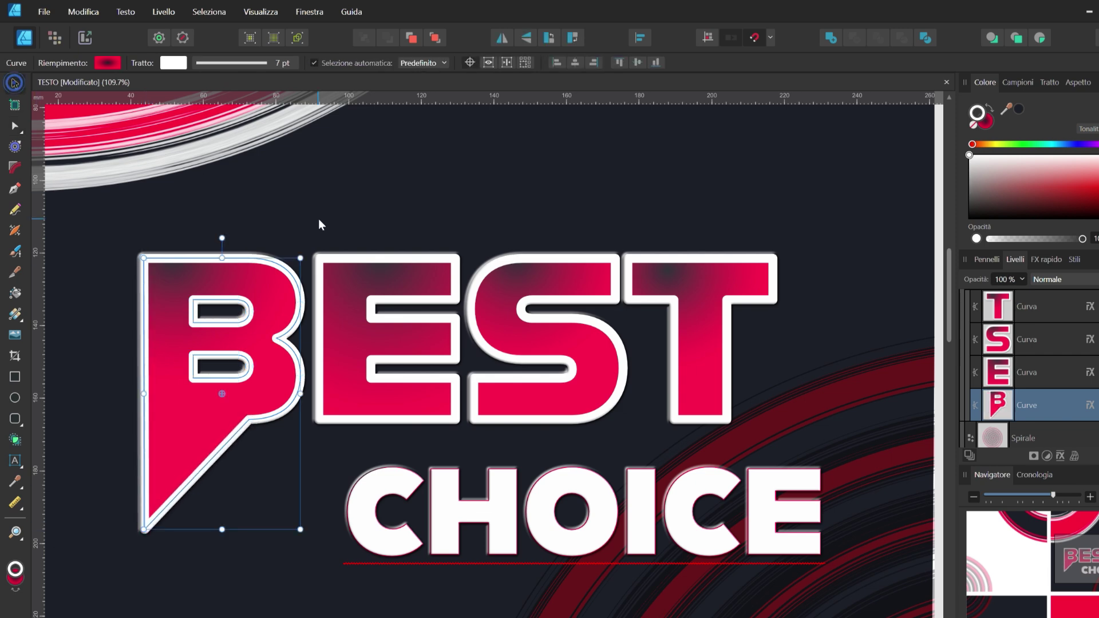
{"action": "key", "text": "ctrl+0"}
{"action": "left_click", "coordinate": [298, 325]}
{"action": "double_click", "coordinate": [298, 326]}
{"action": "scroll", "coordinate": [298, 325], "scroll_direction": "up", "scroll_amount": 2}
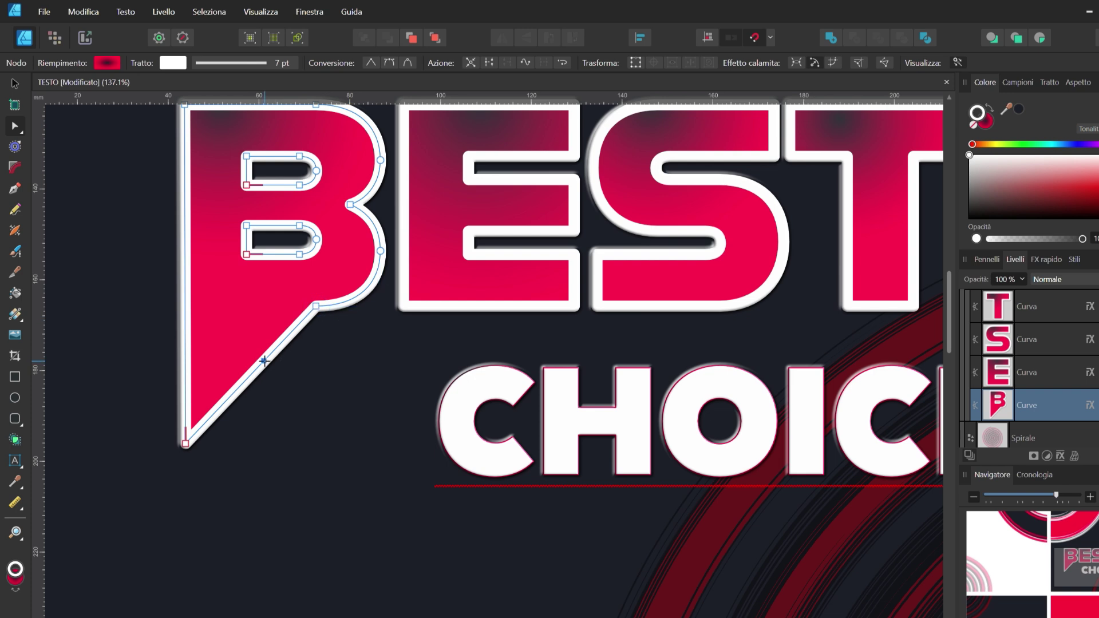
{"action": "mouse_move", "coordinate": [264, 361]}
{"action": "left_mouse_down"}
{"action": "mouse_move", "coordinate": [244, 331]}
{"action": "mouse_move", "coordinate": [279, 289]}
{"action": "left_mouse_up"}
{"action": "left_click", "coordinate": [390, 62]}
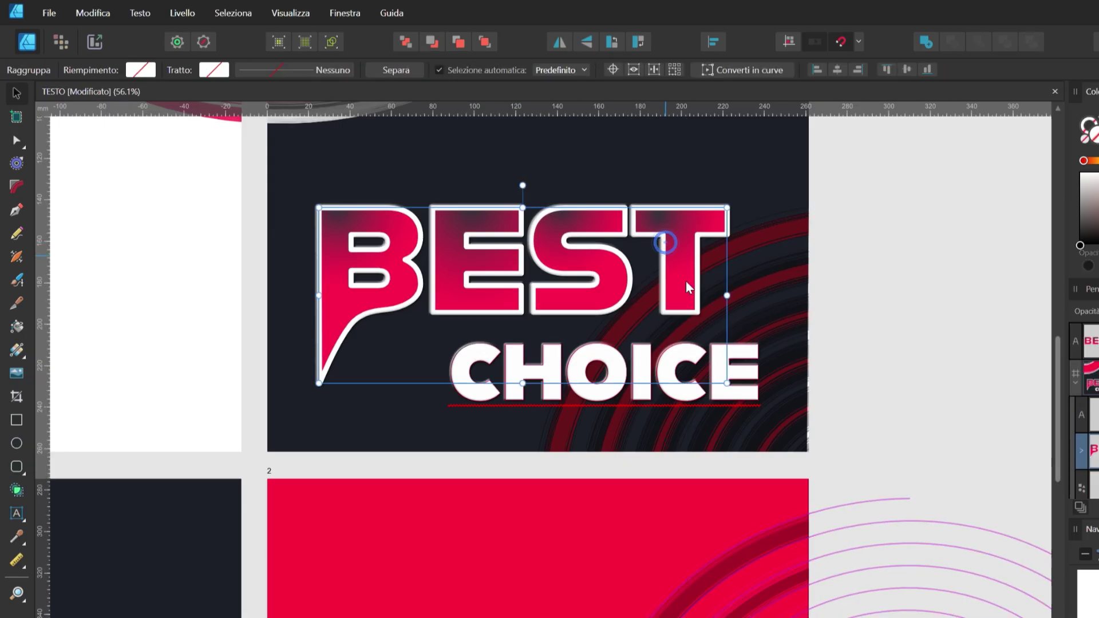
Step: Centre BEST and CHOICE together on the artboard, then select the background spiral
{"action": "left_click", "coordinate": [751, 394], "text": "shift"}
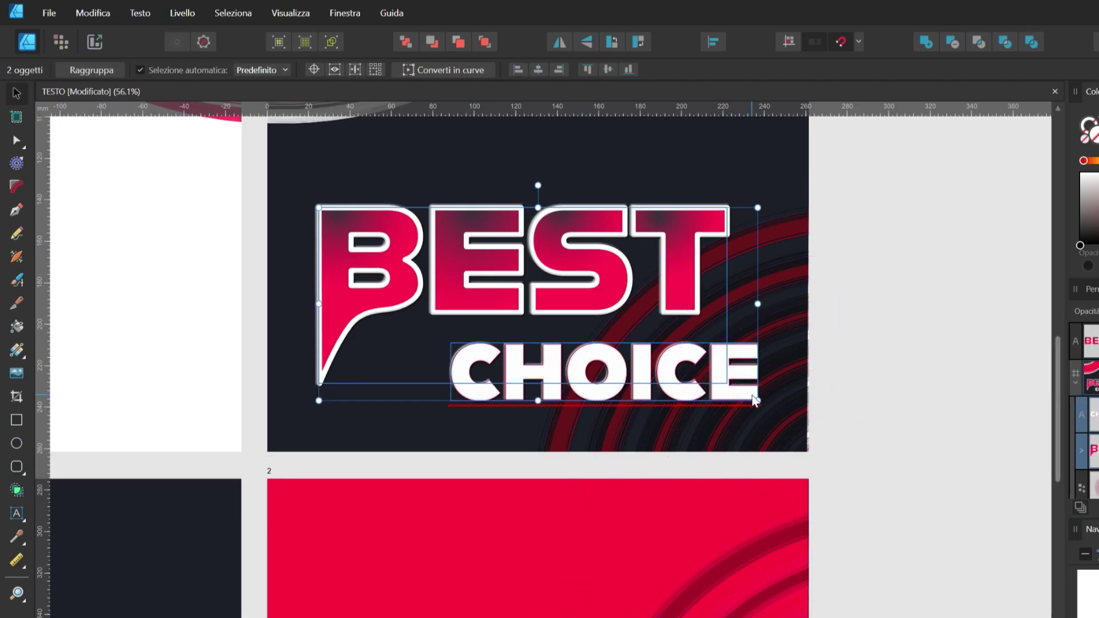
{"action": "left_click_drag", "start_coordinate": [745, 394], "coordinate": [751, 395]}
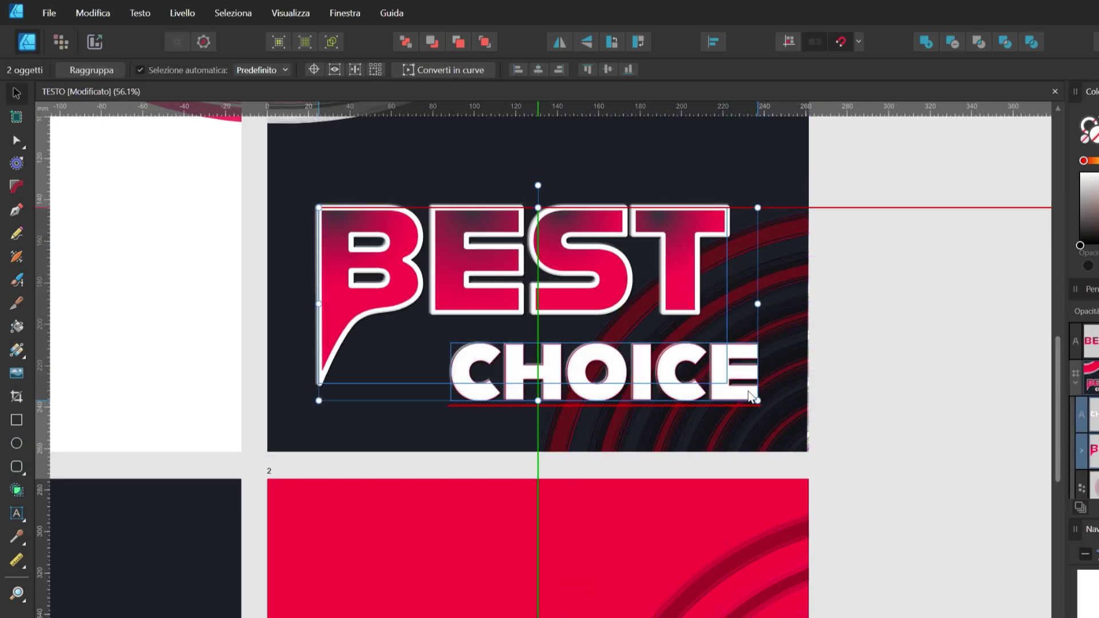
{"action": "scroll", "coordinate": [579, 399], "scroll_direction": "down", "scroll_amount": 1}
{"action": "scroll", "coordinate": [686, 311], "scroll_direction": "down", "scroll_amount": 2}
{"action": "left_click", "coordinate": [687, 319]}
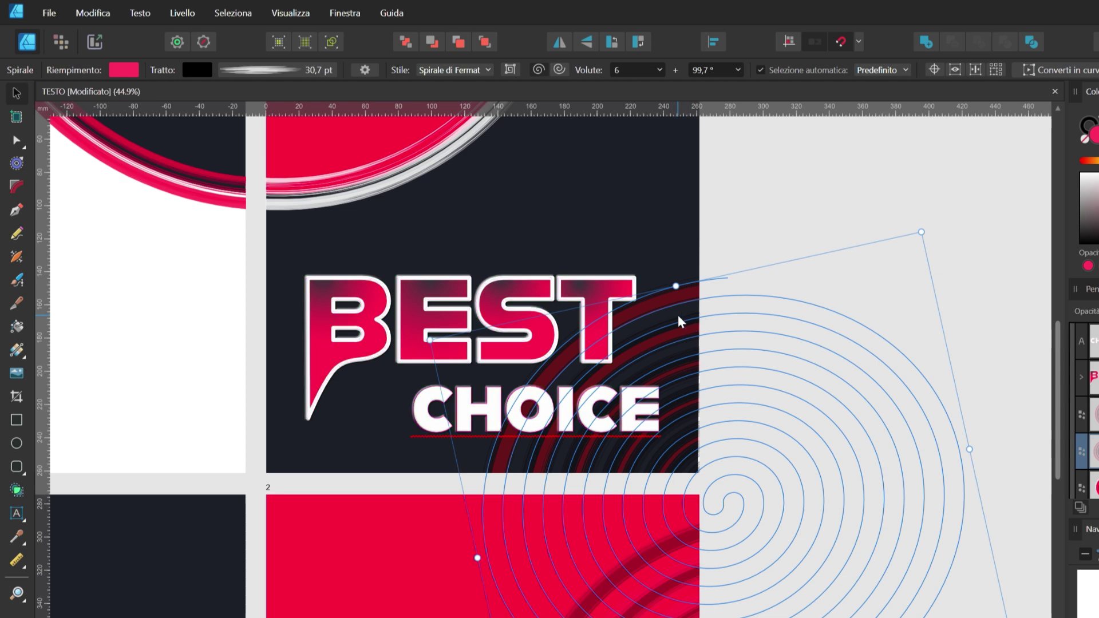
Step: Raise the spiral from 6 to 9 turns and position it over the artboard's upper right
{"action": "left_click_drag", "start_coordinate": [678, 315], "coordinate": [167, 342]}
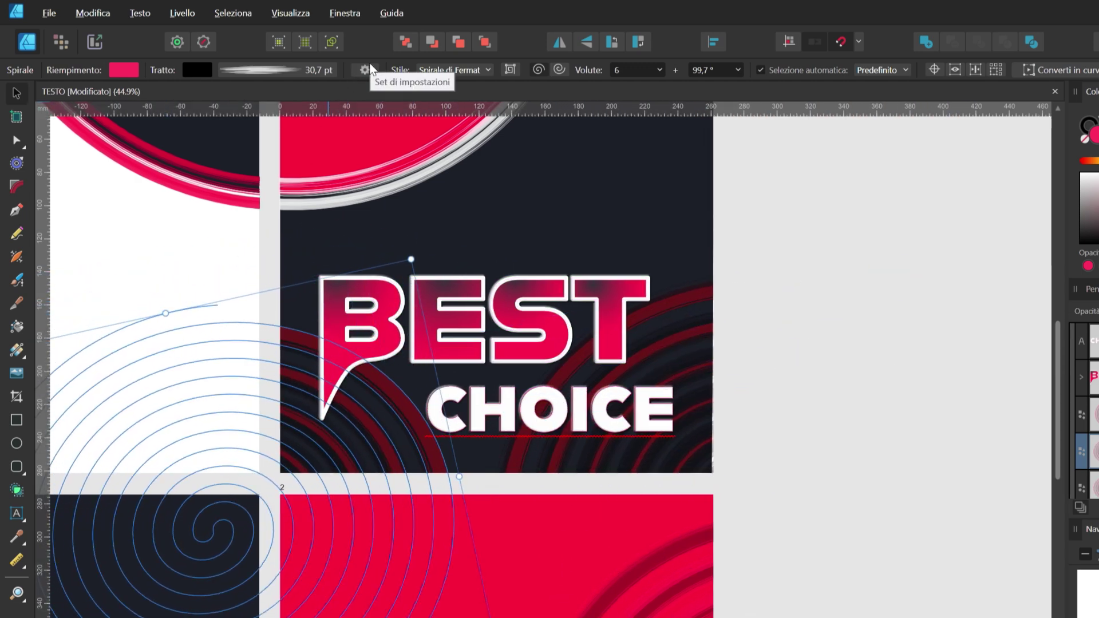
{"action": "left_click", "coordinate": [660, 70]}
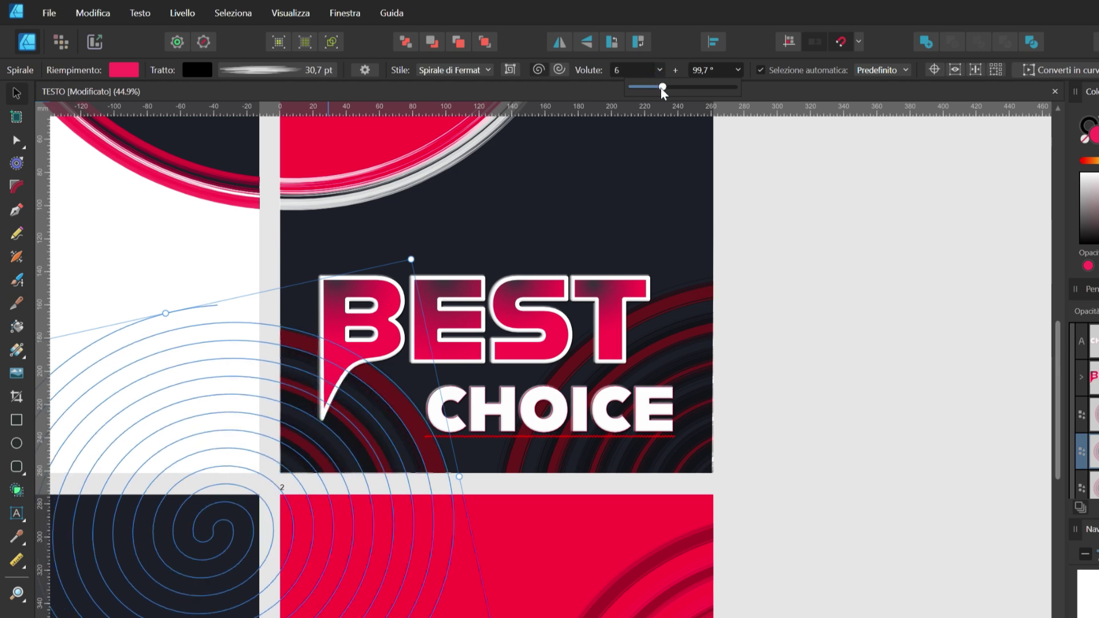
{"action": "left_click_drag", "start_coordinate": [662, 86], "coordinate": [680, 94]}
{"action": "mouse_move", "coordinate": [378, 376]}
{"action": "left_mouse_down"}
{"action": "mouse_move", "coordinate": [376, 392]}
{"action": "mouse_move", "coordinate": [963, 235]}
{"action": "mouse_move", "coordinate": [935, 221]}
{"action": "left_mouse_up"}
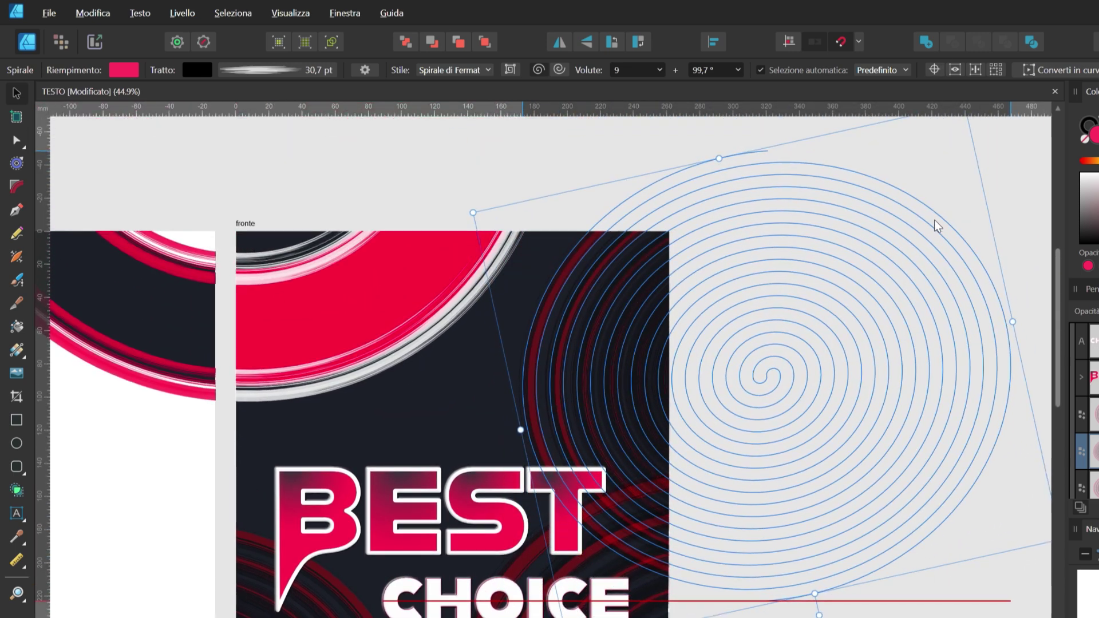
{"action": "scroll", "coordinate": [662, 520], "scroll_direction": "up", "scroll_amount": 2}
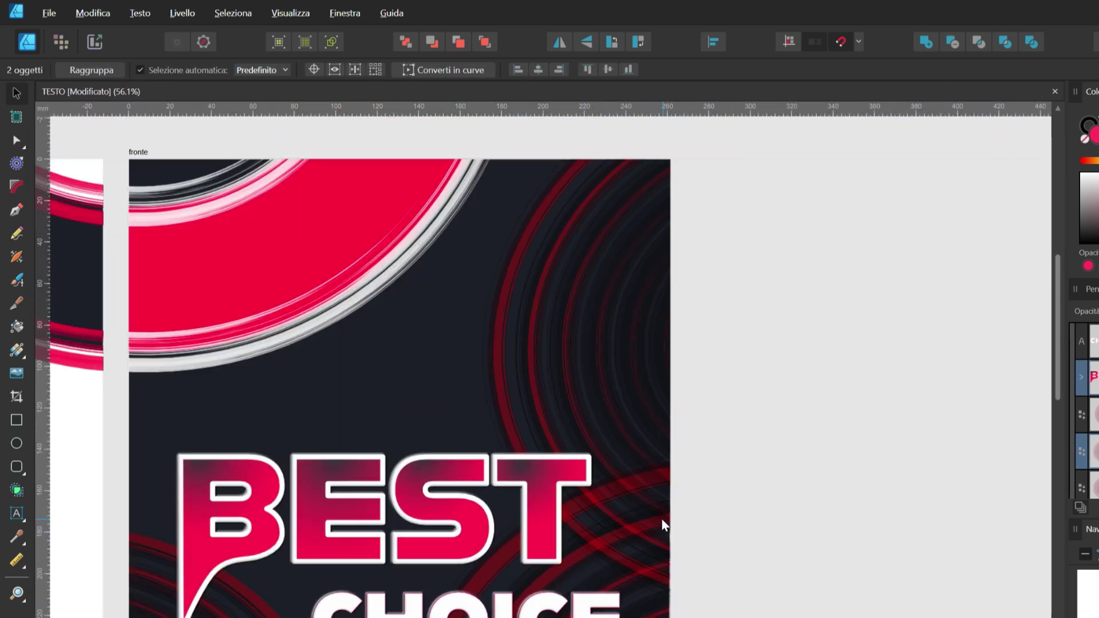
{"action": "scroll", "coordinate": [662, 520], "scroll_direction": "up", "scroll_amount": 2}
Step: Slice the T of BEST along the spiral's curves with the Shape Builder
{"action": "left_click", "coordinate": [531, 390]}
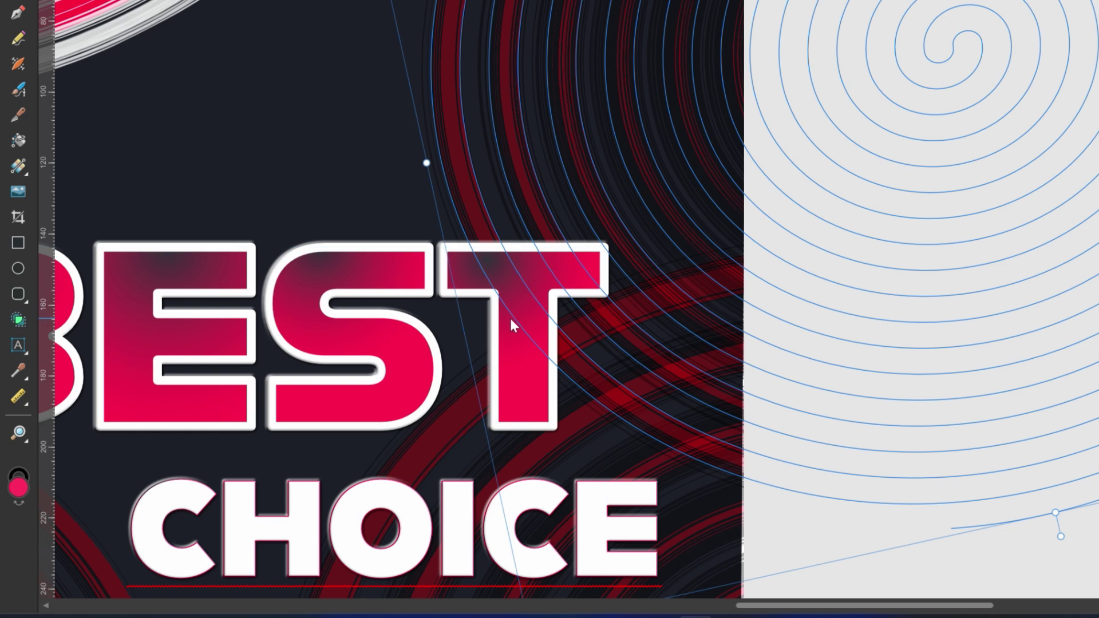
{"action": "left_click", "coordinate": [18, 320]}
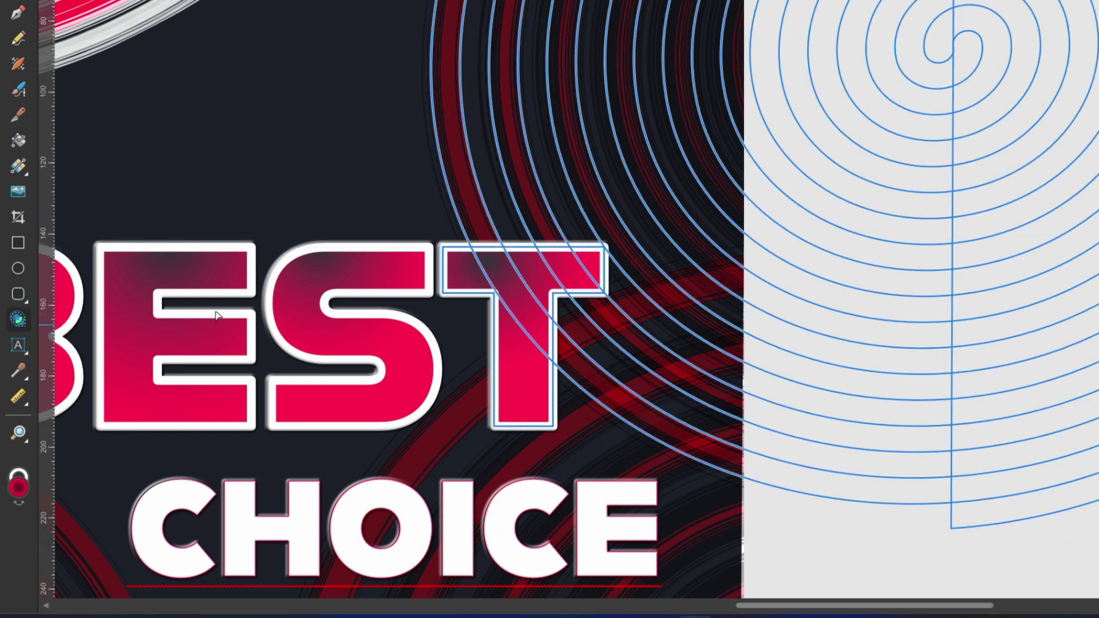
{"action": "left_click", "coordinate": [483, 267]}
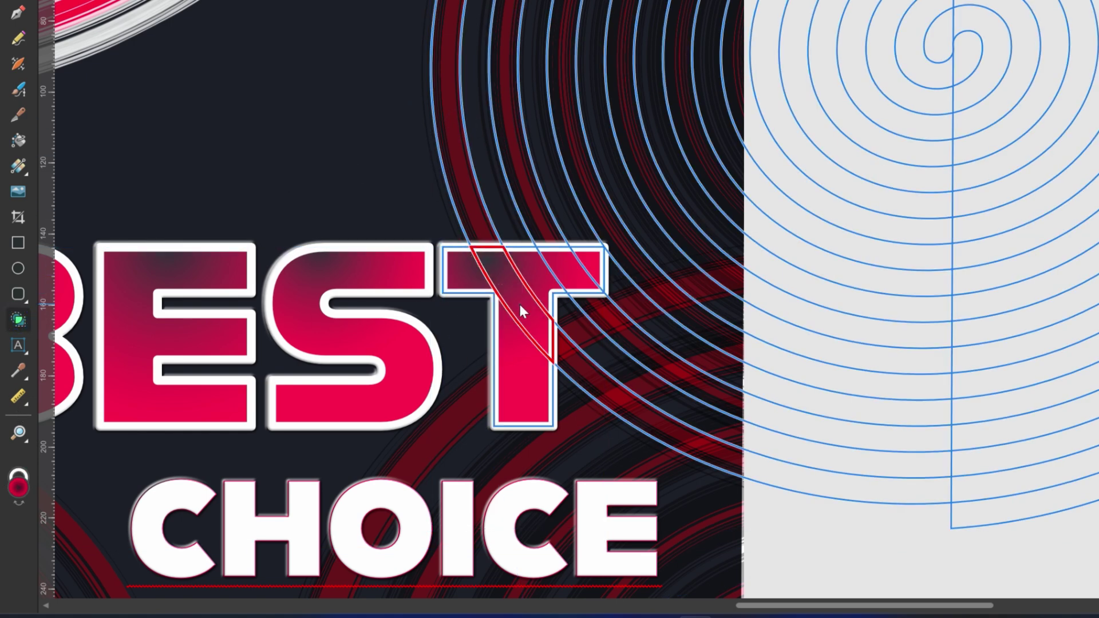
{"action": "key", "text": "v"}
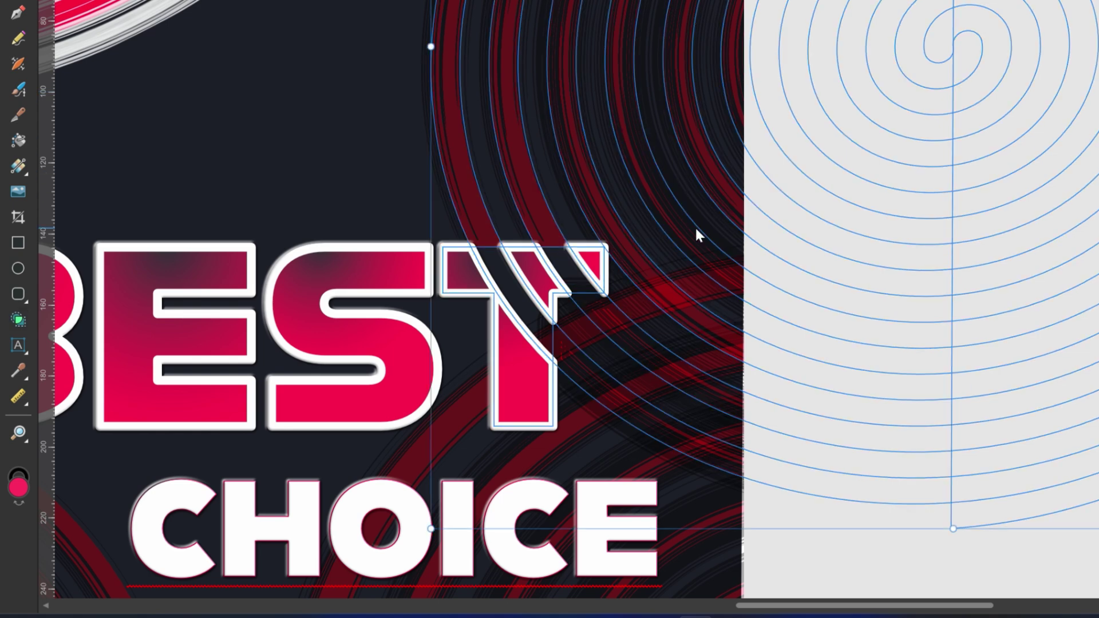
Step: Move the guide spiral away from the T, restoring it after an accidental delete
{"action": "scroll", "coordinate": [695, 226], "scroll_direction": "down", "scroll_amount": 4}
{"action": "left_click_drag", "start_coordinate": [663, 176], "coordinate": [836, 153]}
{"action": "key", "text": "Delete"}
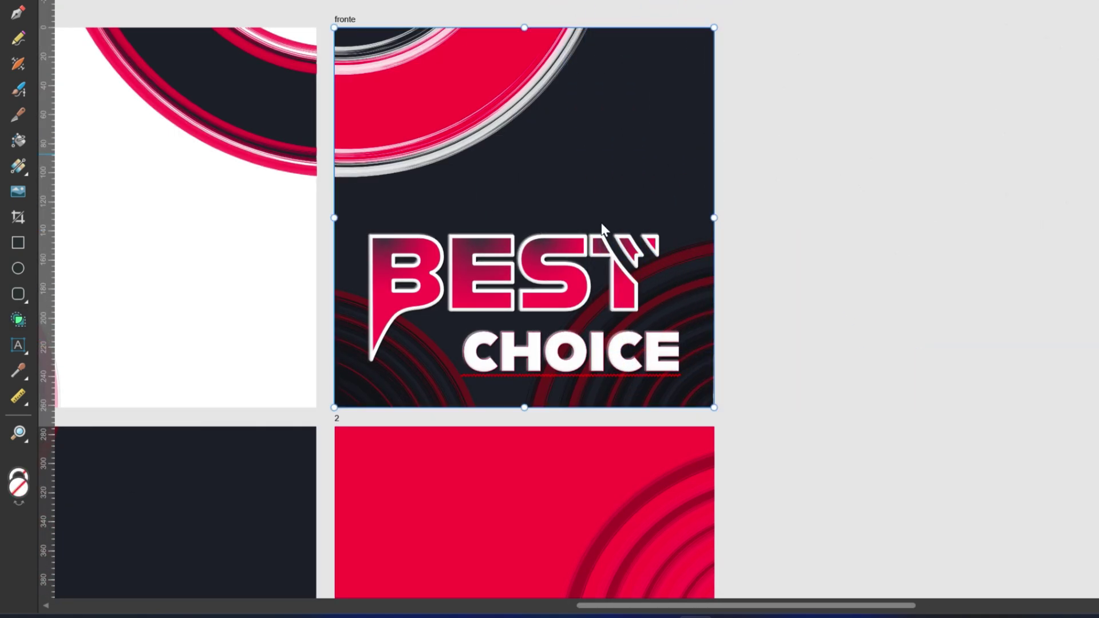
{"action": "scroll", "coordinate": [410, 332], "scroll_direction": "up", "scroll_amount": 1}
{"action": "key", "text": "ctrl+z"}
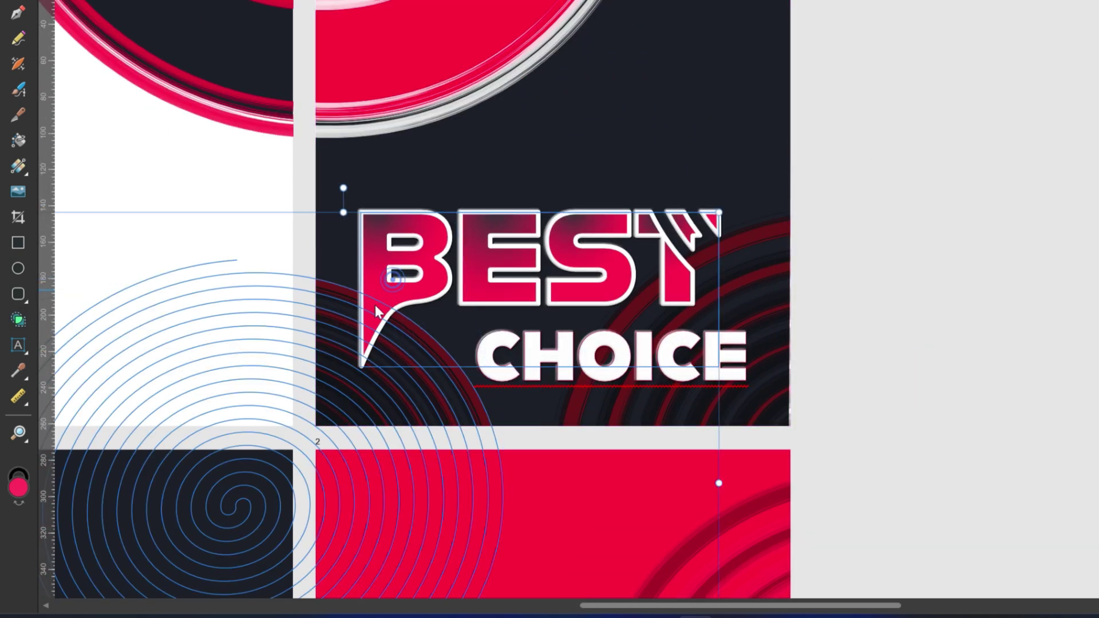
Step: Cut alternating curved strips out of the B's tail using the spiral and Shape Builder
{"action": "scroll", "coordinate": [414, 361], "scroll_direction": "up", "scroll_amount": 2}
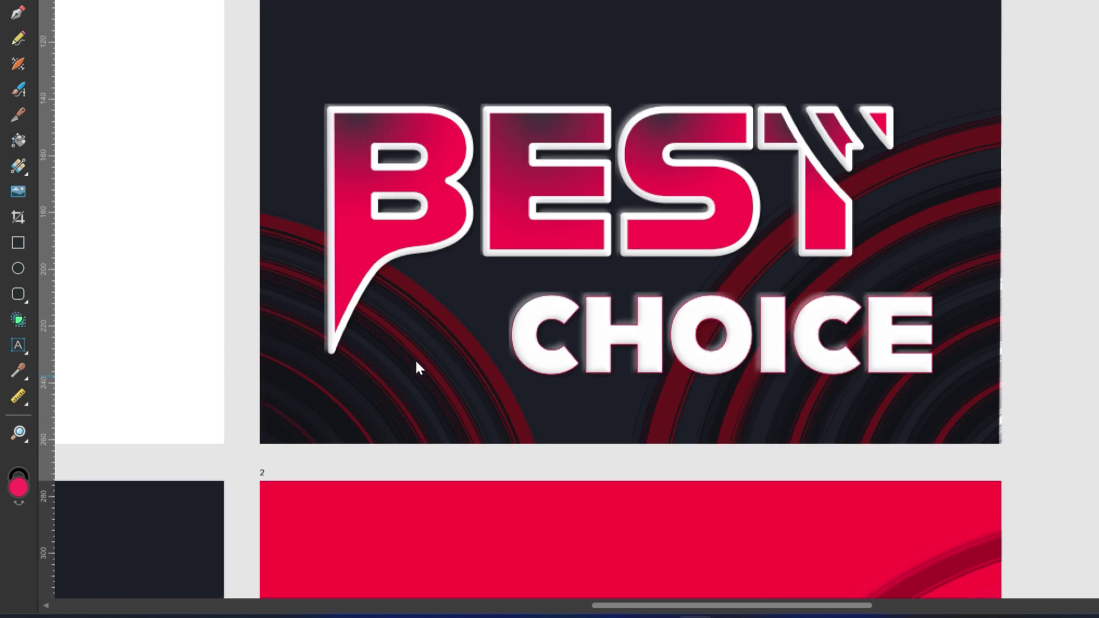
{"action": "left_click", "coordinate": [352, 225]}
{"action": "left_click", "coordinate": [309, 242], "text": "shift"}
{"action": "left_click", "coordinate": [19, 319]}
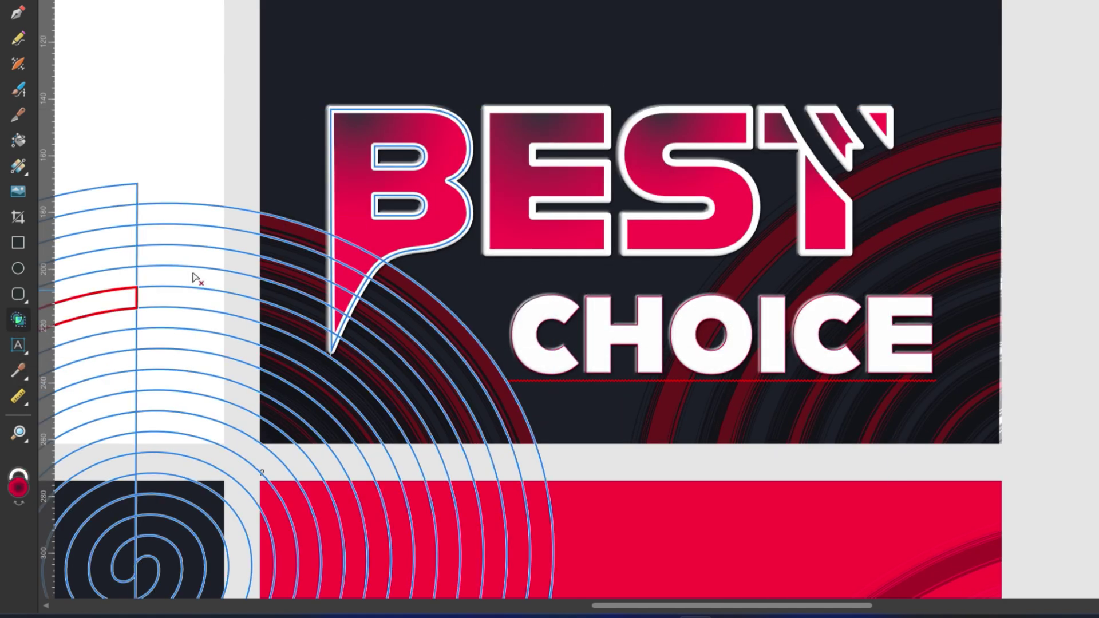
{"action": "left_click", "coordinate": [350, 260], "text": "alt"}
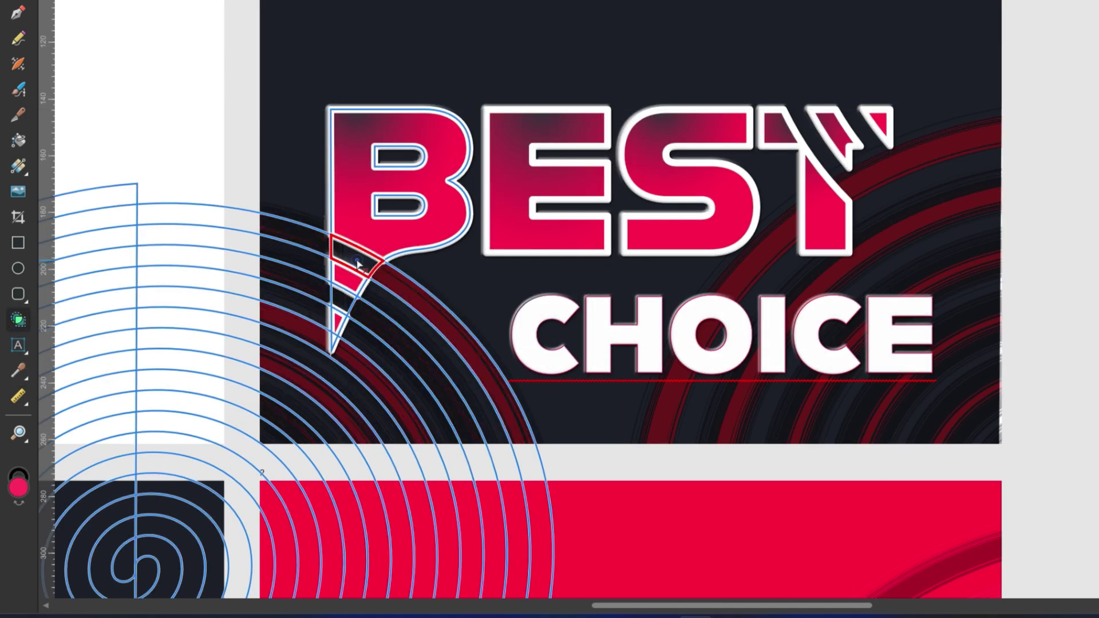
Step: Delete the guide spiral and select BEST and CHOICE together
{"action": "scroll", "coordinate": [404, 290], "scroll_direction": "down", "scroll_amount": 2}
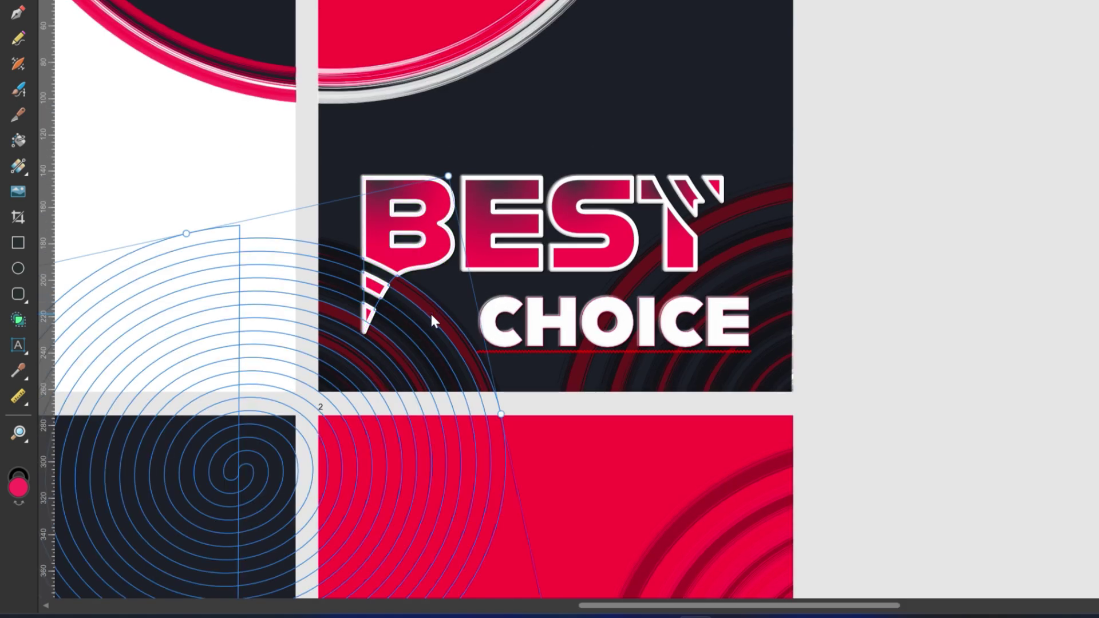
{"action": "left_click_drag", "start_coordinate": [431, 315], "coordinate": [750, 183]}
{"action": "key", "text": "Delete"}
{"action": "left_click", "coordinate": [400, 205]}
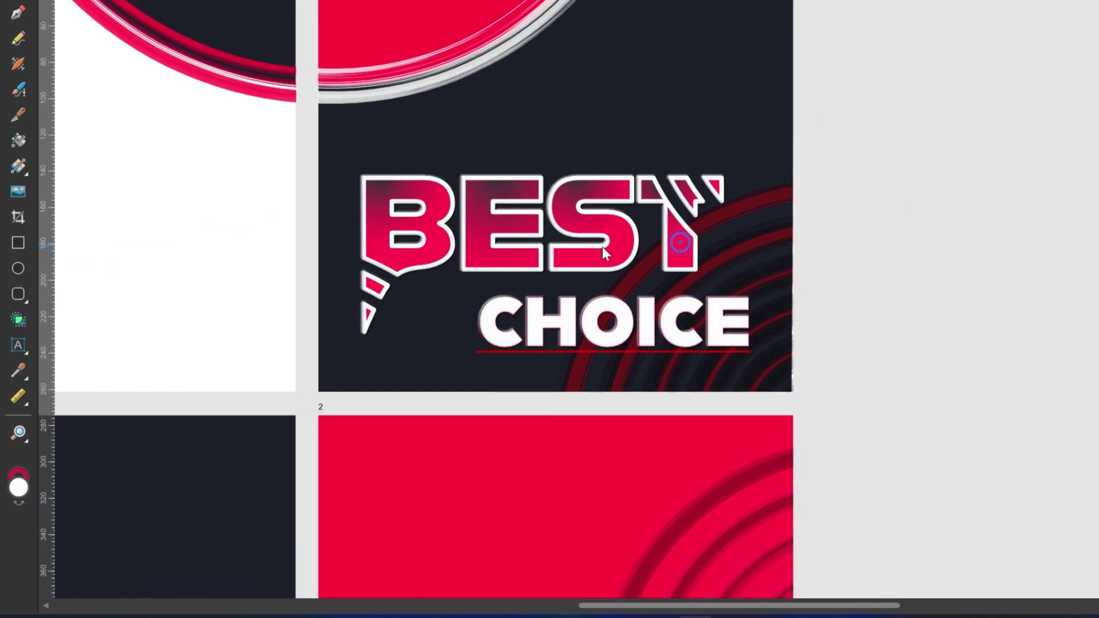
{"action": "left_click_drag", "start_coordinate": [905, 74], "coordinate": [277, 358]}
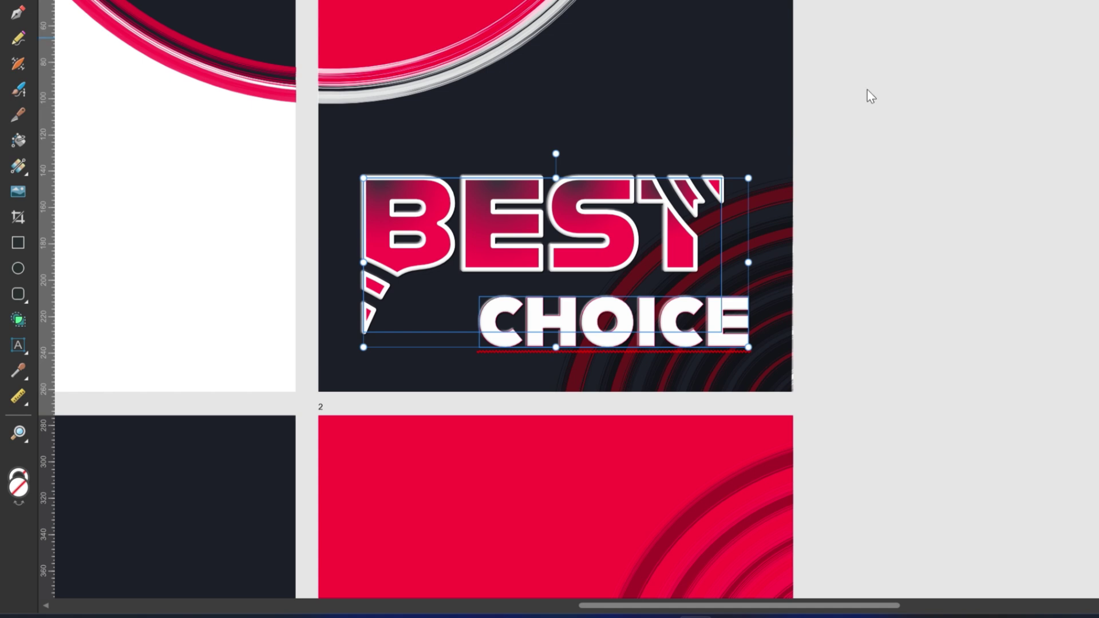
Step: Thin the outline on BEST's S and T letters to 2.3 pt
{"action": "left_click", "coordinate": [613, 190]}
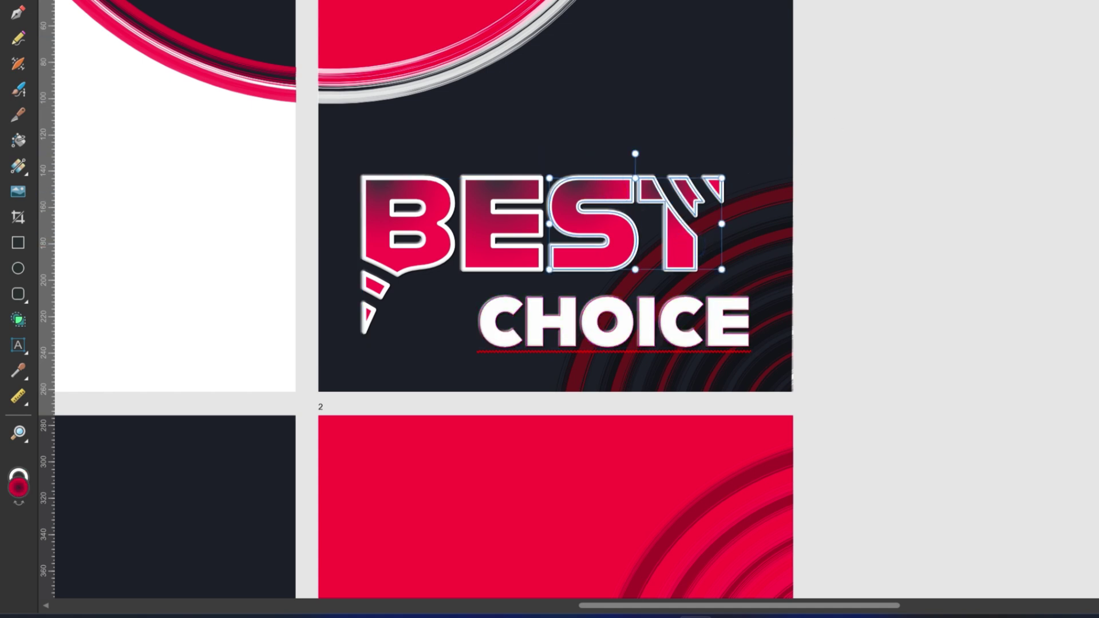
{"action": "left_click_drag", "start_coordinate": [1002, 117], "coordinate": [983, 119]}
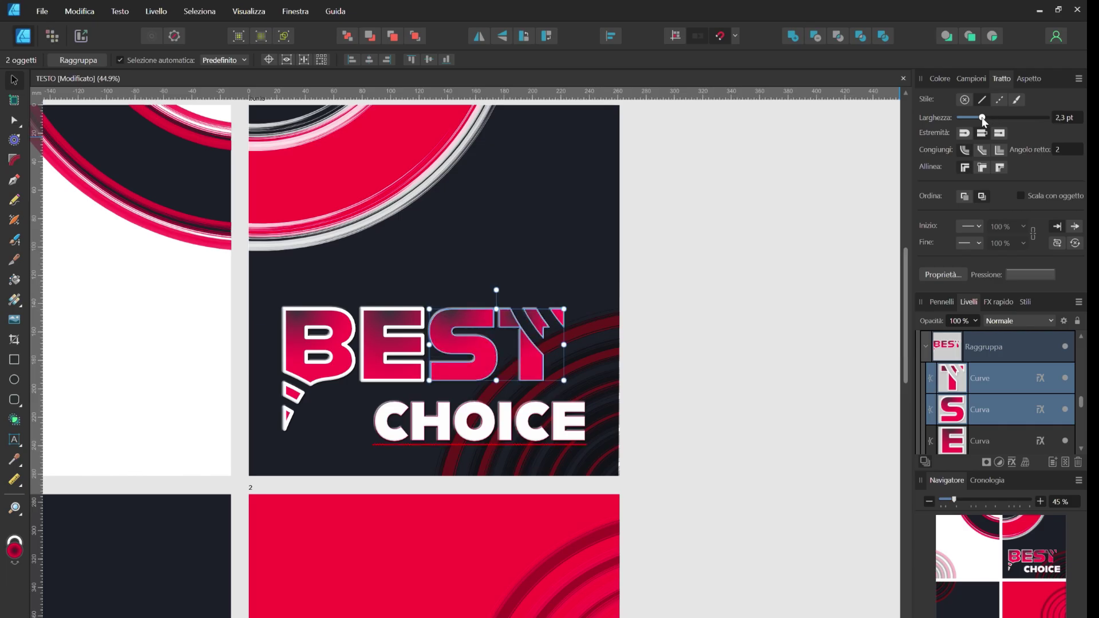
{"action": "scroll", "coordinate": [568, 290], "scroll_direction": "up", "scroll_amount": 2}
{"action": "left_click", "coordinate": [702, 265]}
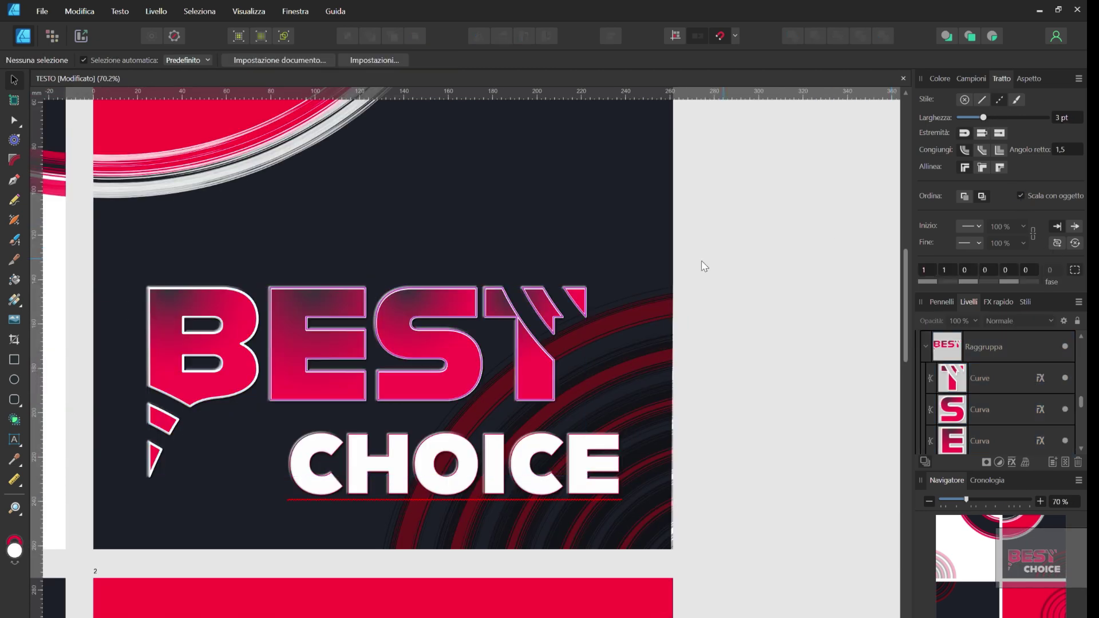
{"action": "scroll", "coordinate": [702, 240], "scroll_direction": "down", "scroll_amount": 3}
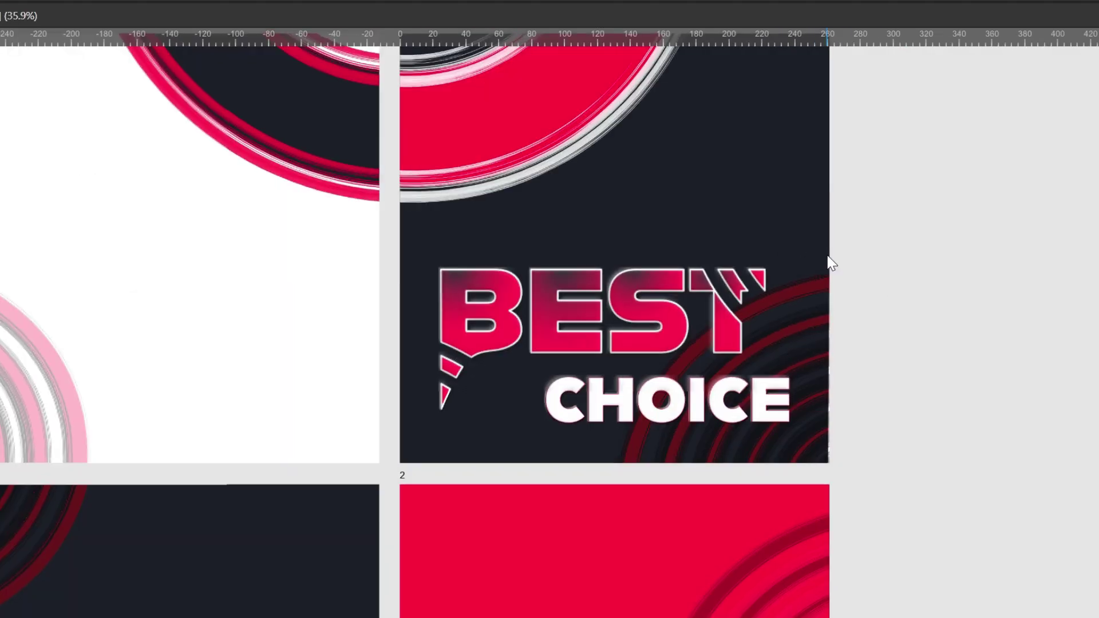
Step: Nudge the BEST CHOICE lettering slightly upward and recheck its placement
{"action": "scroll", "coordinate": [879, 225], "scroll_direction": "down", "scroll_amount": 1}
{"action": "left_click_drag", "start_coordinate": [633, 336], "coordinate": [633, 324]}
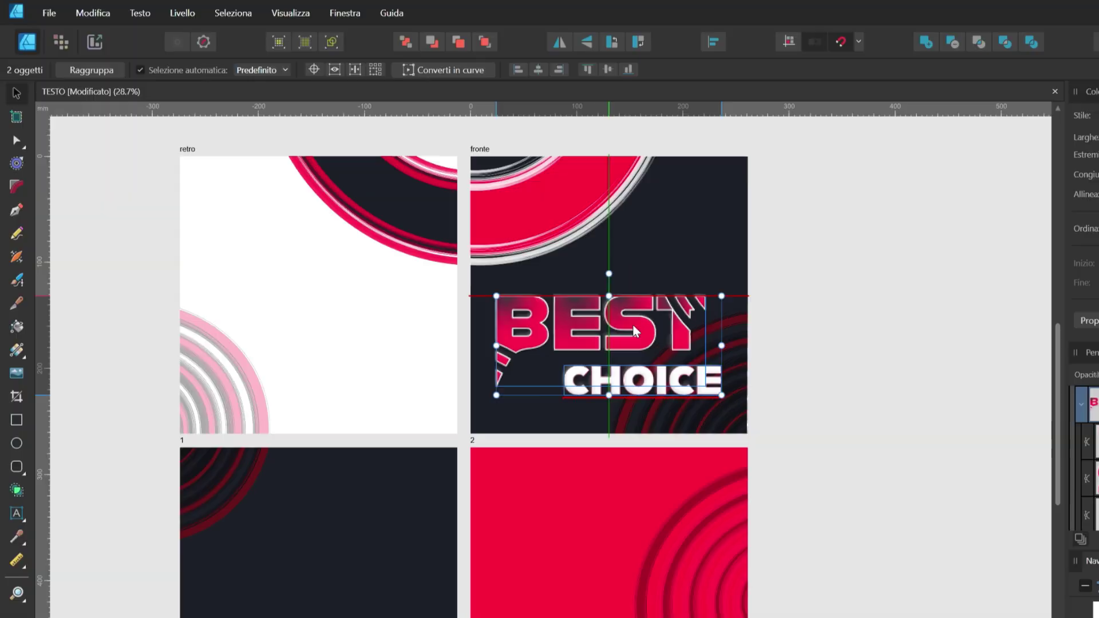
{"action": "left_click", "coordinate": [839, 344]}
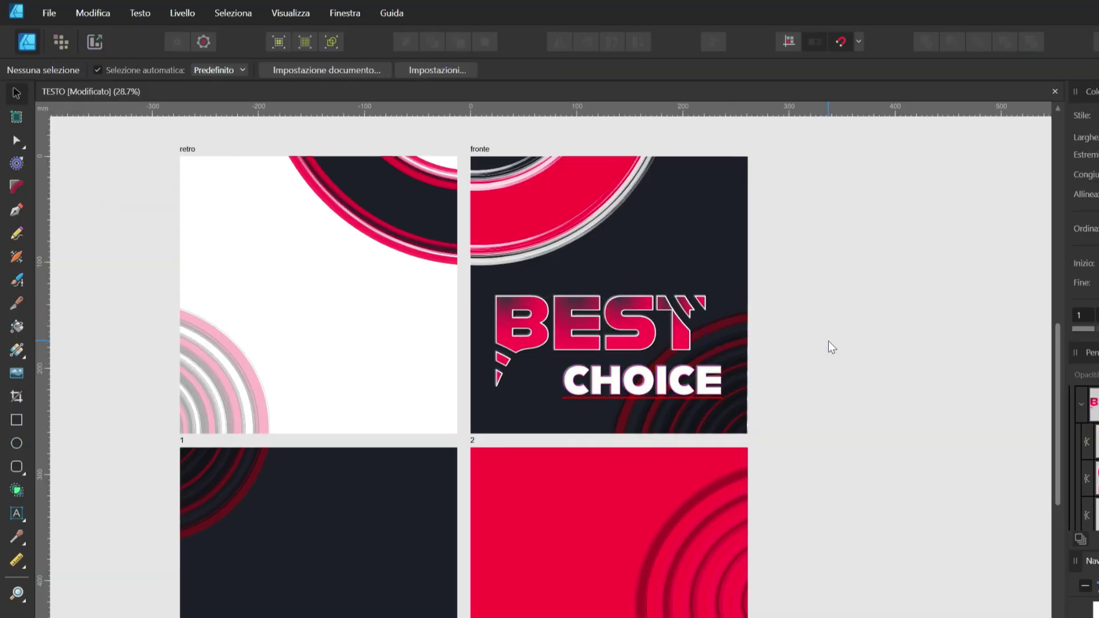
{"action": "scroll", "coordinate": [829, 341], "scroll_direction": "up", "scroll_amount": 1}
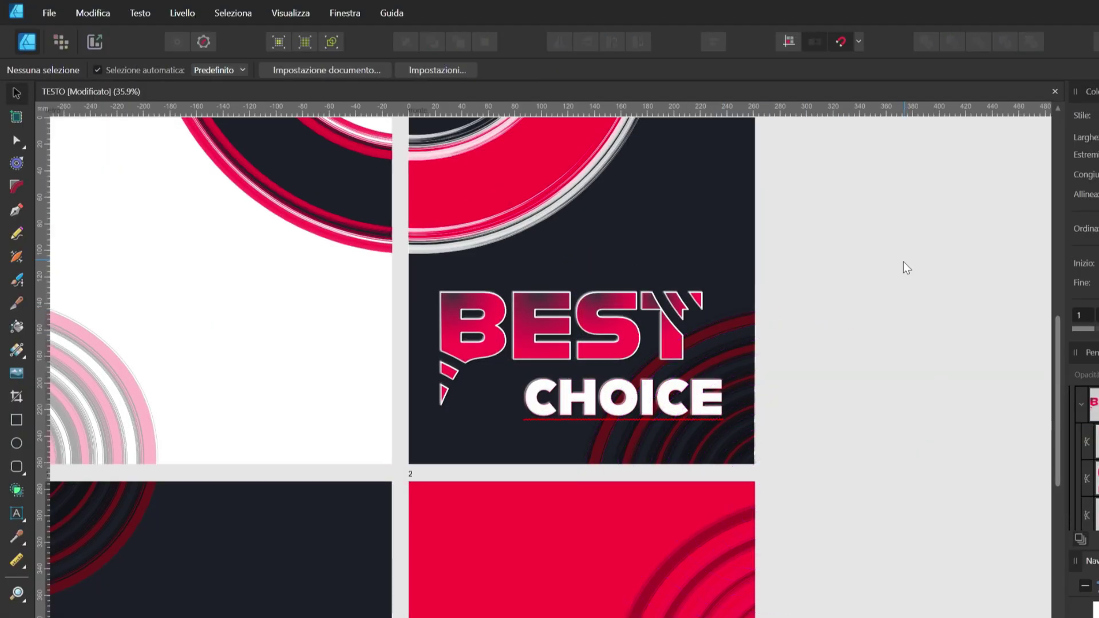
{"action": "left_click", "coordinate": [635, 335]}
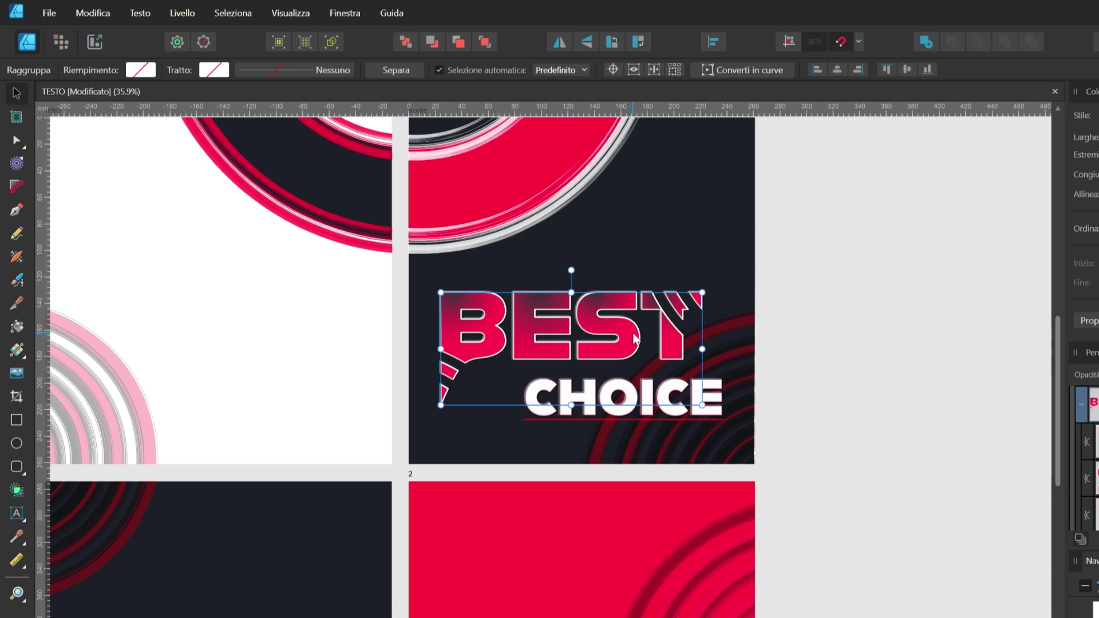
{"action": "left_click", "coordinate": [805, 280]}
{"action": "left_click", "coordinate": [542, 310]}
{"action": "scroll", "coordinate": [554, 322], "scroll_direction": "up", "scroll_amount": 4}
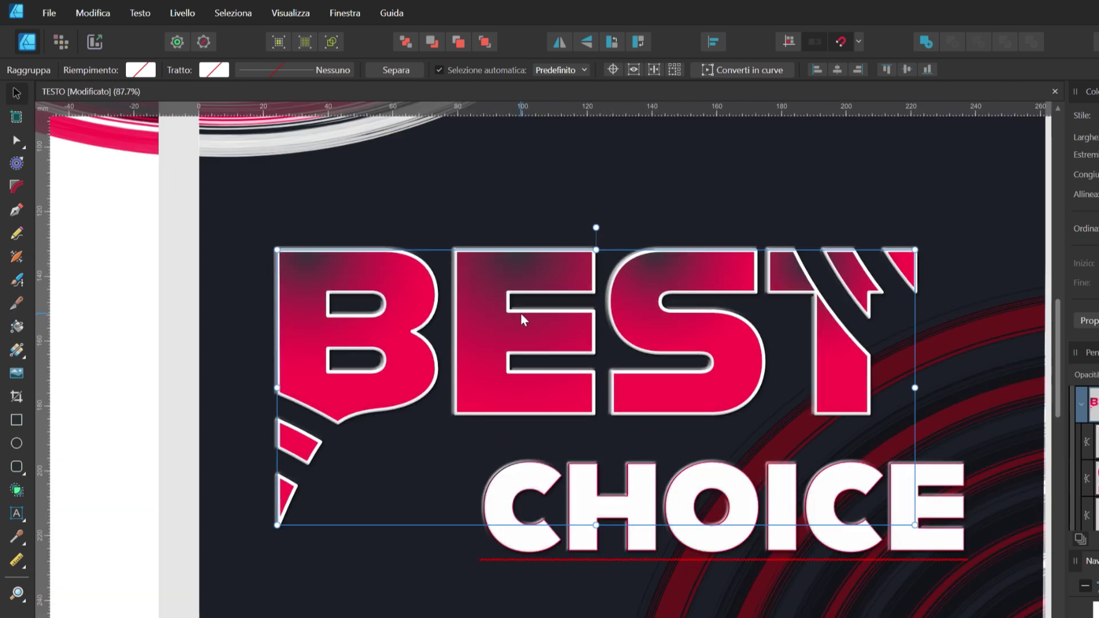
{"action": "scroll", "coordinate": [414, 299], "scroll_direction": "down", "scroll_amount": 1}
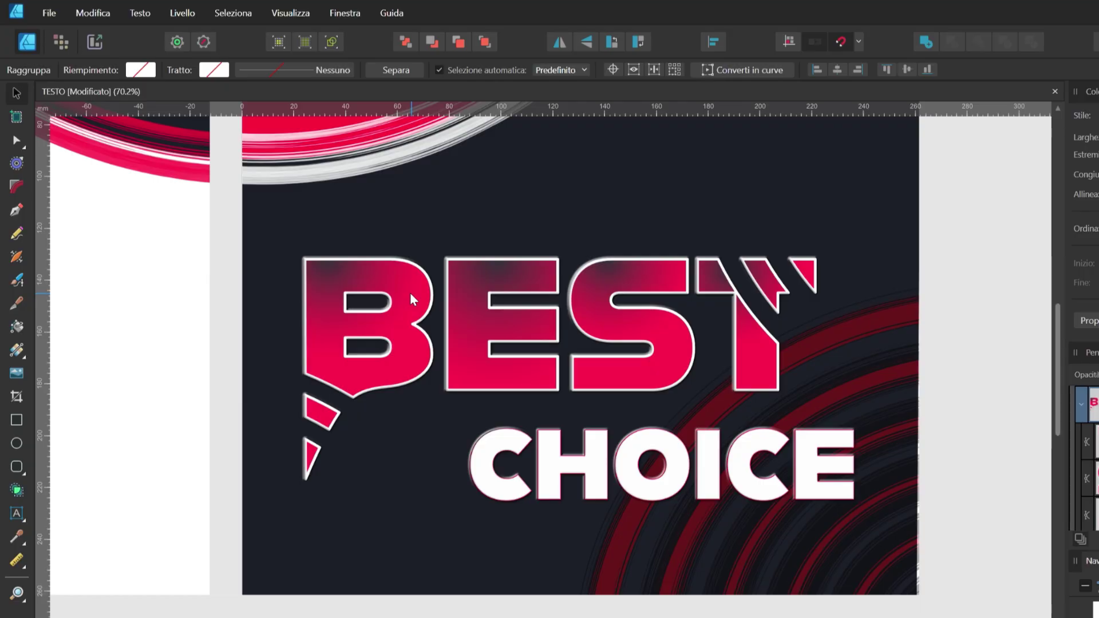